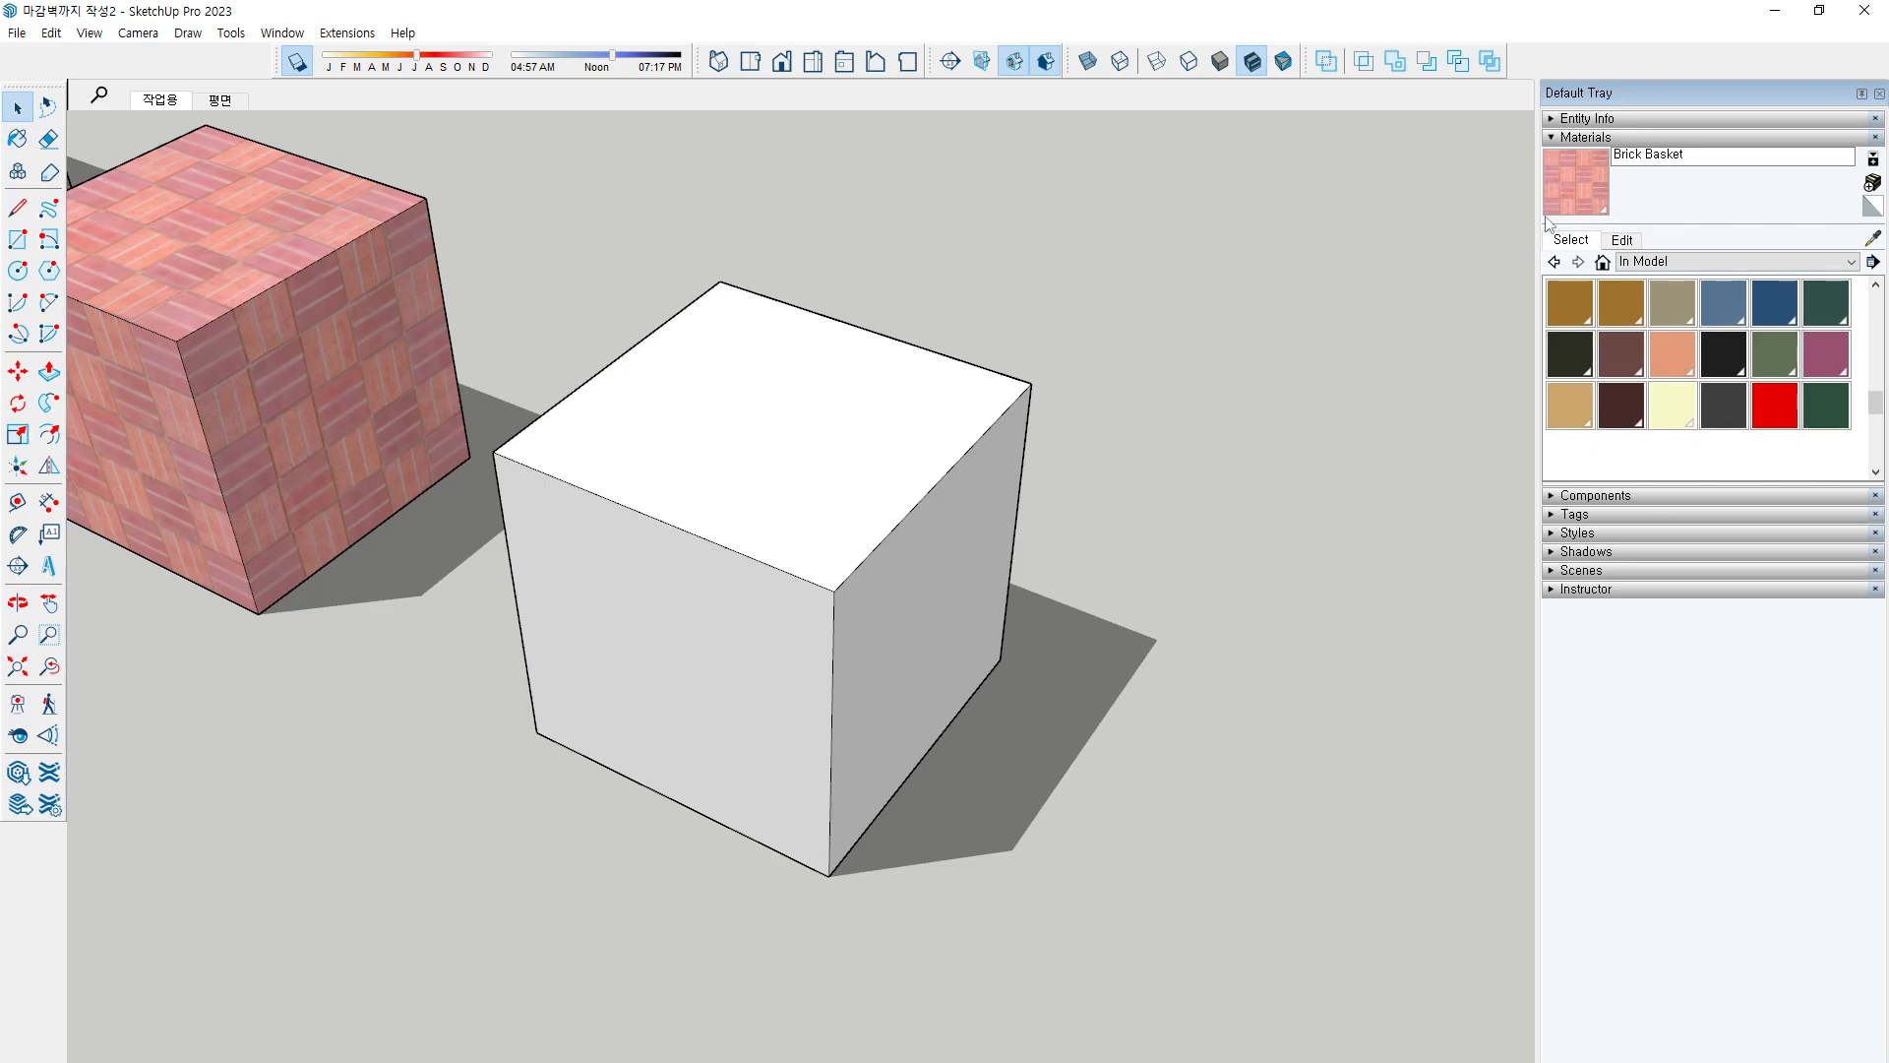
Paint the top face of the white cube with the Brick Basket material
key("b")
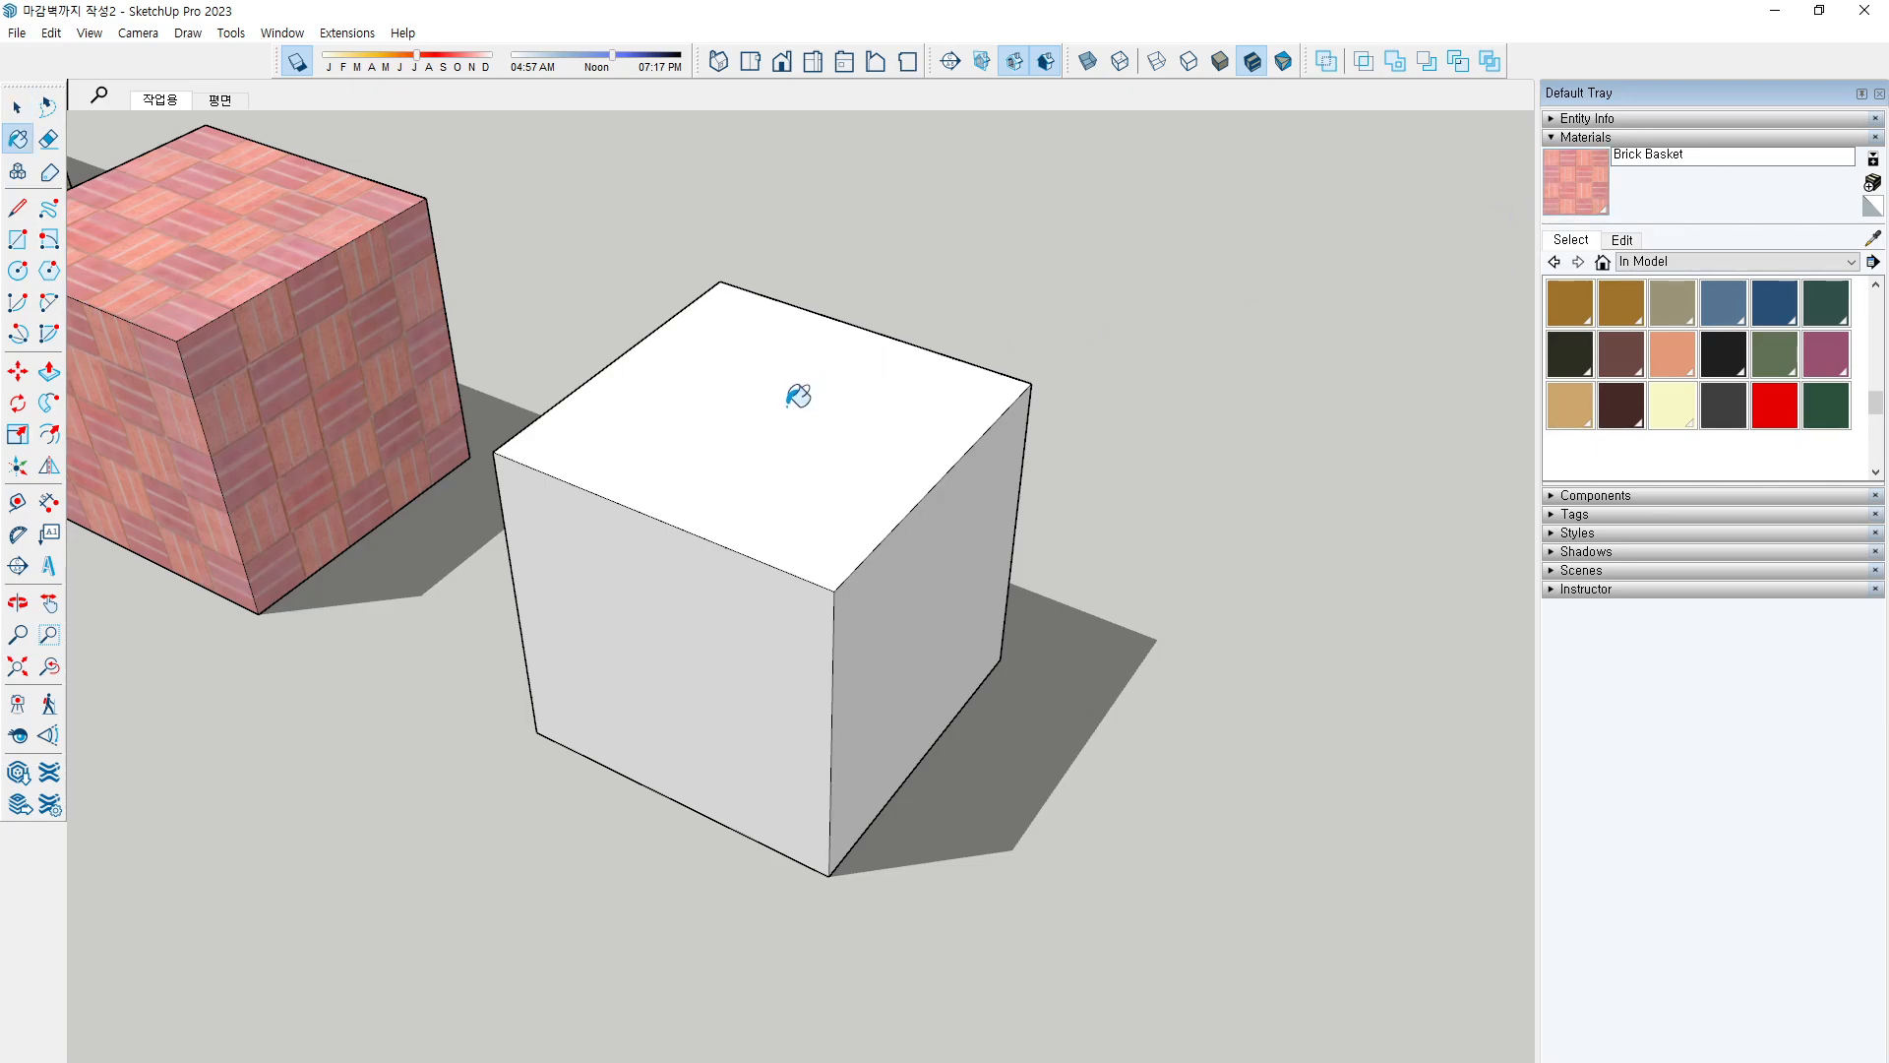
left_click(793, 394)
middle_click_drag(995, 455, 1039, 450)
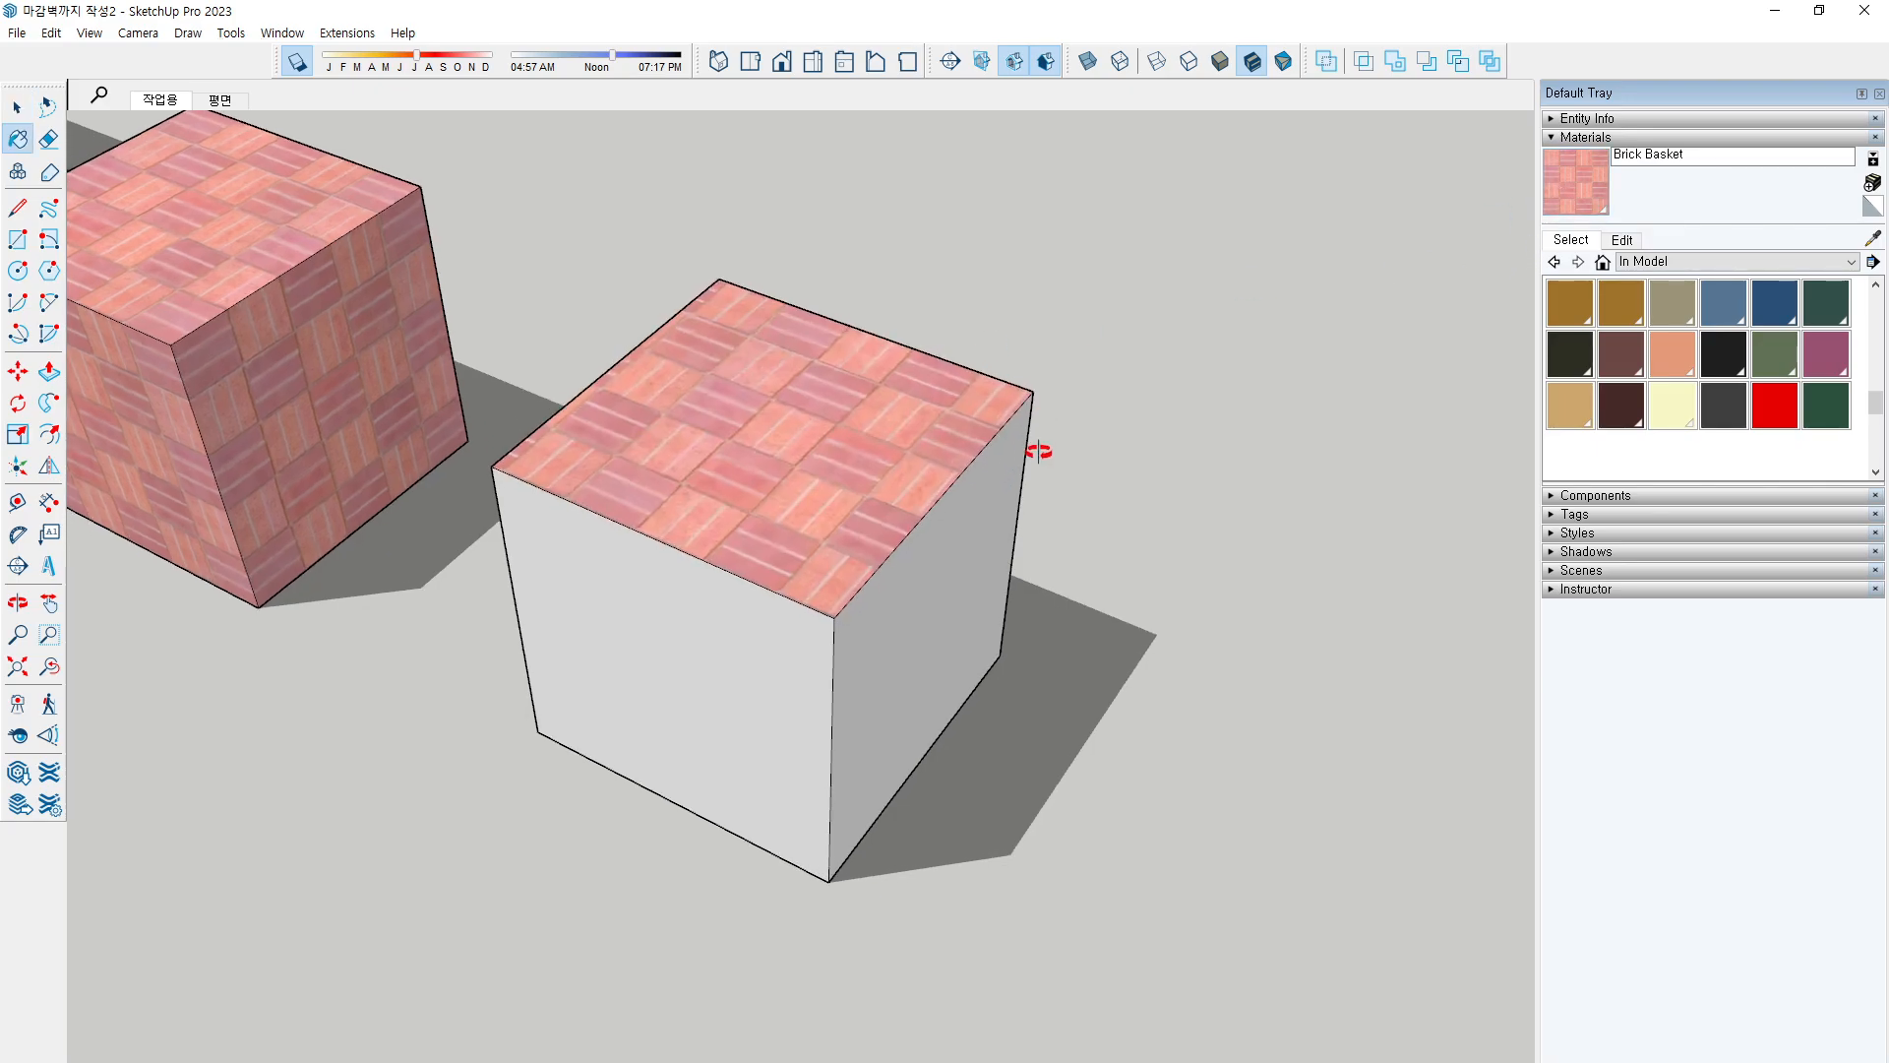
scroll(747, 452, "up", 2)
key("space")
left_click(752, 447)
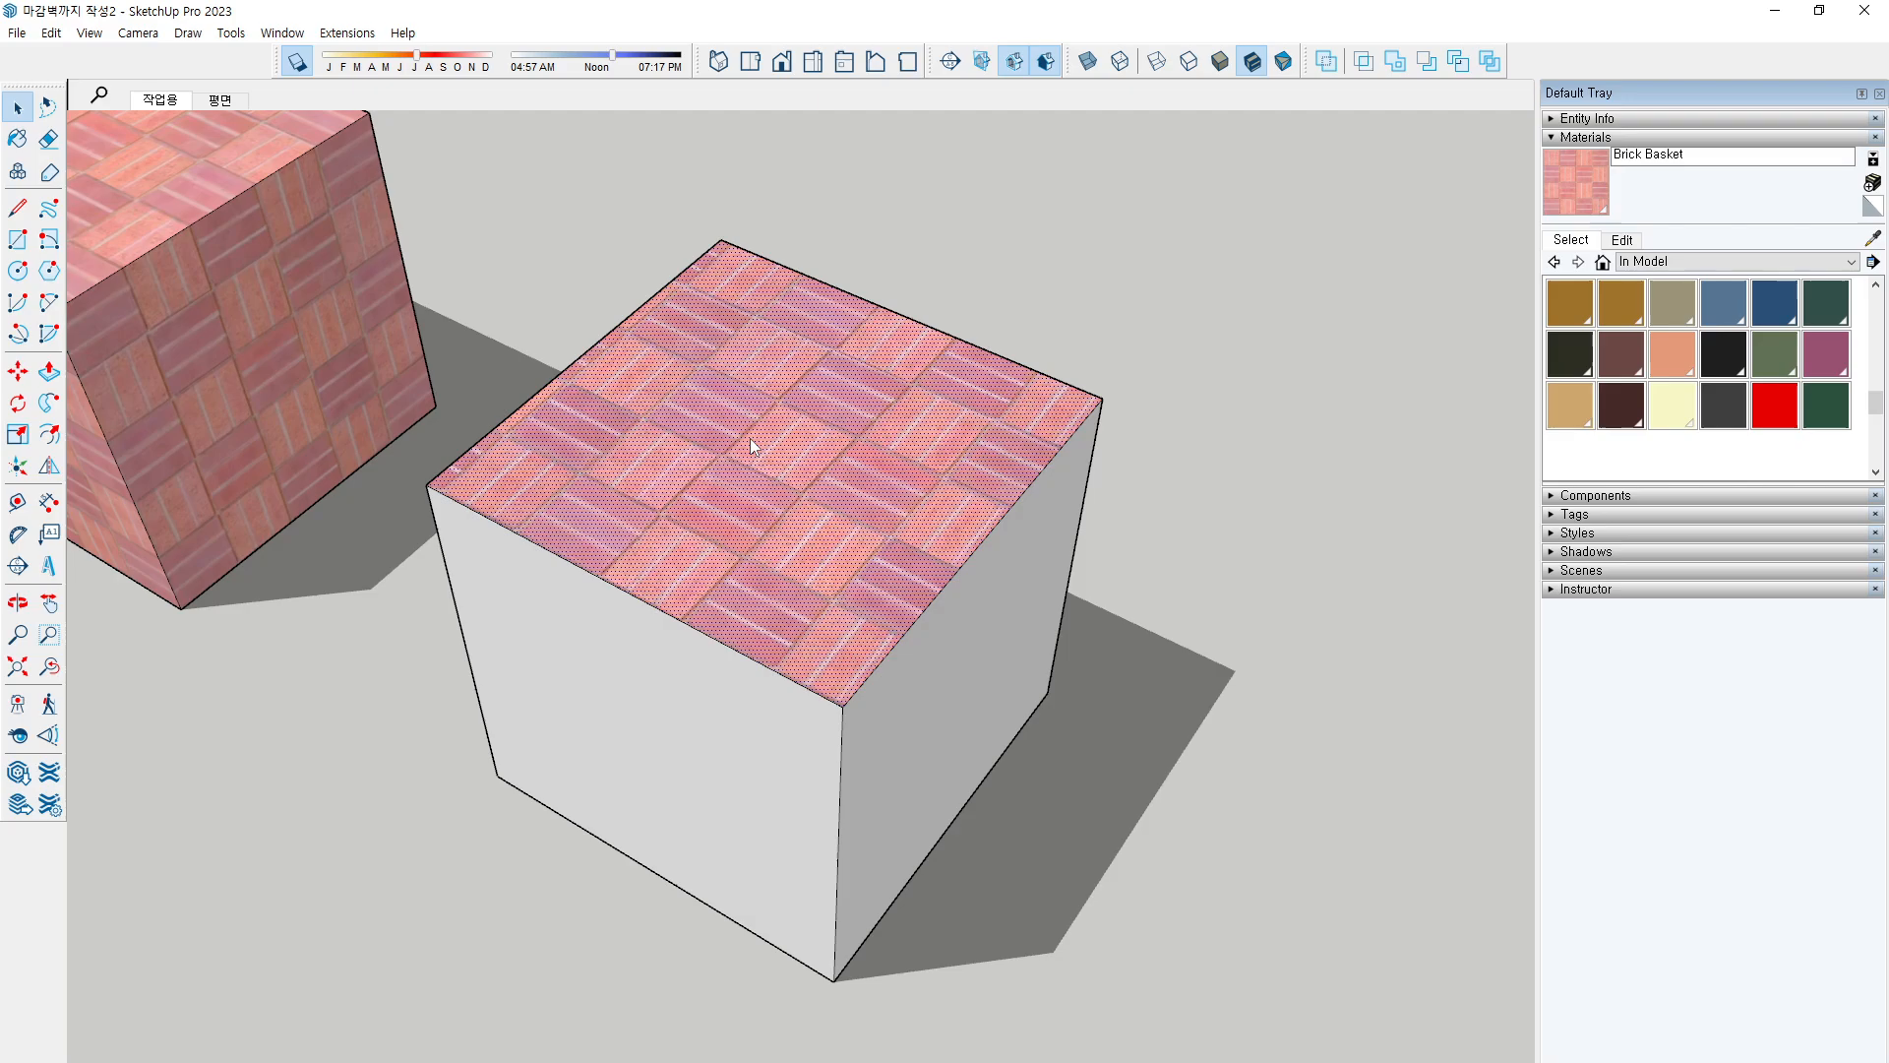
right_click(751, 440)
left_click(577, 258)
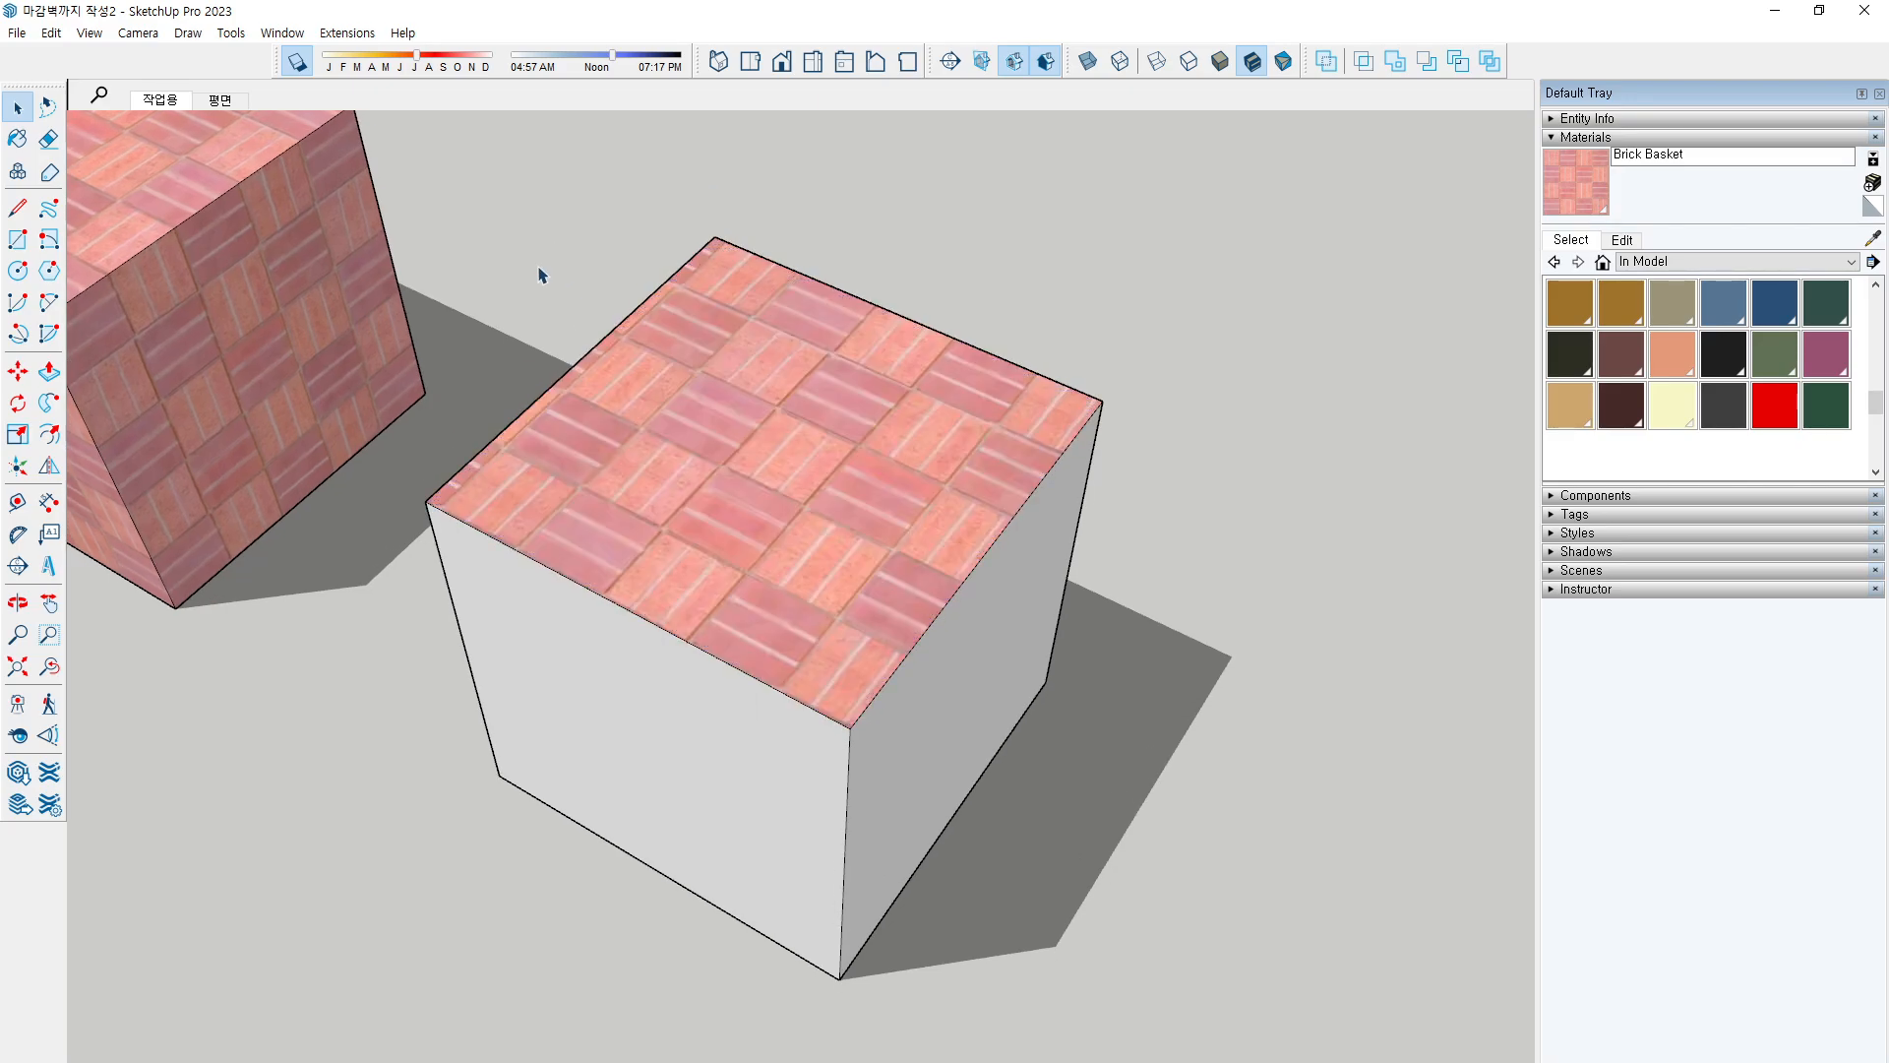
left_click(769, 406)
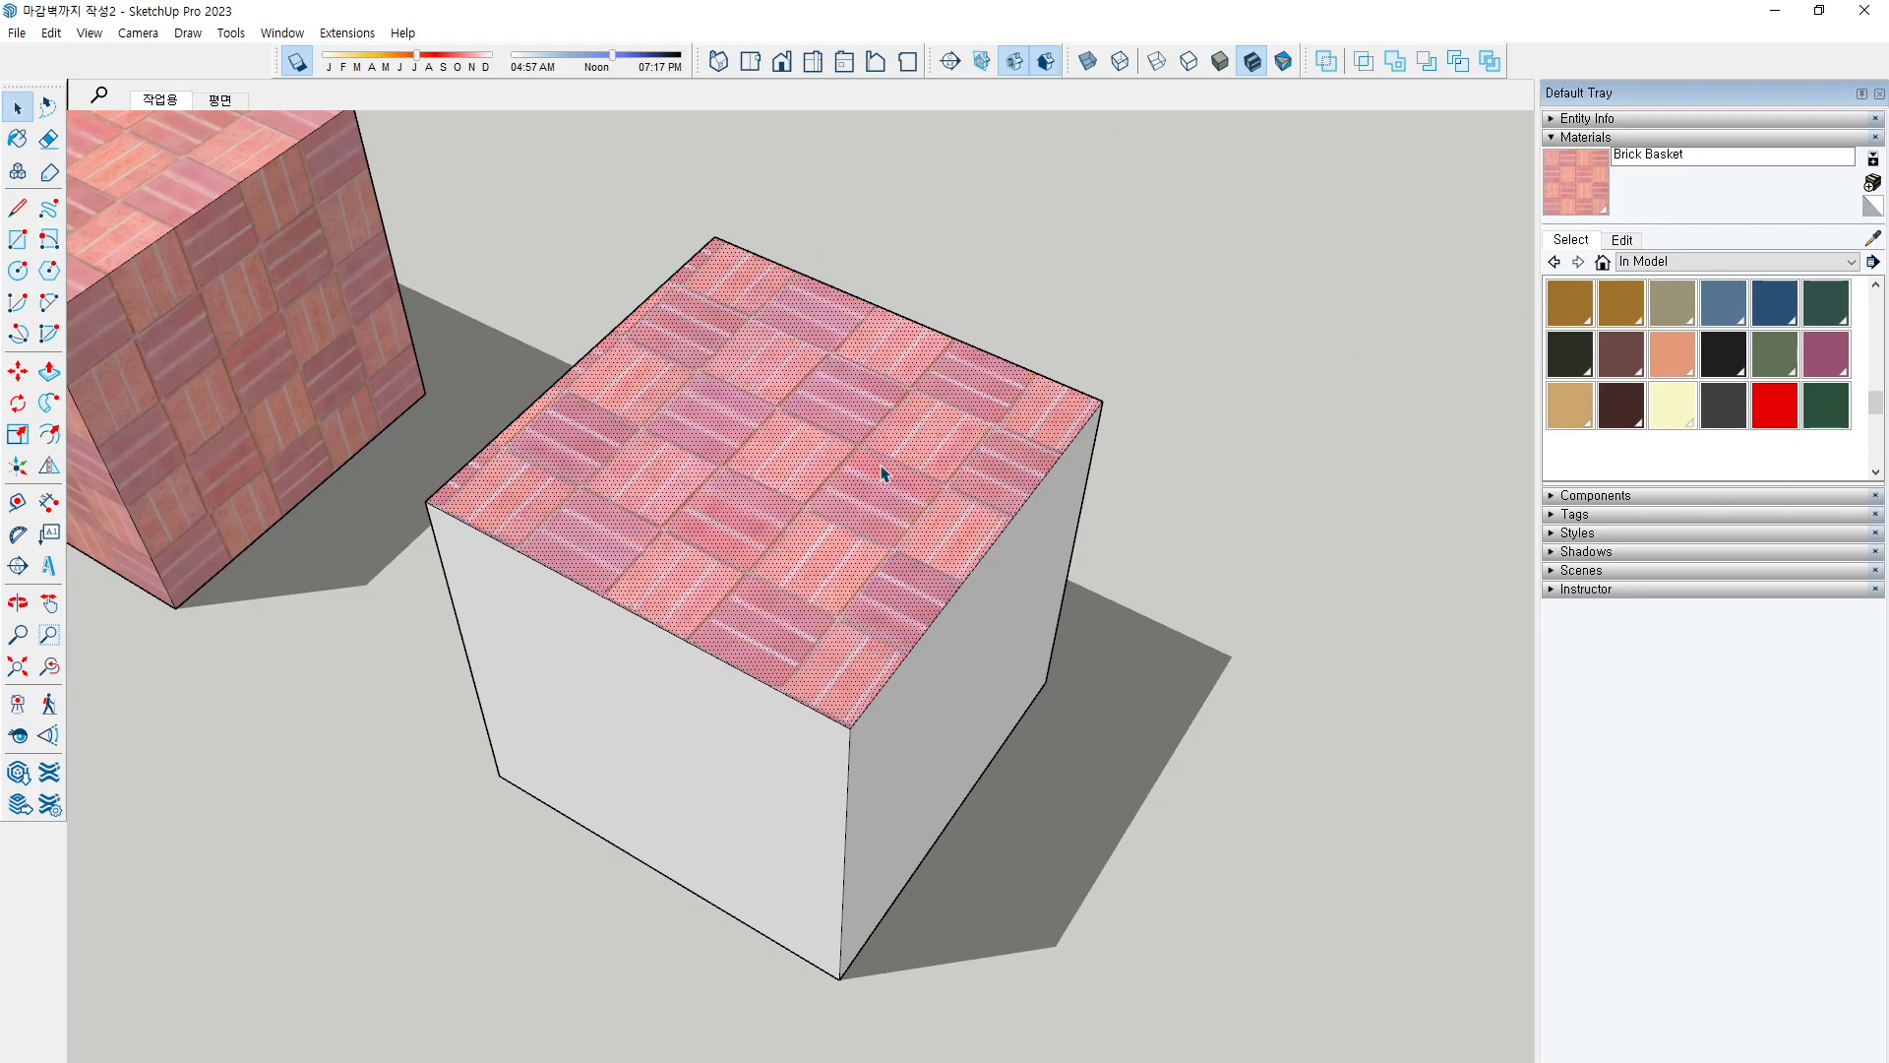
left_click(979, 238)
Activate the Paint Bucket and open the Brick Basket material for editing
key("b")
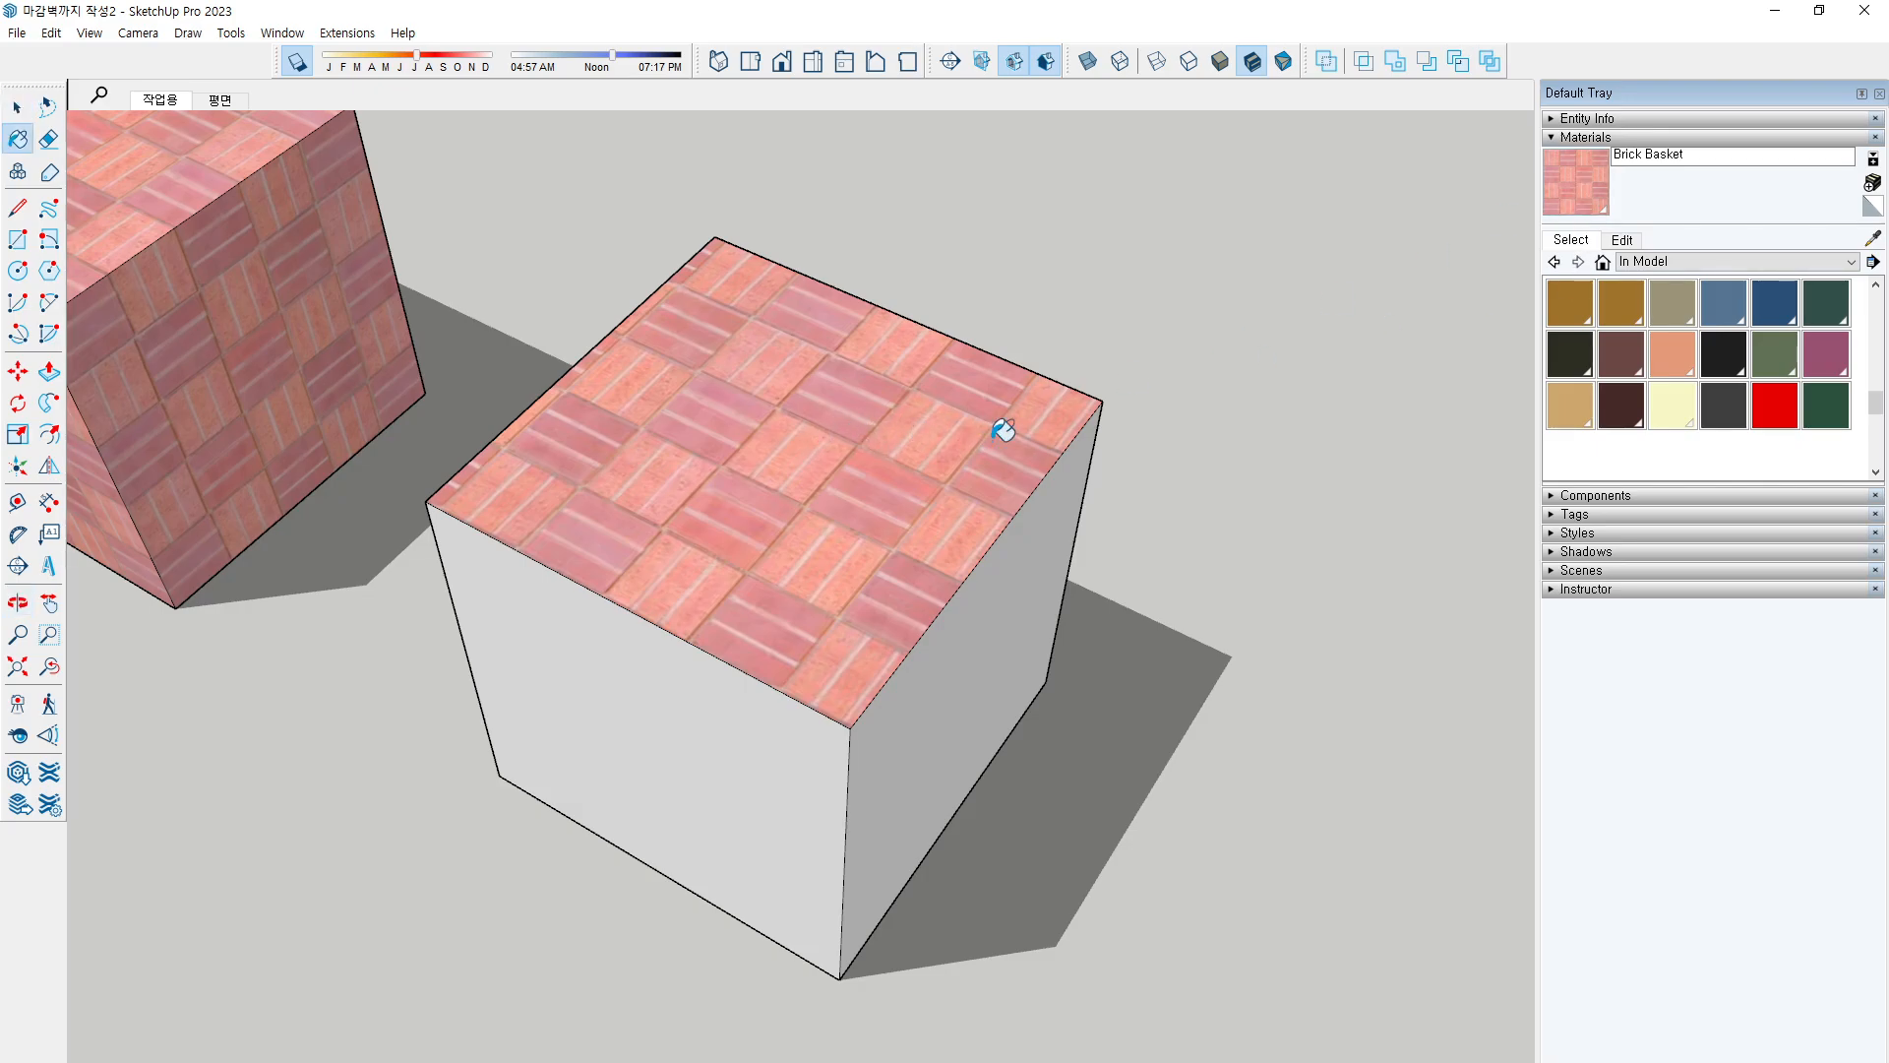
left_click(1724, 262)
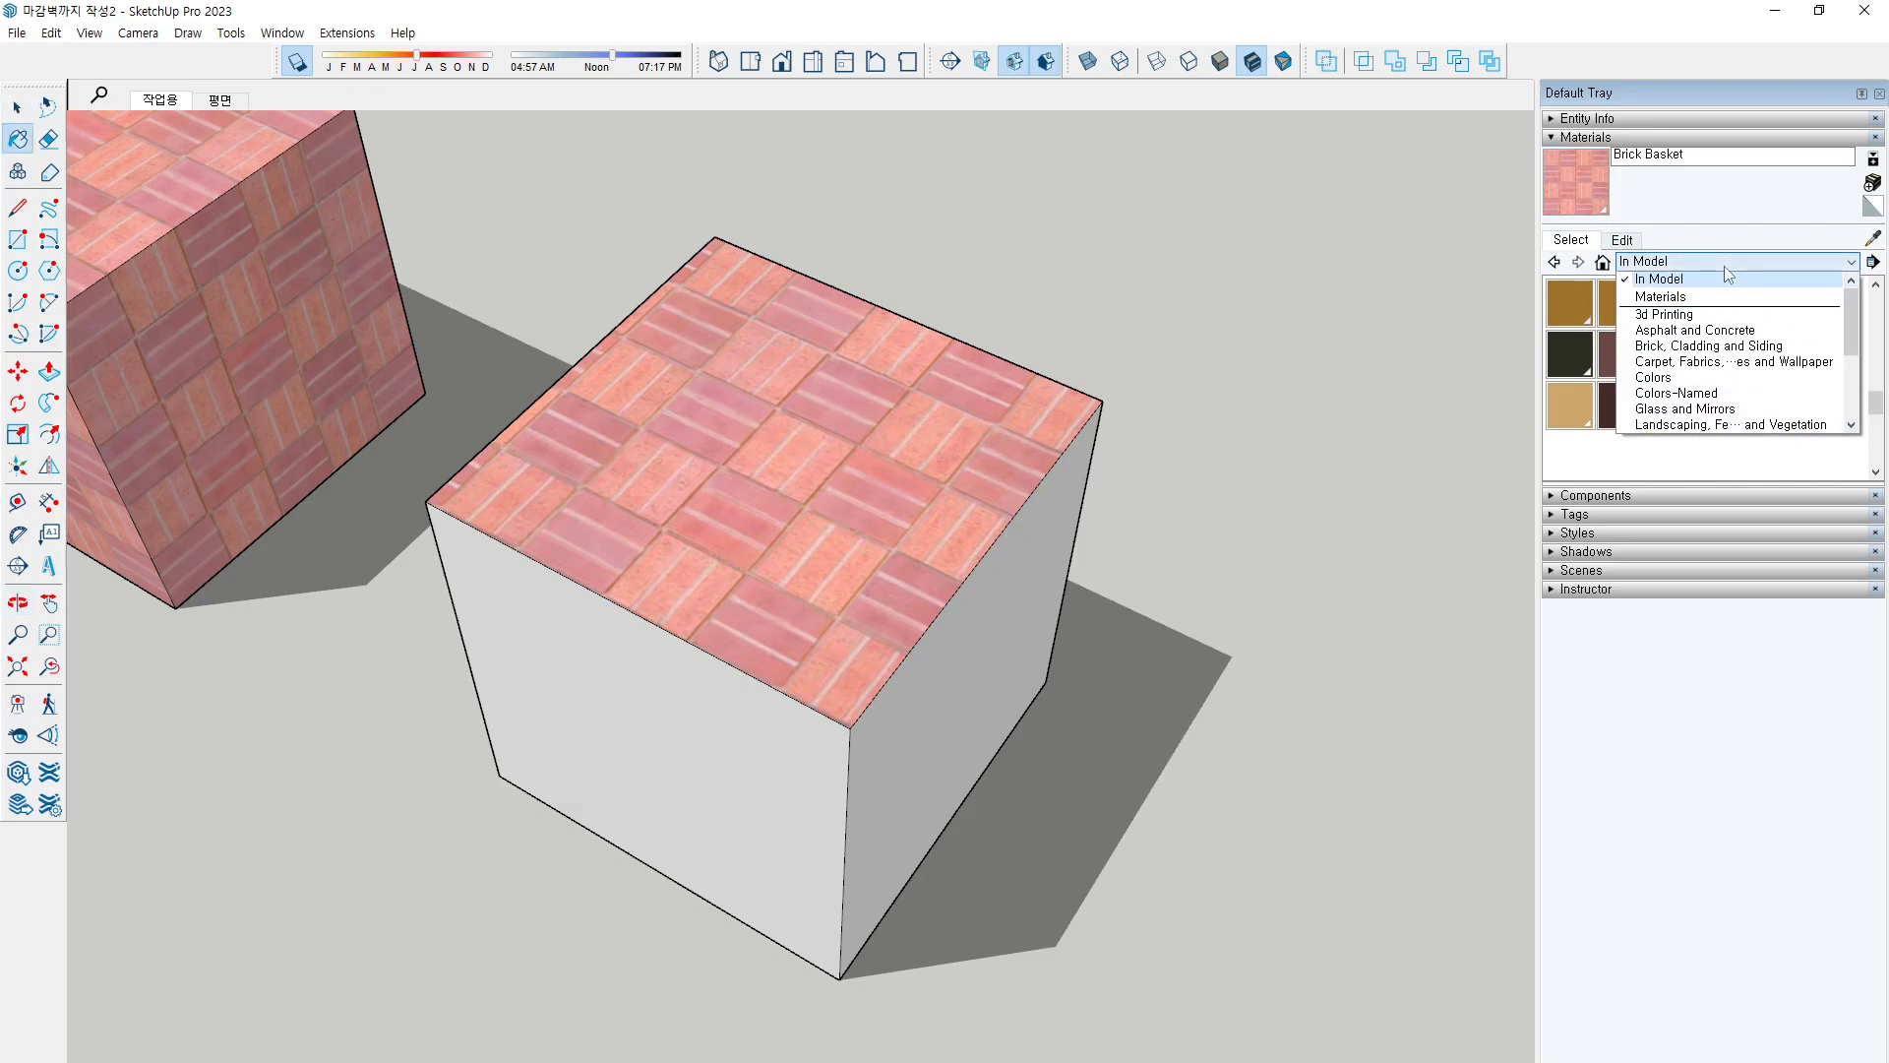
left_click(1727, 277)
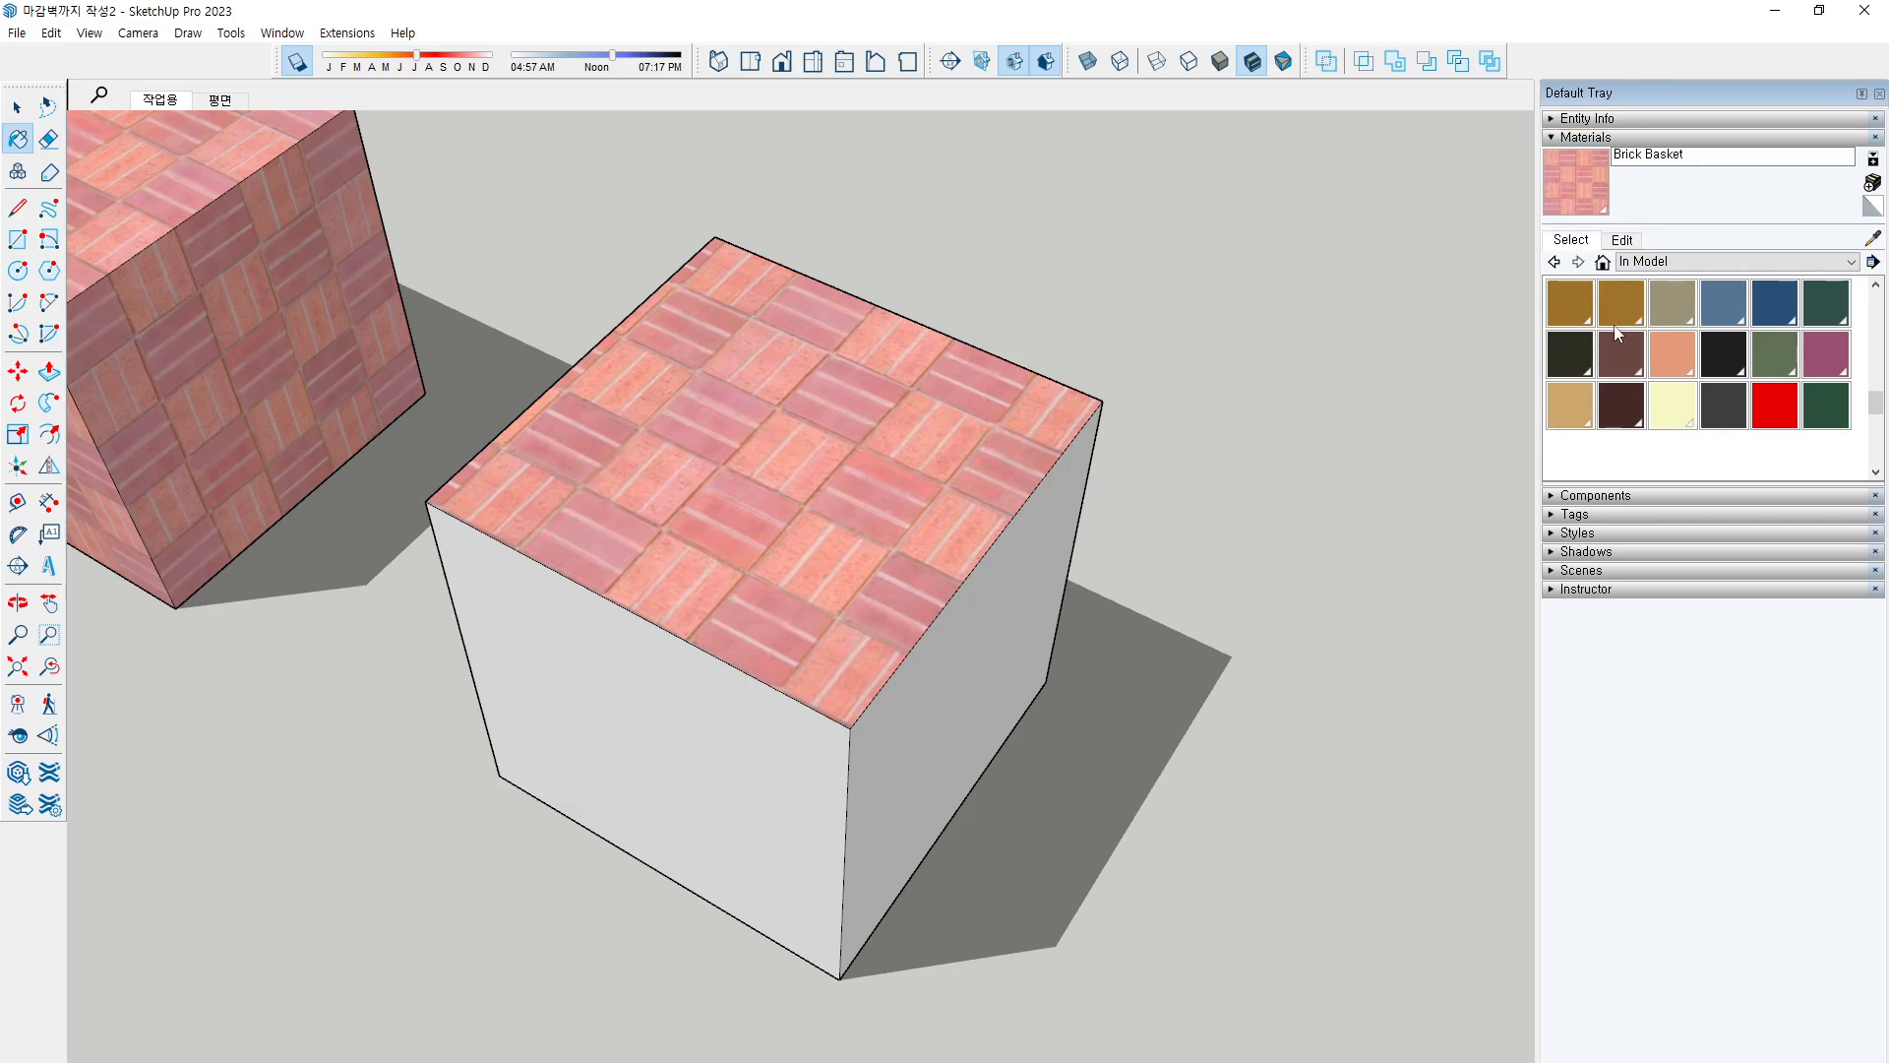
left_click(1623, 241)
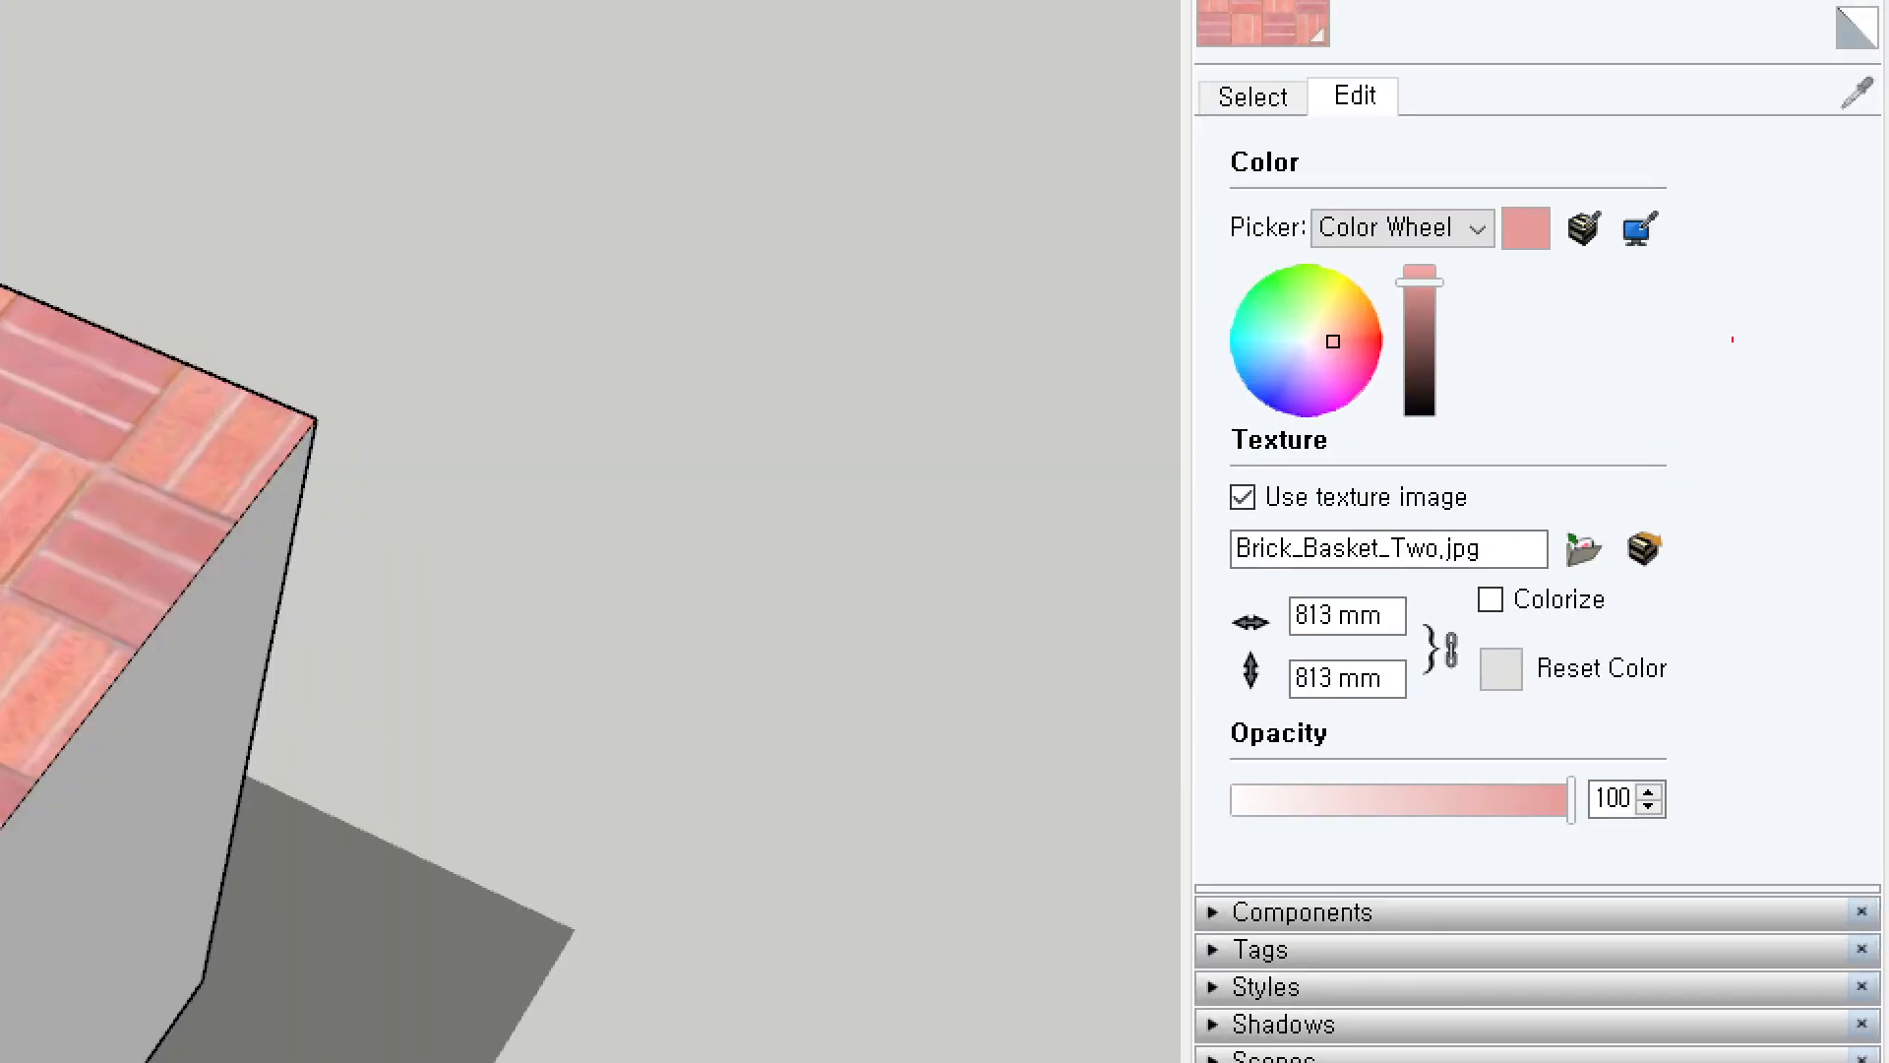
mouse_move(1178, 175)
left_mouse_down("ctrl")
mouse_move(1527, 271)
mouse_move(1483, 239)
left_mouse_up("ctrl")
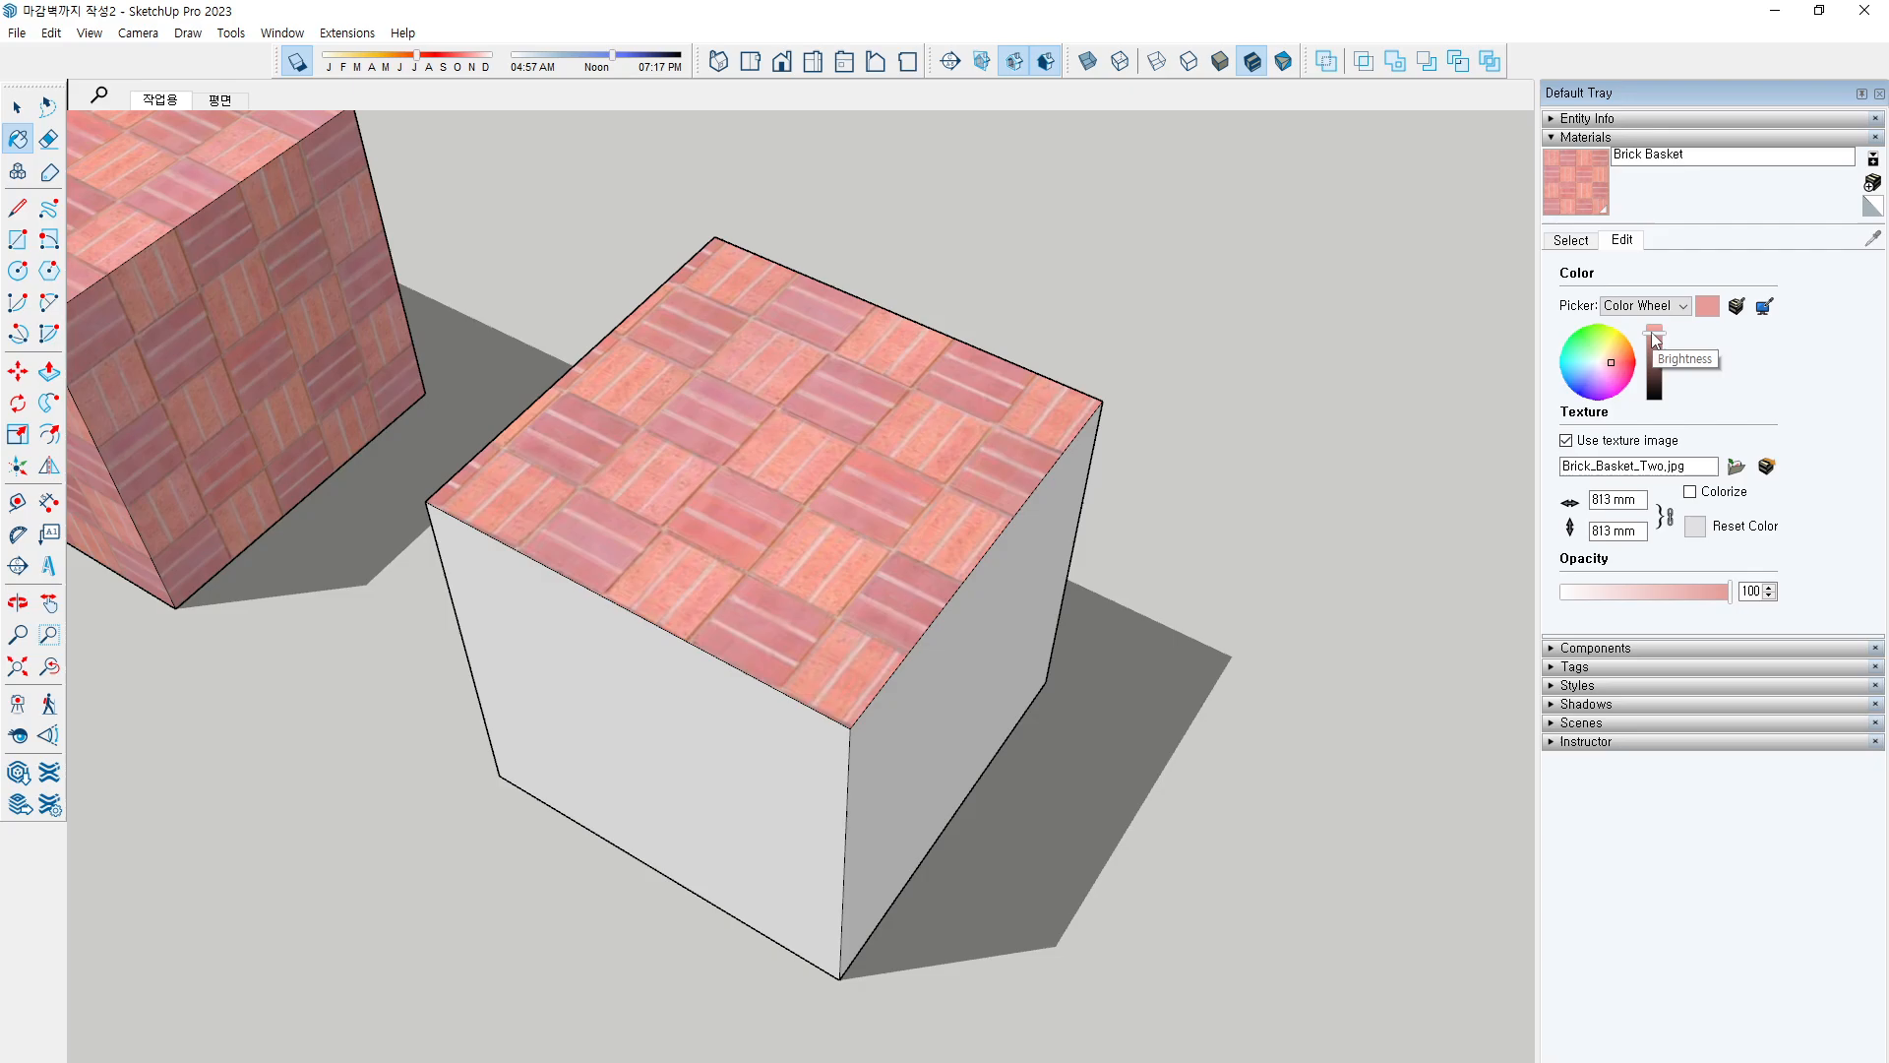
Switch the colour picker to HSB and set the brick material's saturation to 41 and brightness to 87
left_click(1653, 306)
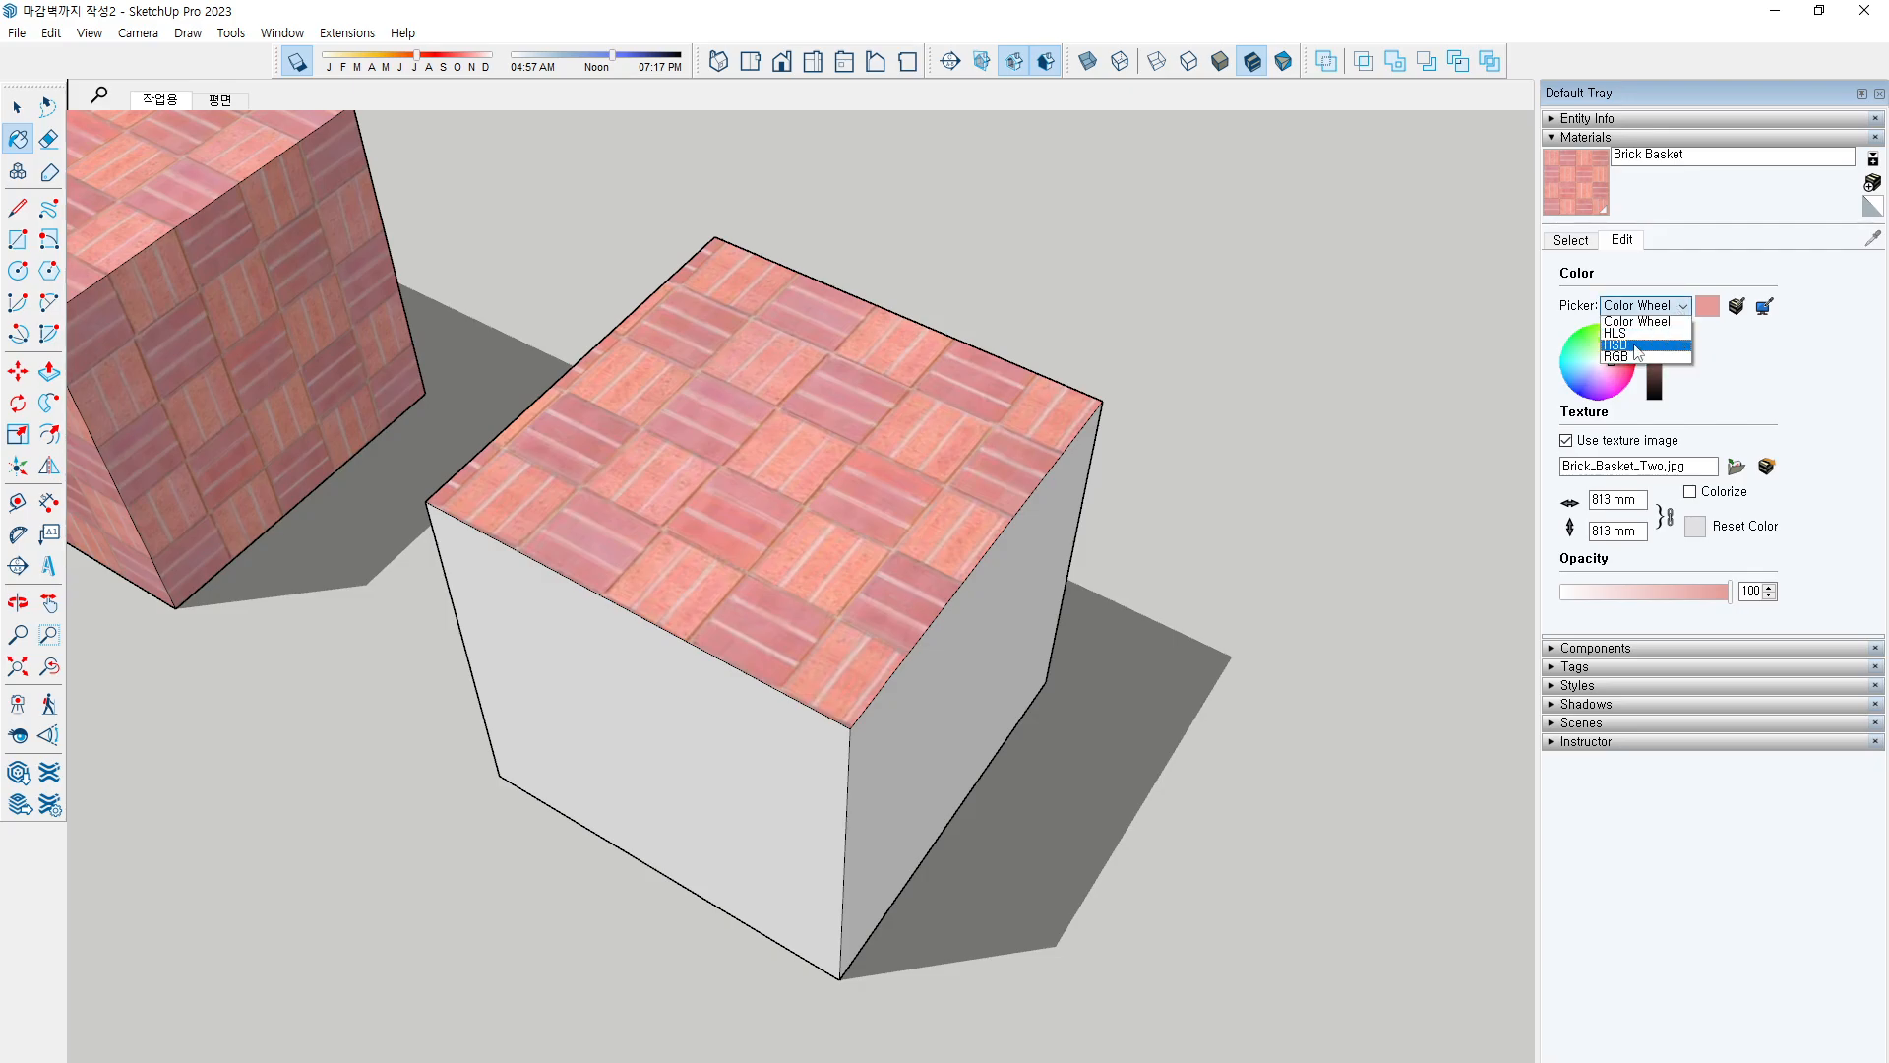
left_click(1643, 332)
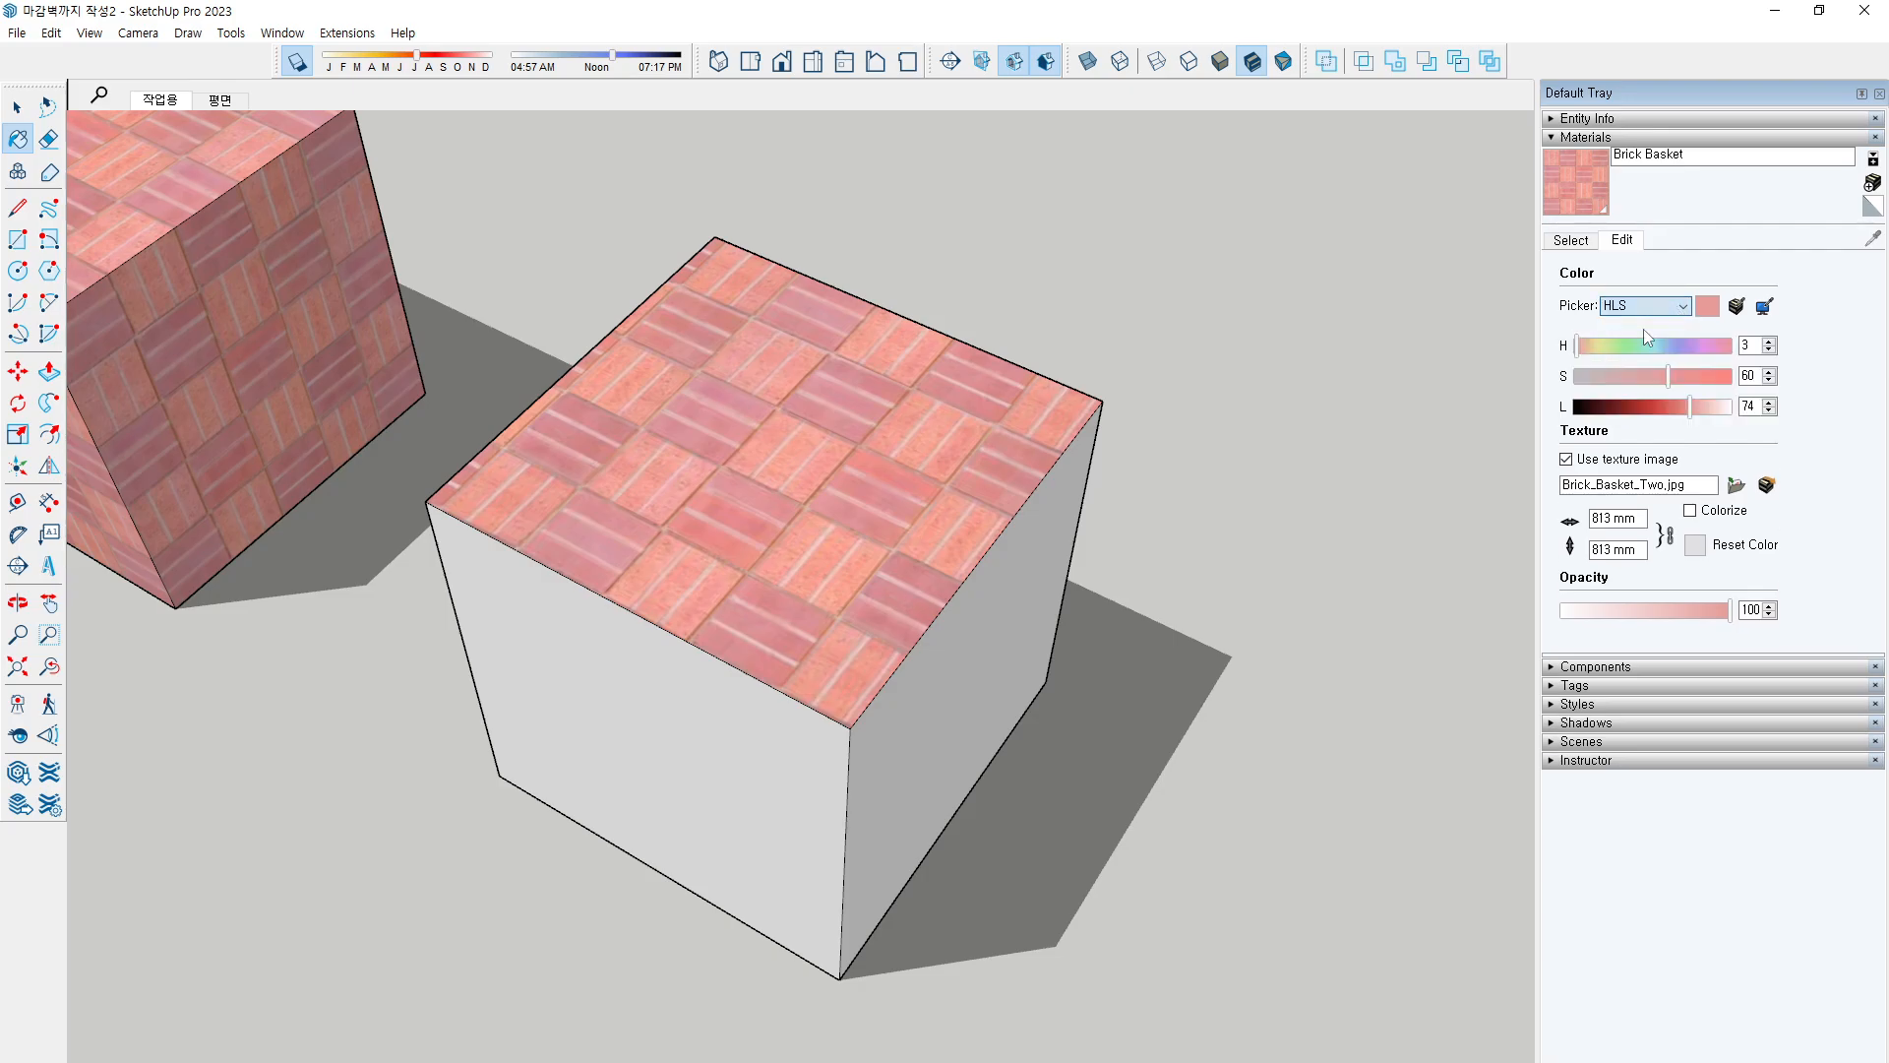
left_click(1664, 311)
left_click(1667, 344)
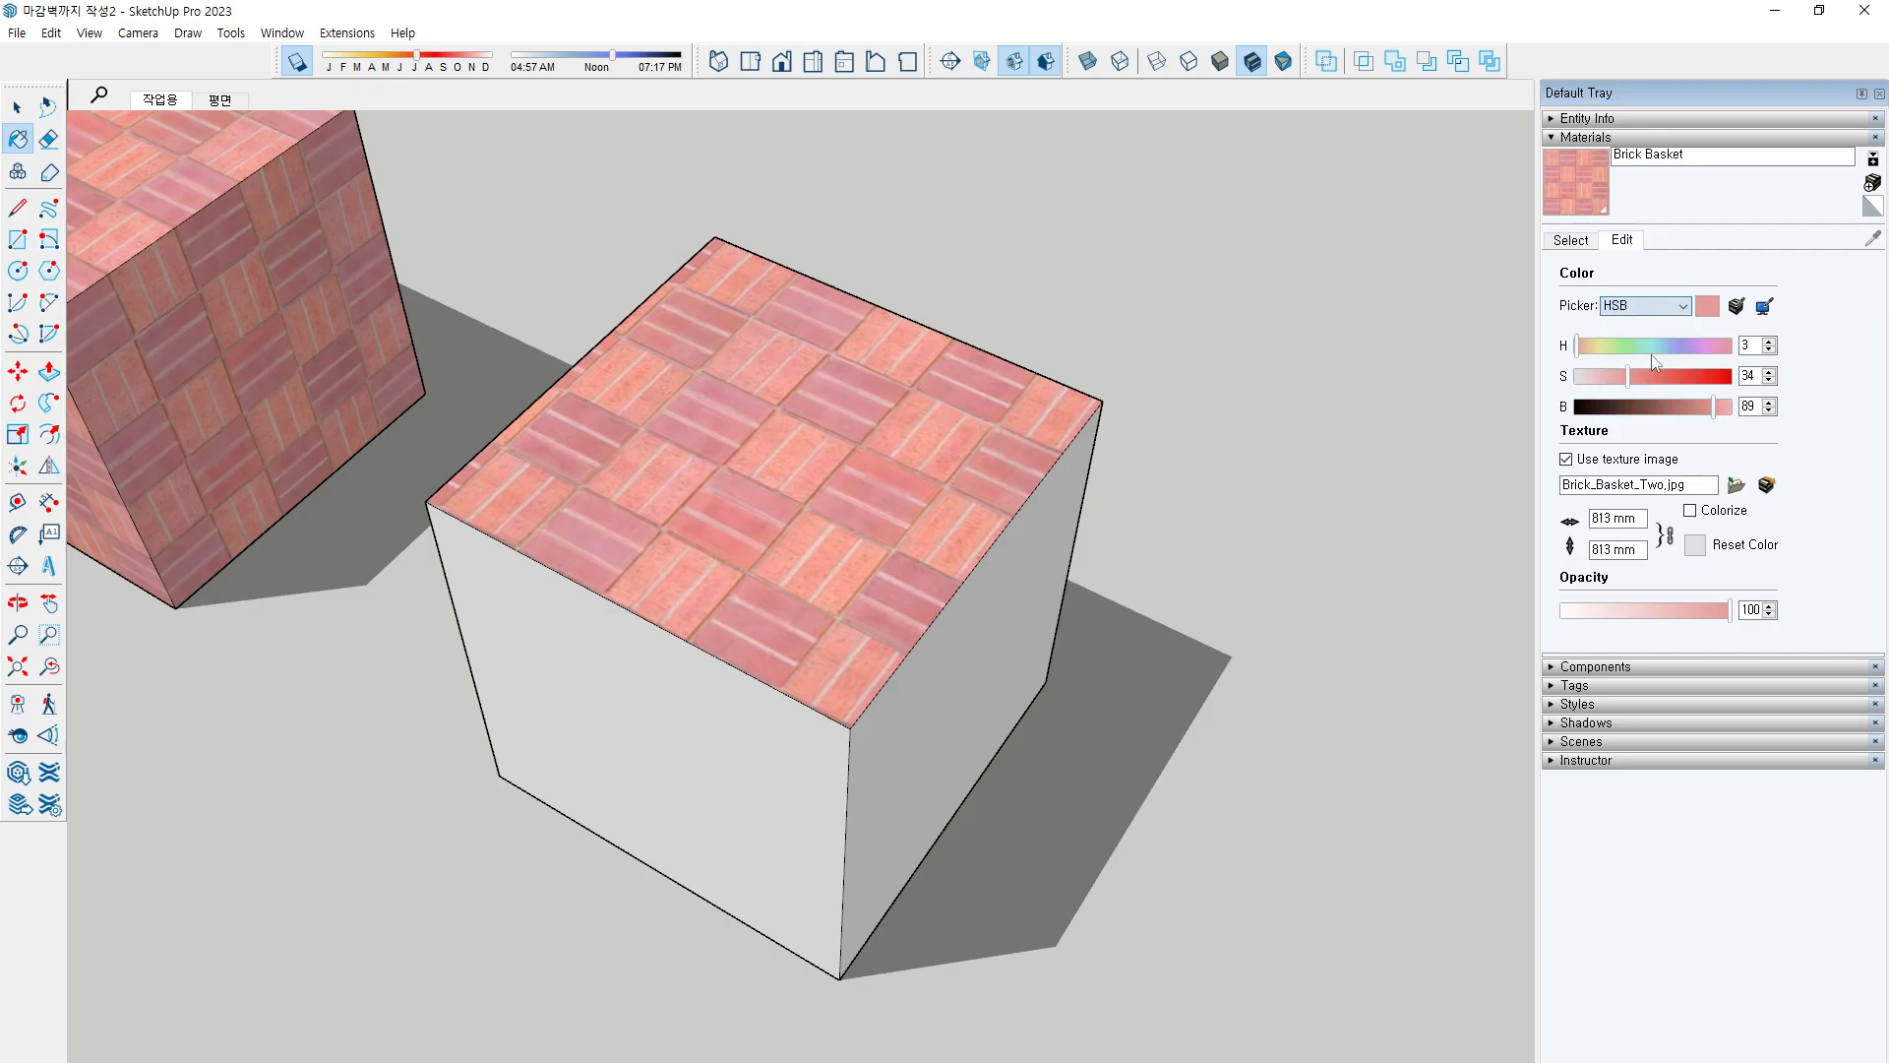
left_click(1685, 309)
mouse_move(1712, 407)
left_mouse_down()
mouse_move(1662, 406)
mouse_move(1700, 403)
left_mouse_up()
mouse_move(1130, 401)
middle_mouse_down()
mouse_move(1033, 409)
mouse_move(1121, 403)
middle_mouse_up()
left_click_drag(1703, 409, 1640, 399)
Switch the colour picker to HLS and lower the brick material's saturation to 52
left_click(1639, 308)
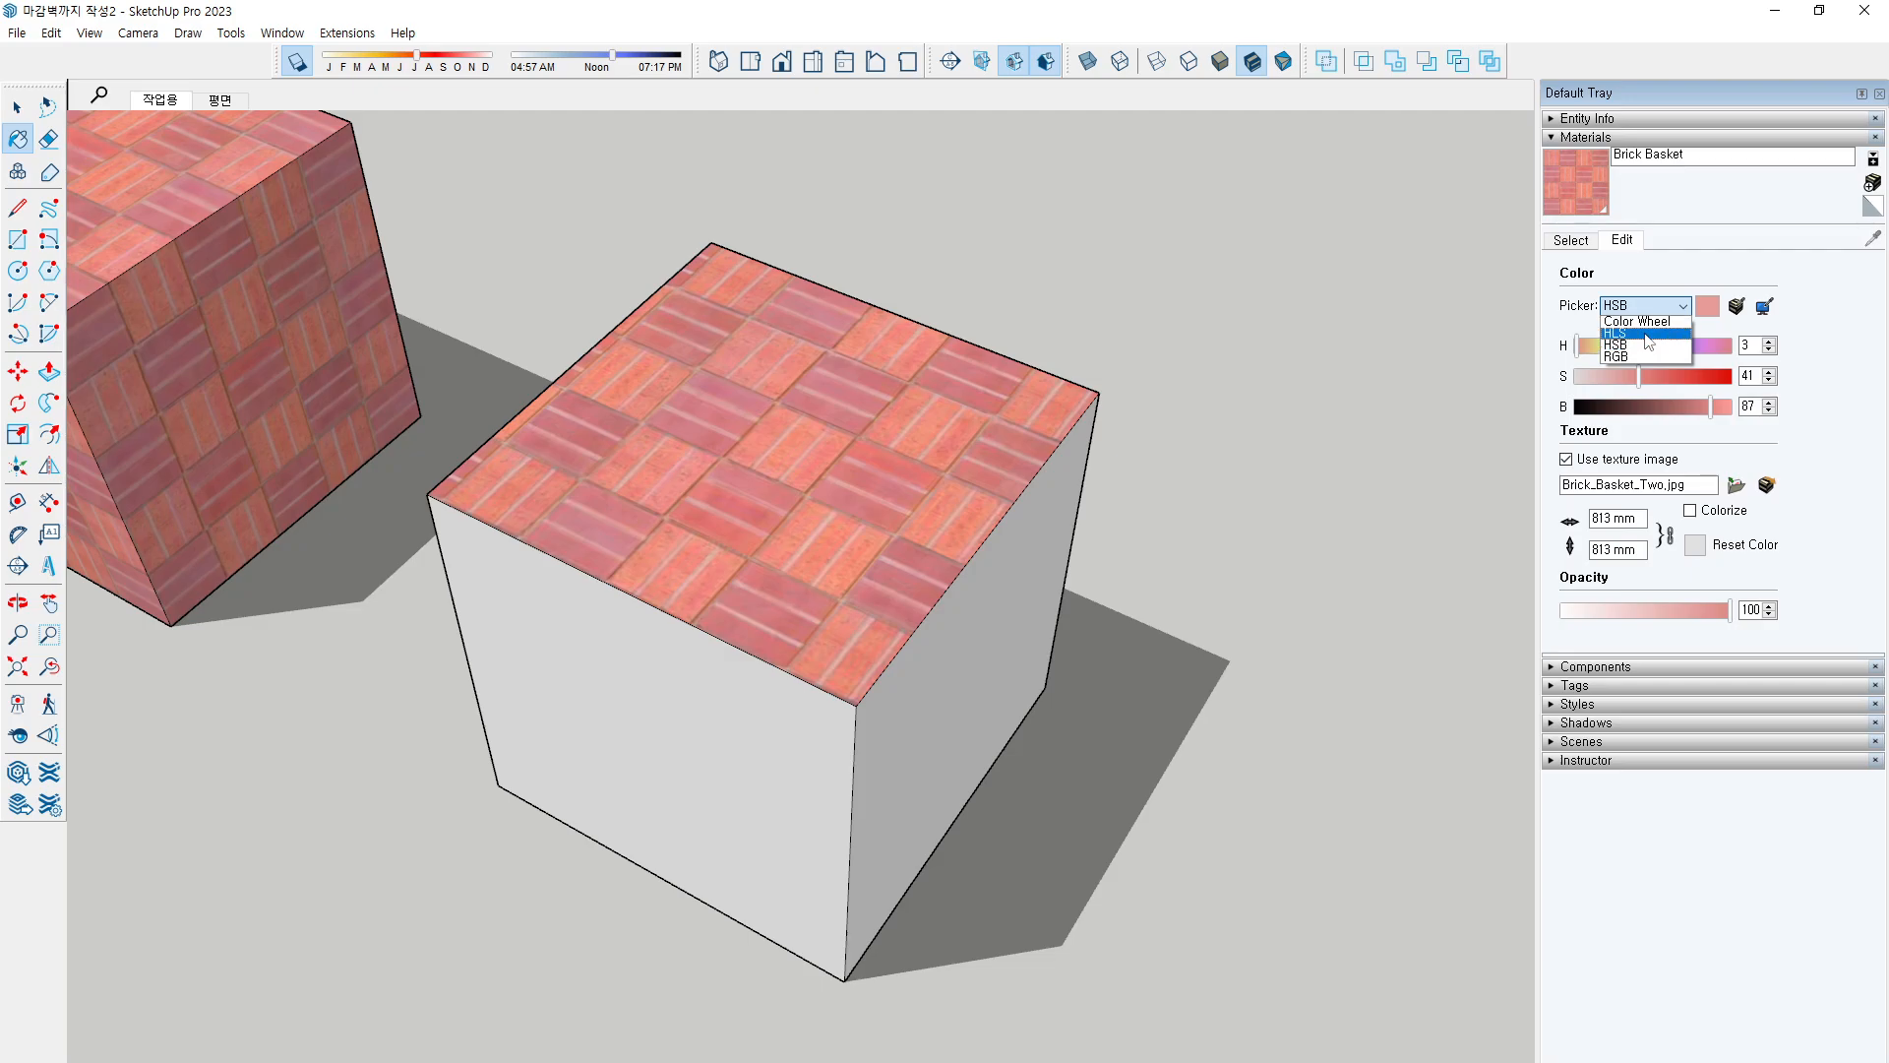
left_click(1648, 340)
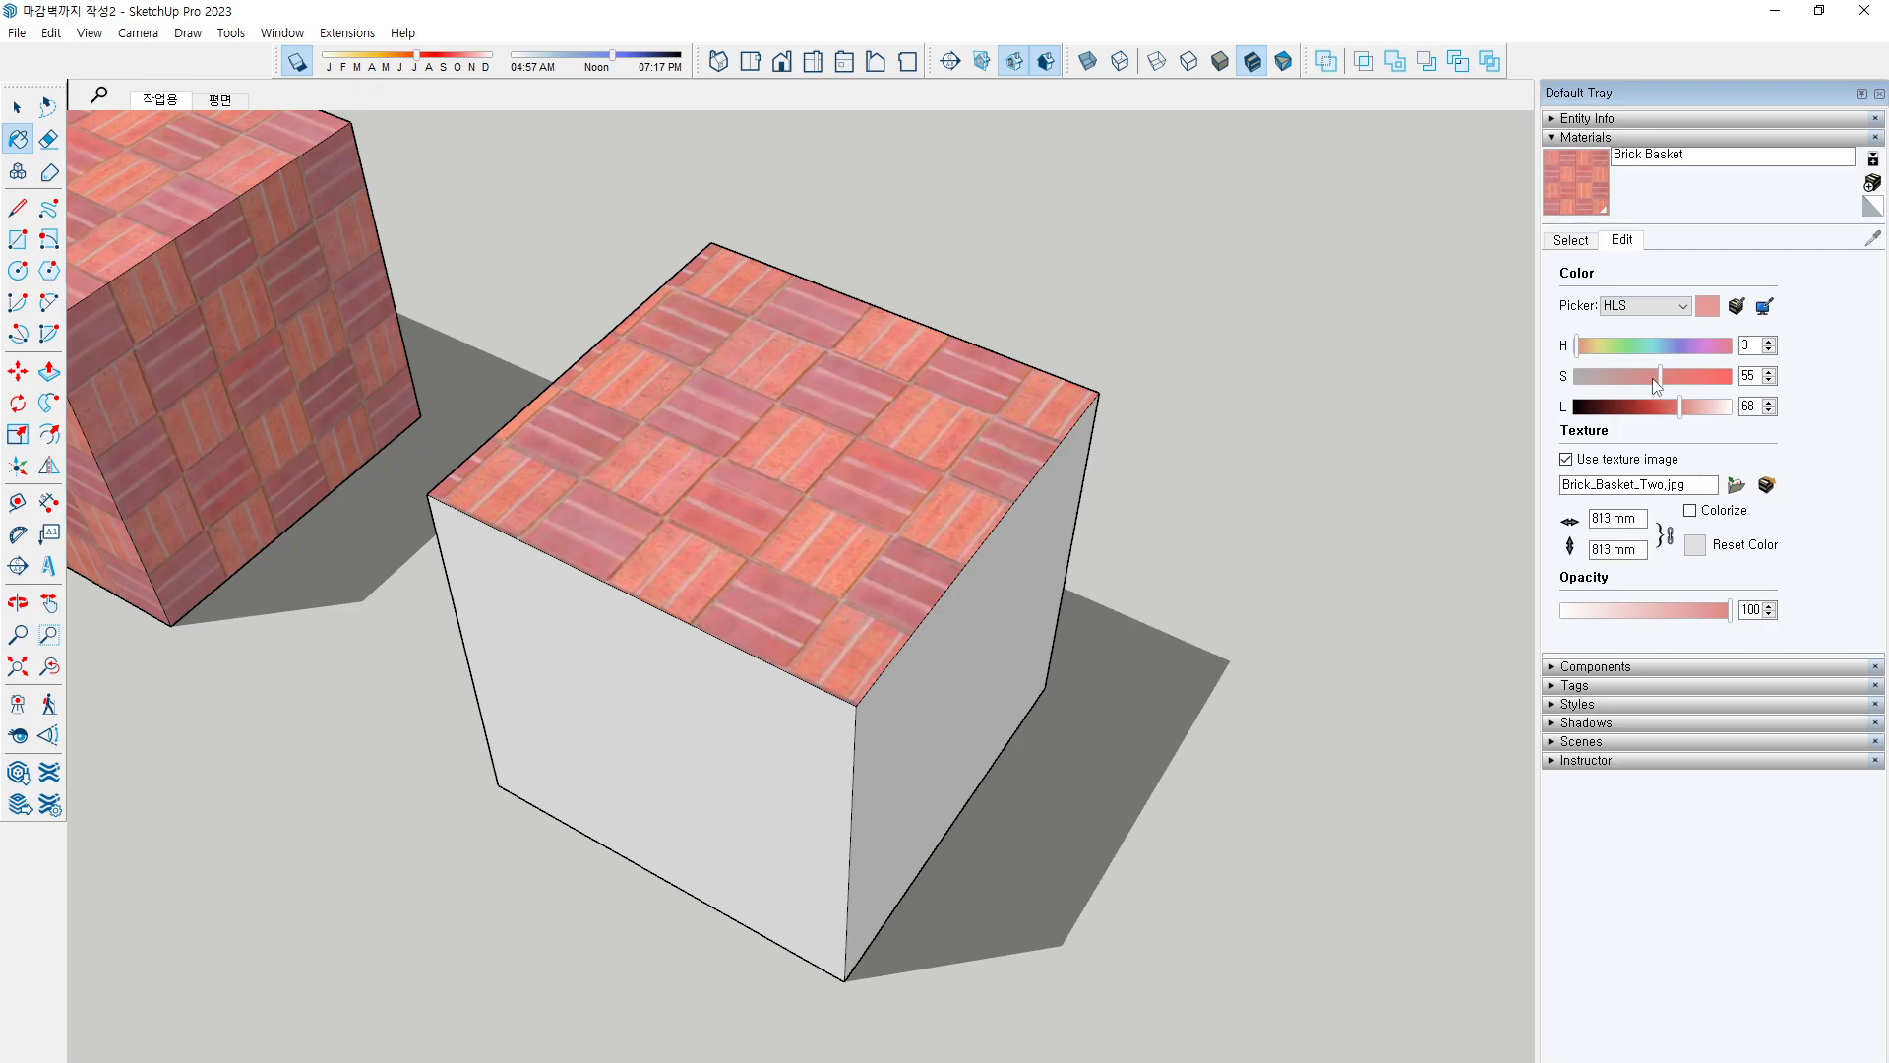
mouse_move(1651, 377)
left_mouse_down()
mouse_move(1630, 379)
mouse_move(1649, 382)
left_mouse_up()
Switch the colour picker to RGB and lower the brick material's red value to 190
left_click(1659, 306)
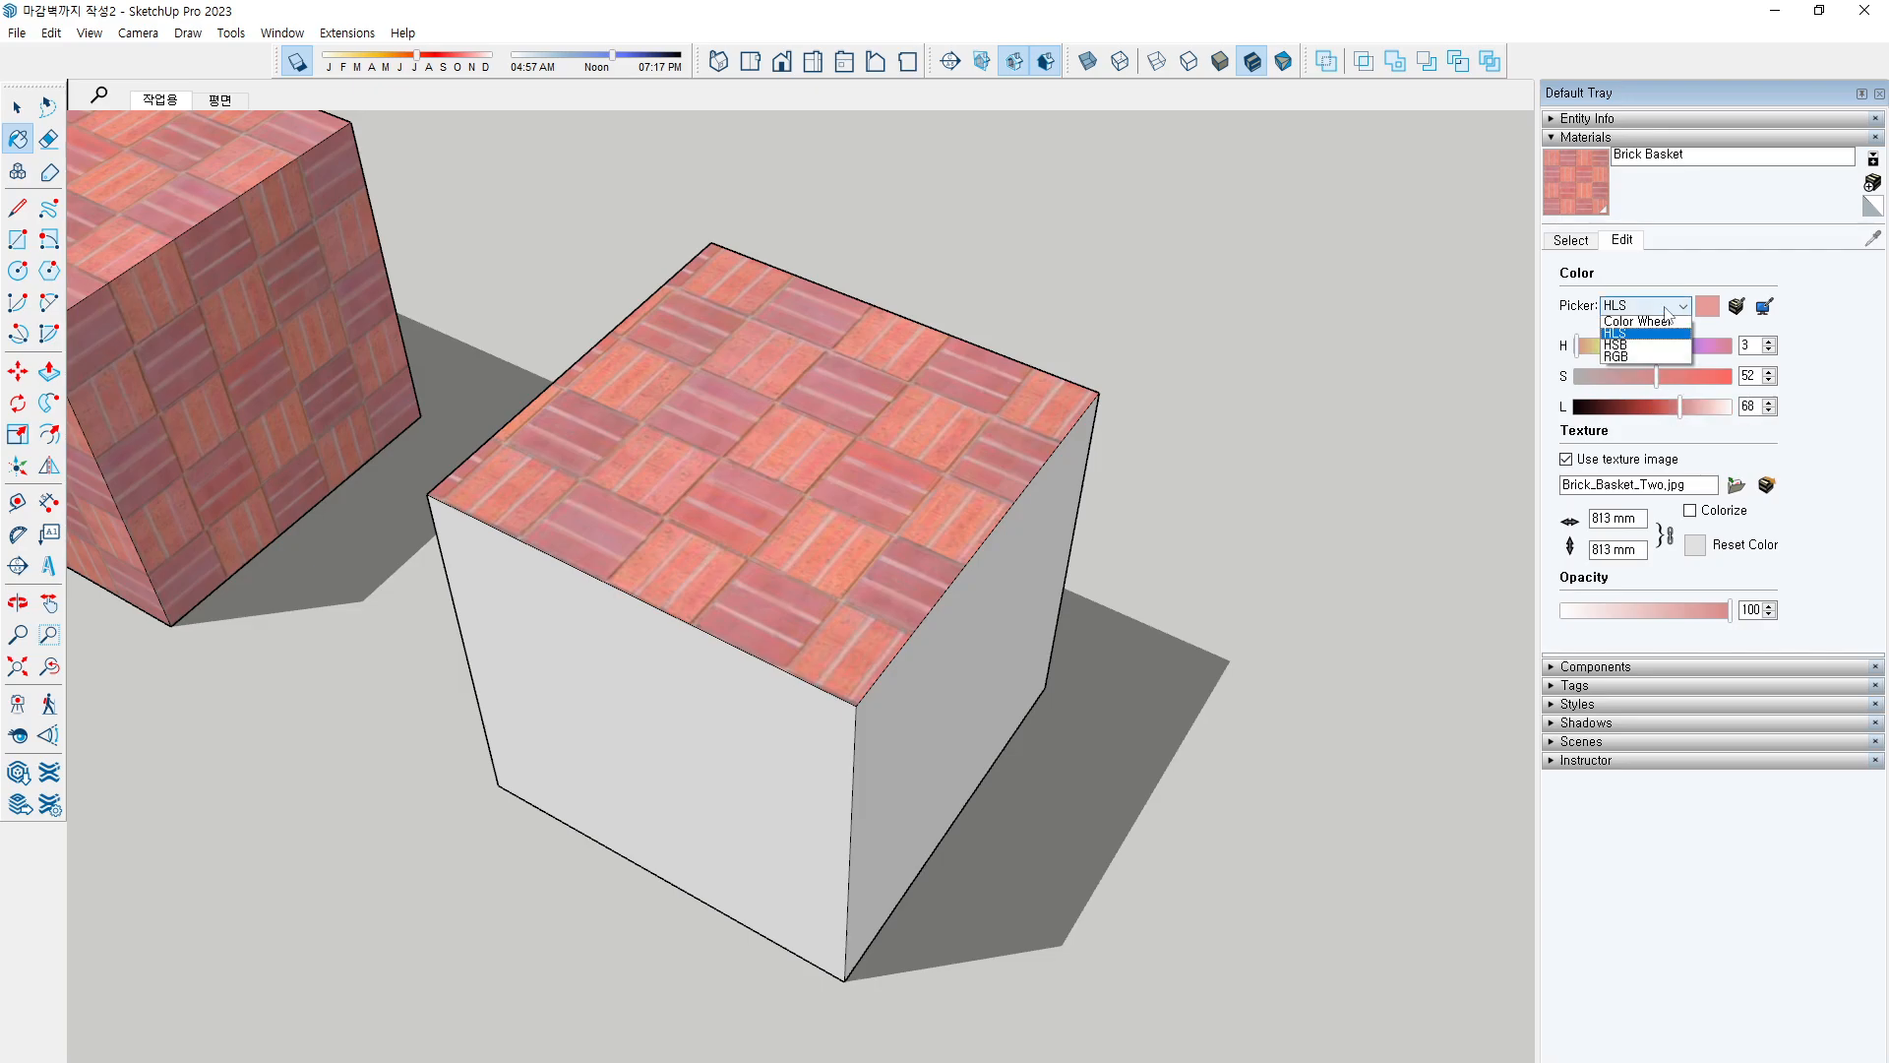
left_click(1647, 357)
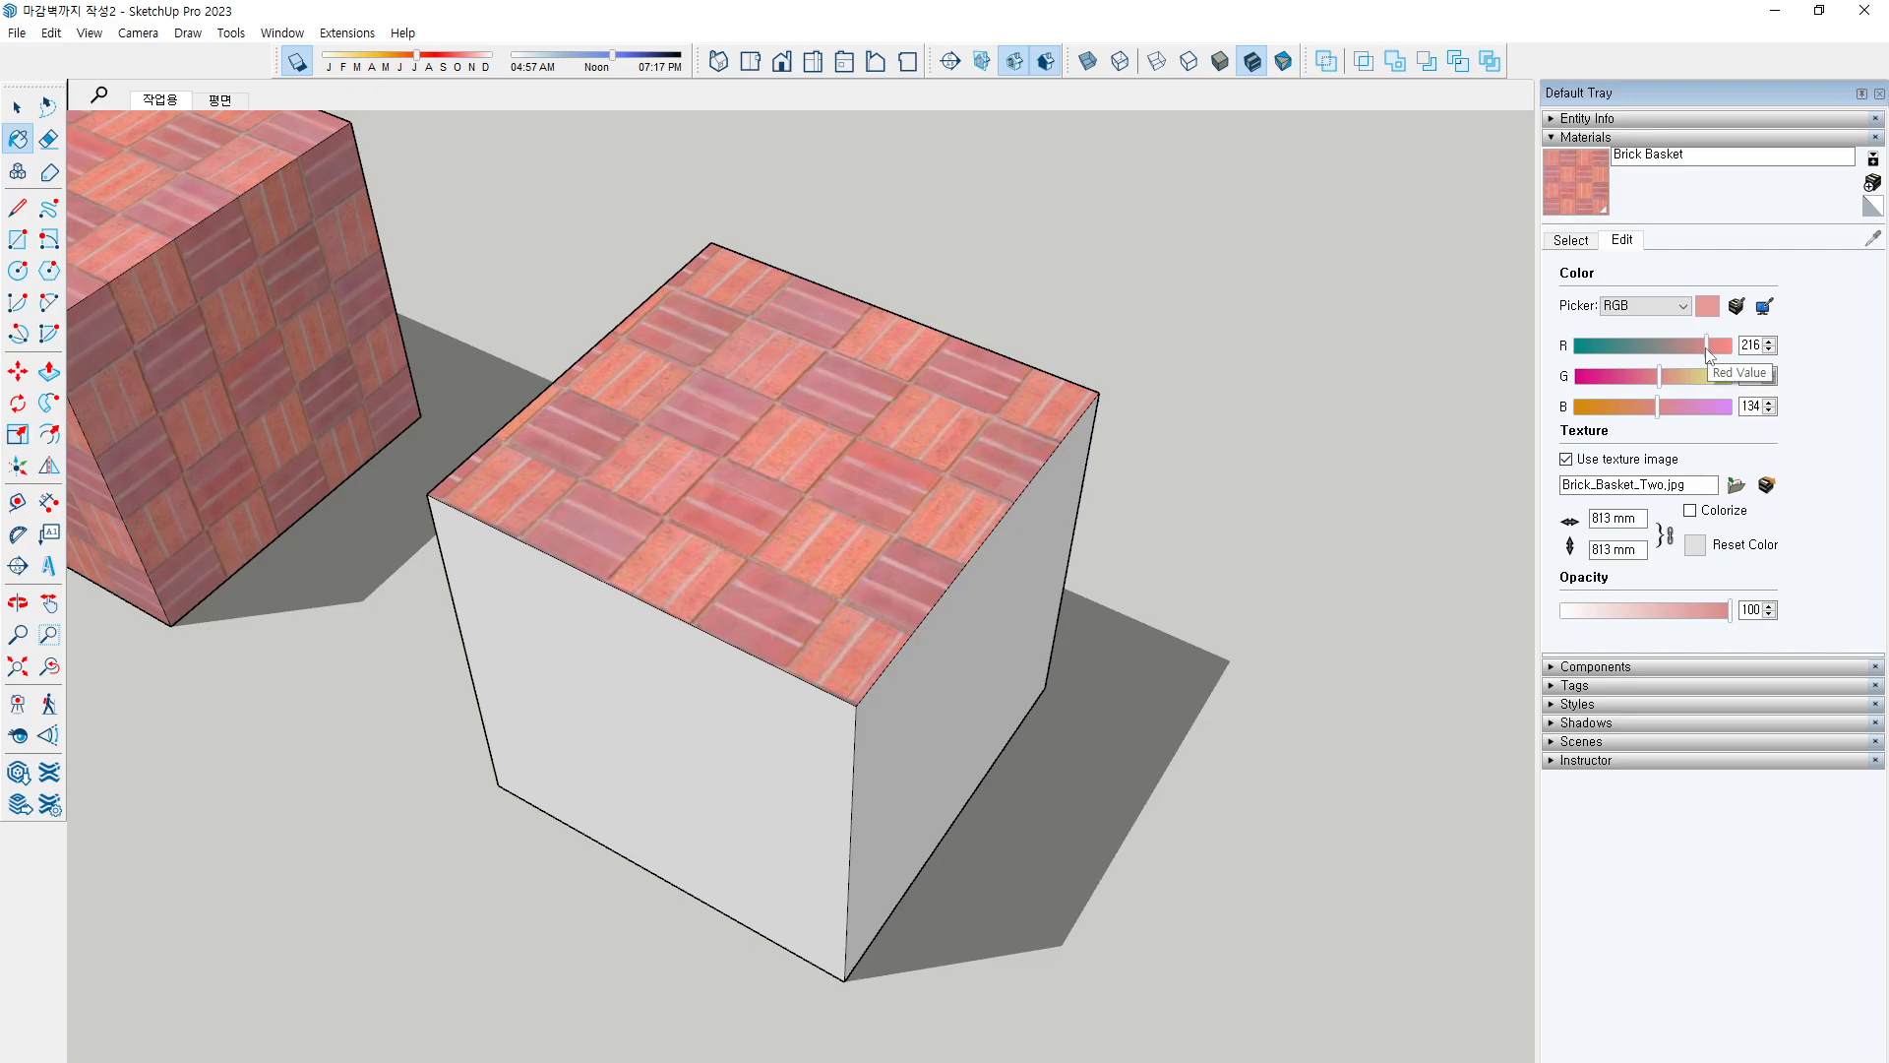
mouse_move(1706, 350)
left_mouse_down()
mouse_move(1625, 341)
mouse_move(1692, 351)
left_mouse_up()
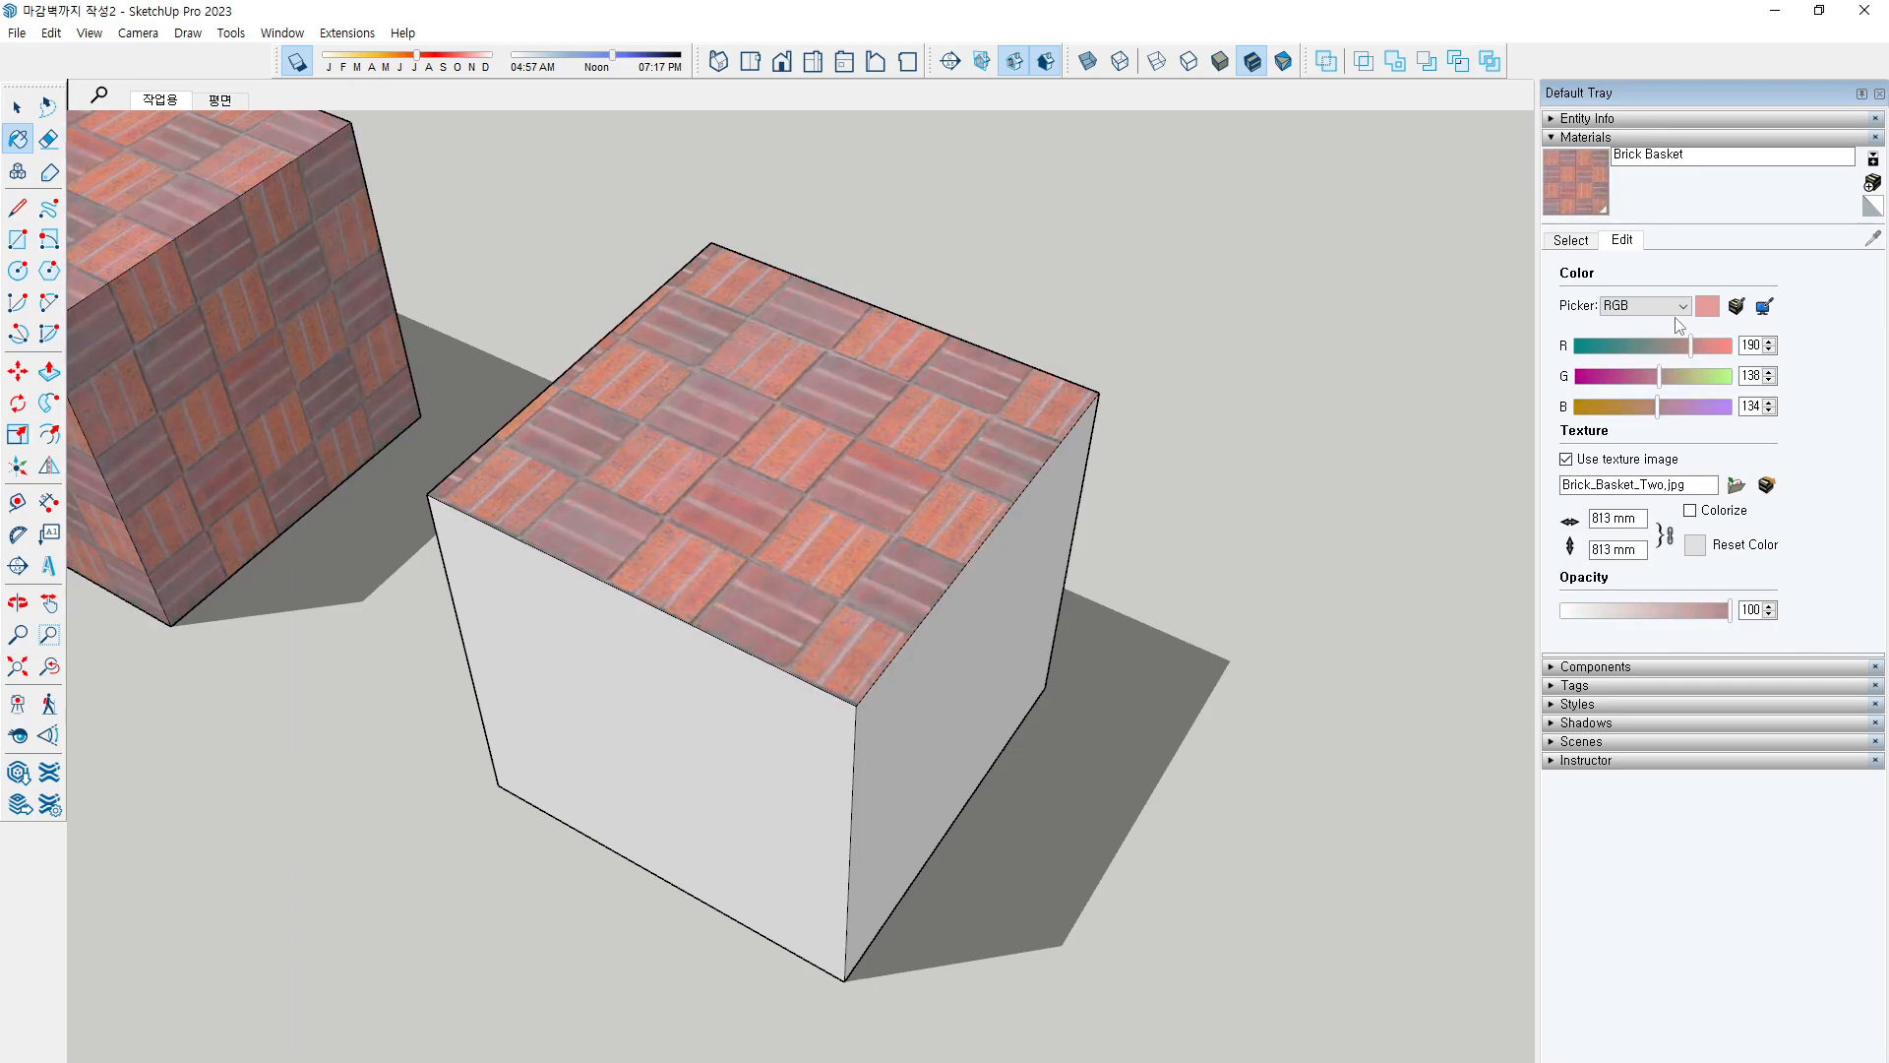
Return the colour picker to HSB and darken the brick material to brightness 58 with saturation 30
left_click(1645, 306)
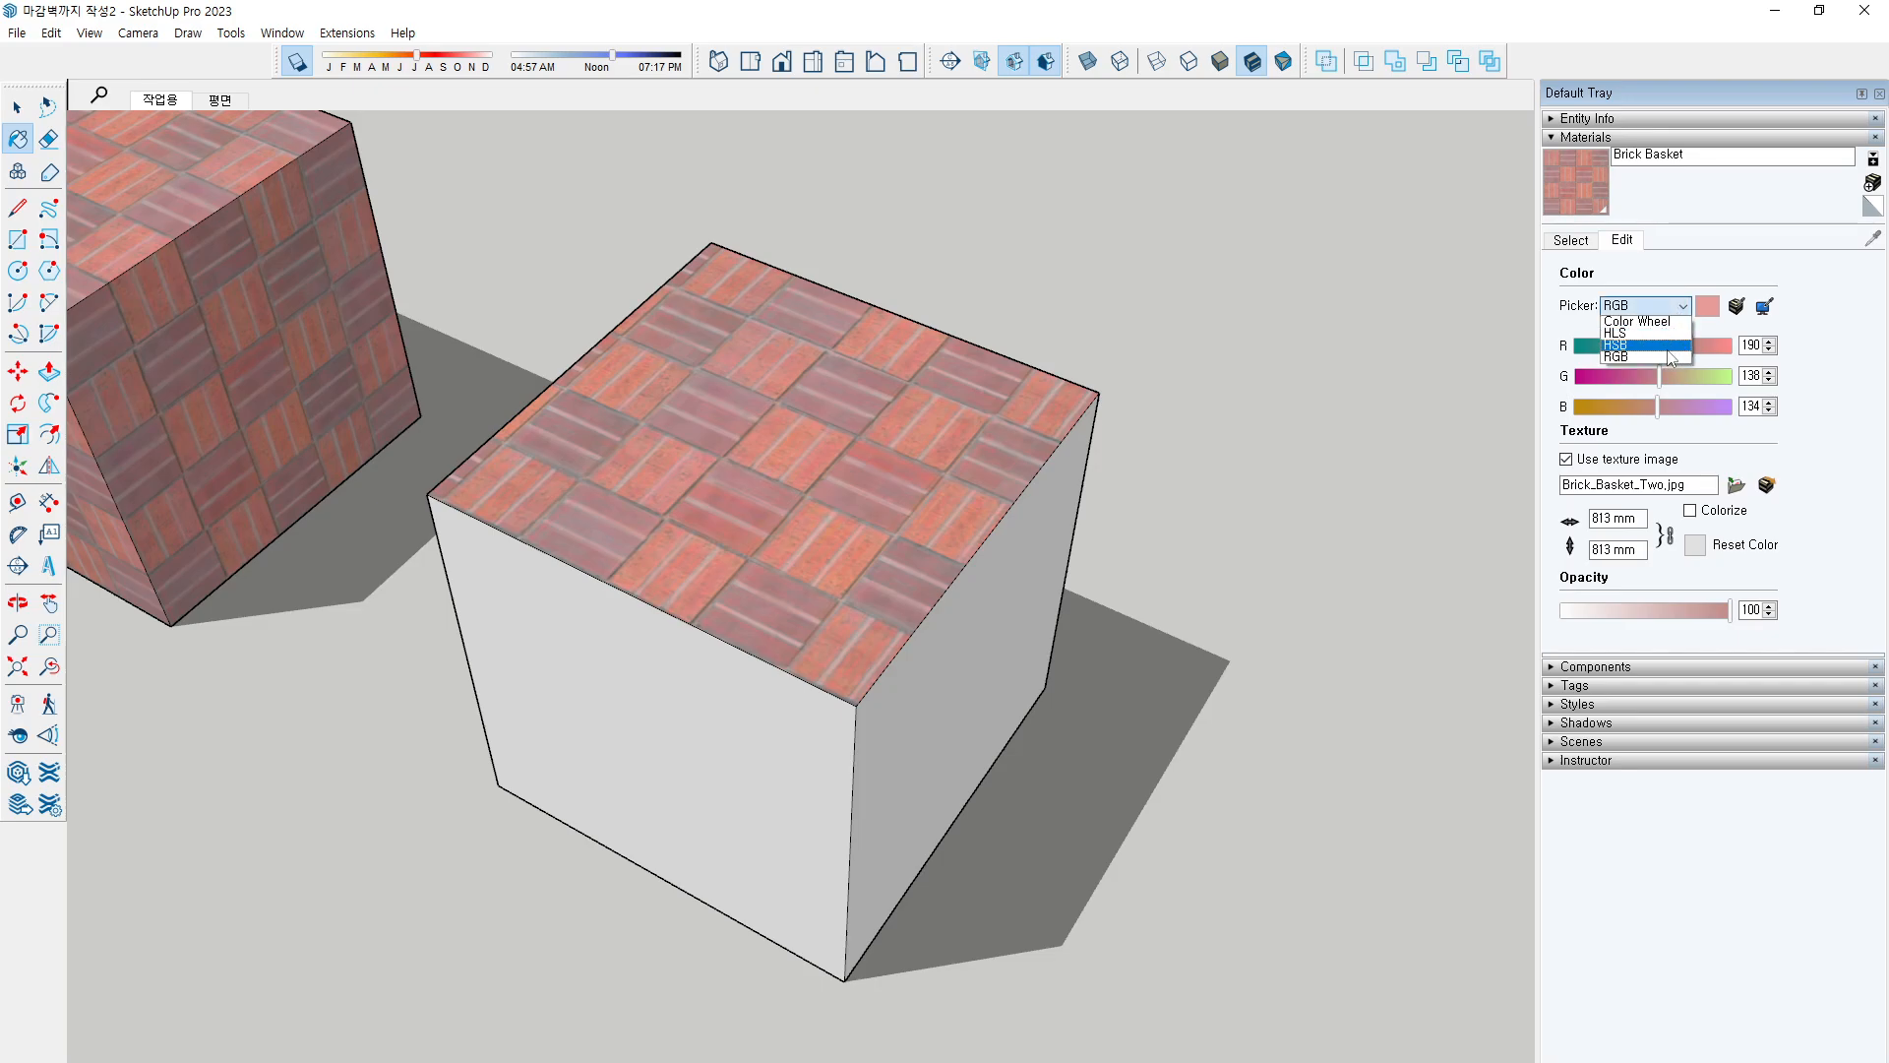
left_click(1667, 347)
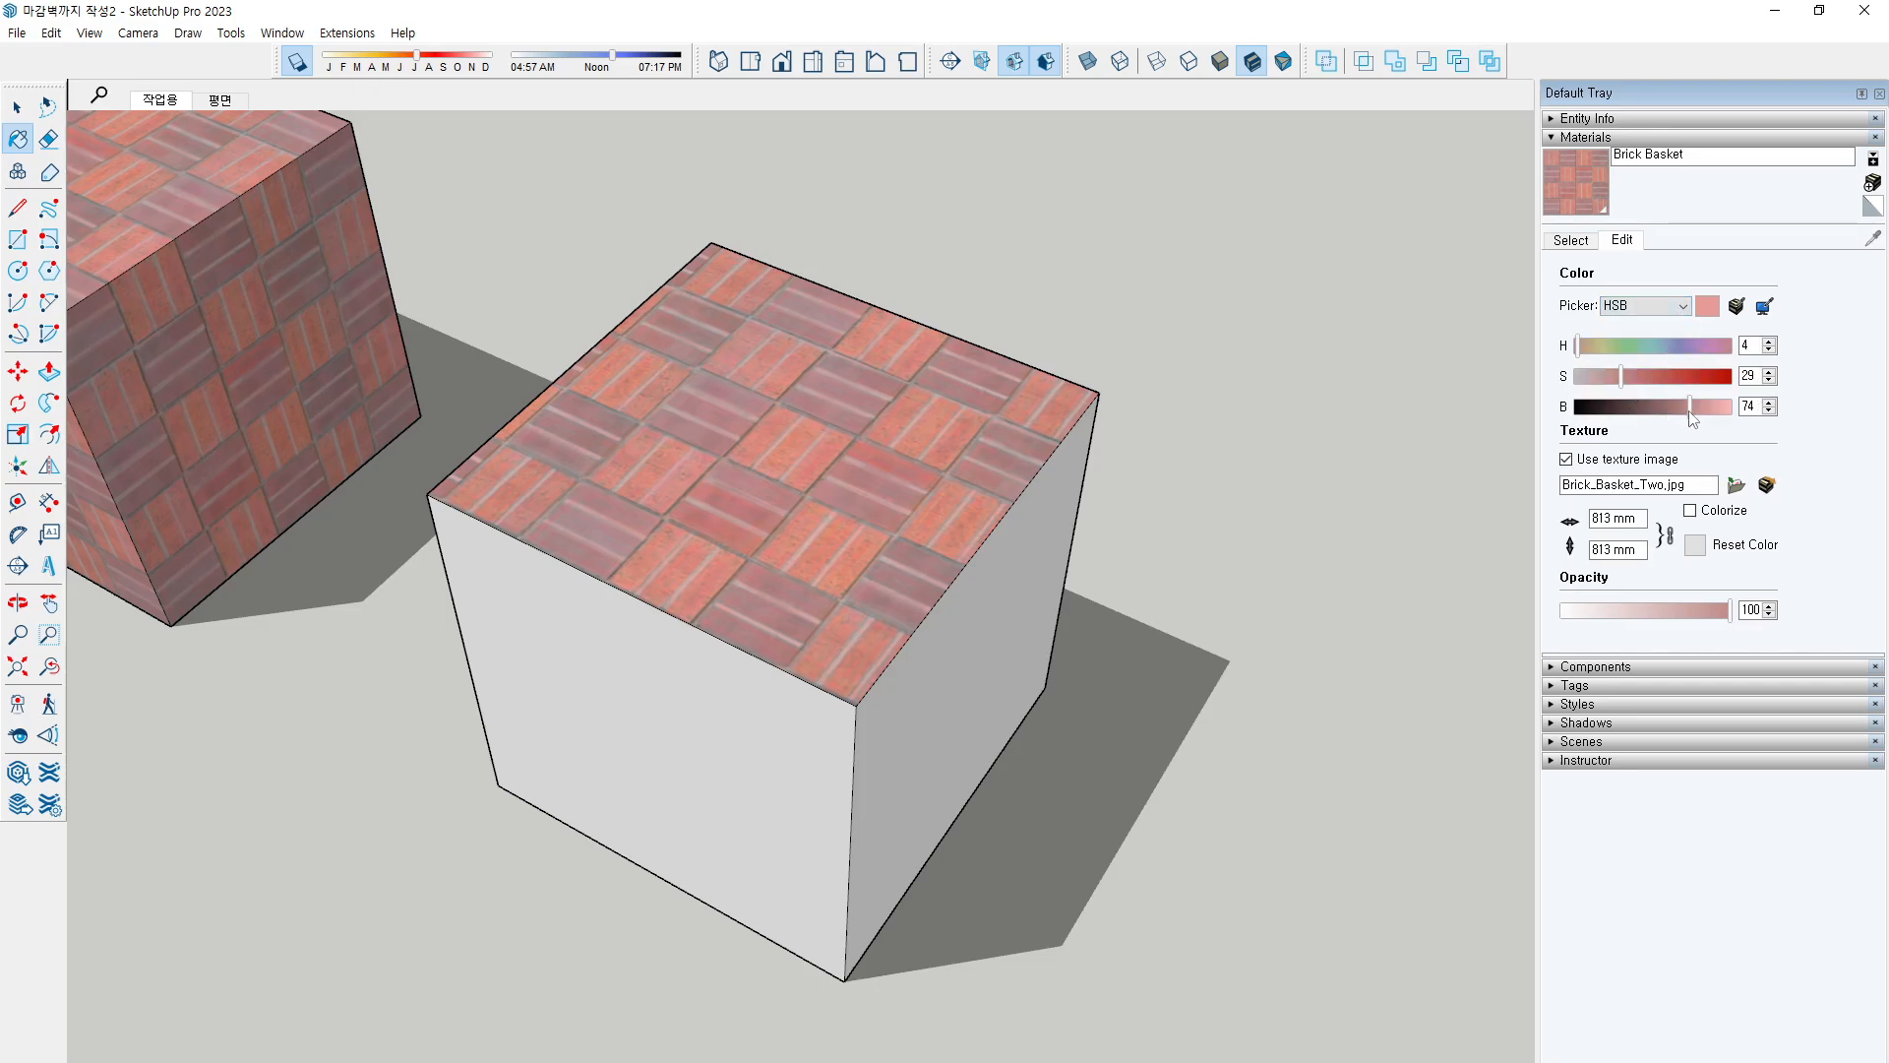
left_click_drag(1692, 407, 1624, 384)
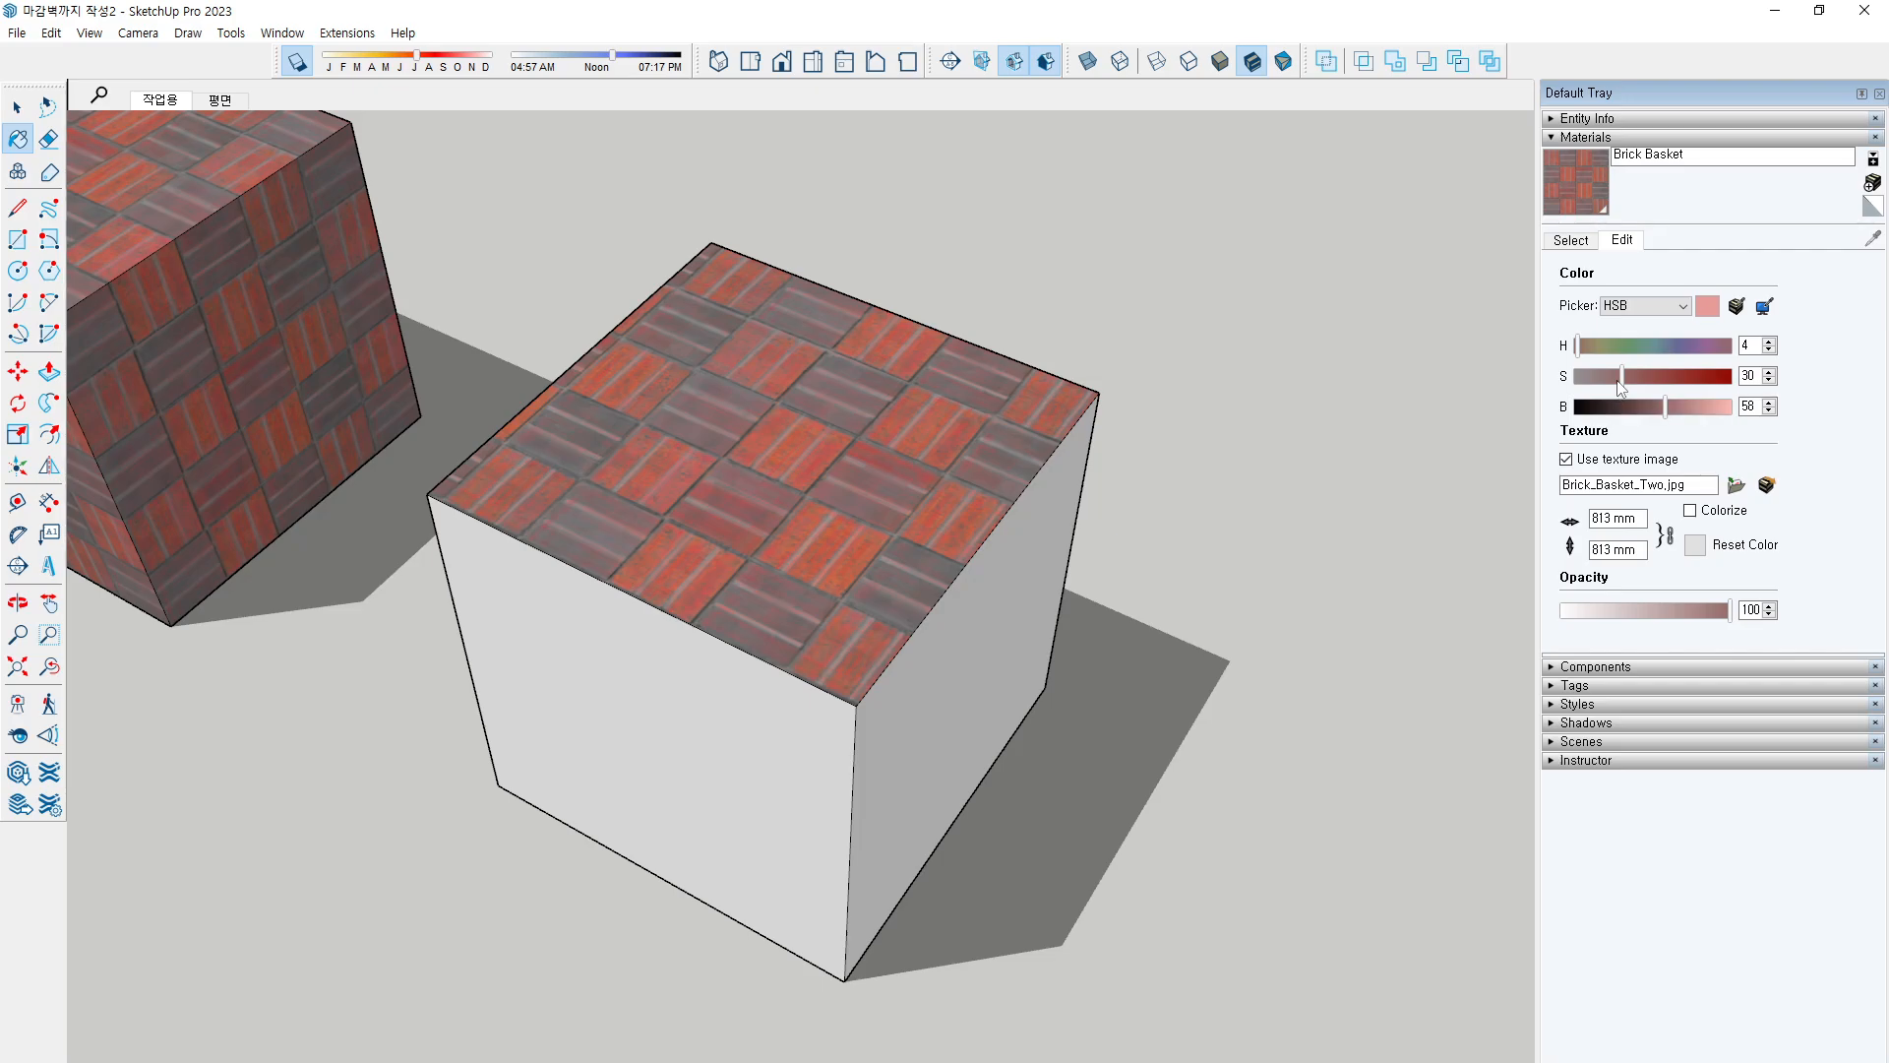
scroll(839, 552, "up", 2)
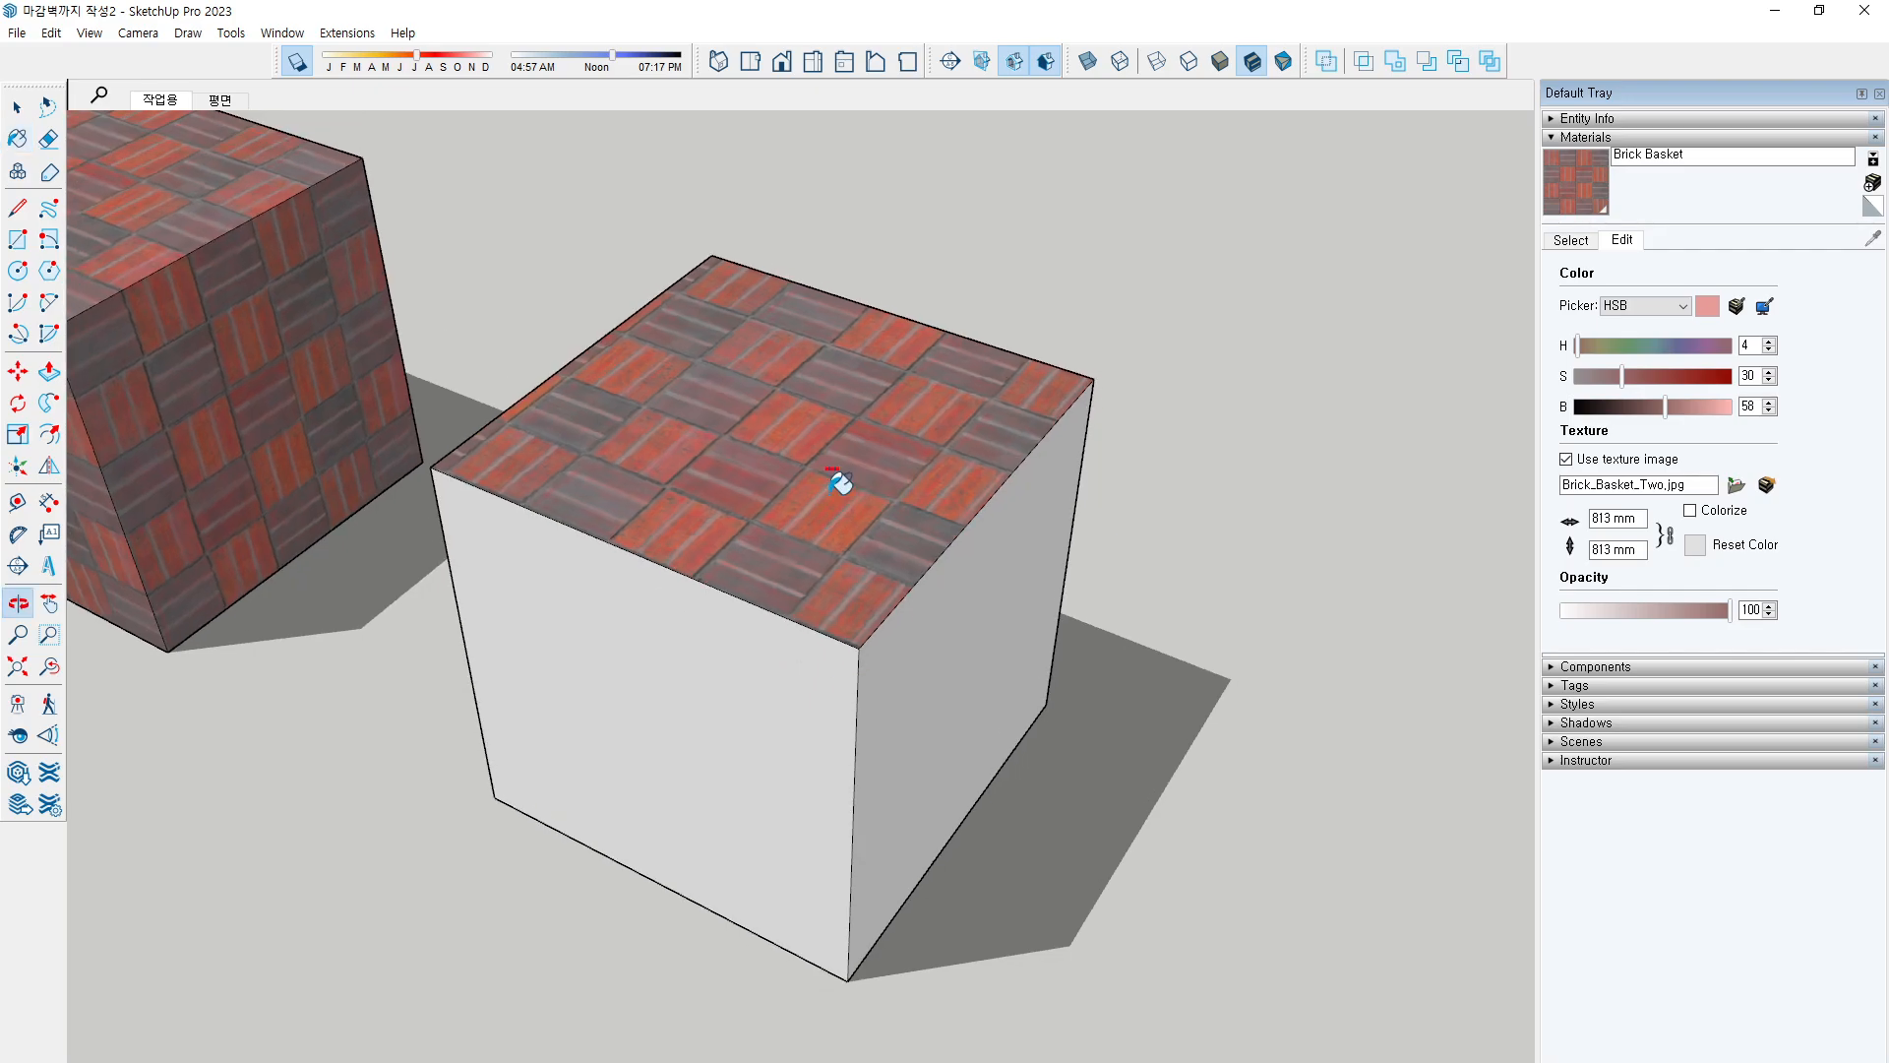
scroll(949, 313, "up", 2)
middle_click_drag(1230, 500, 1146, 561)
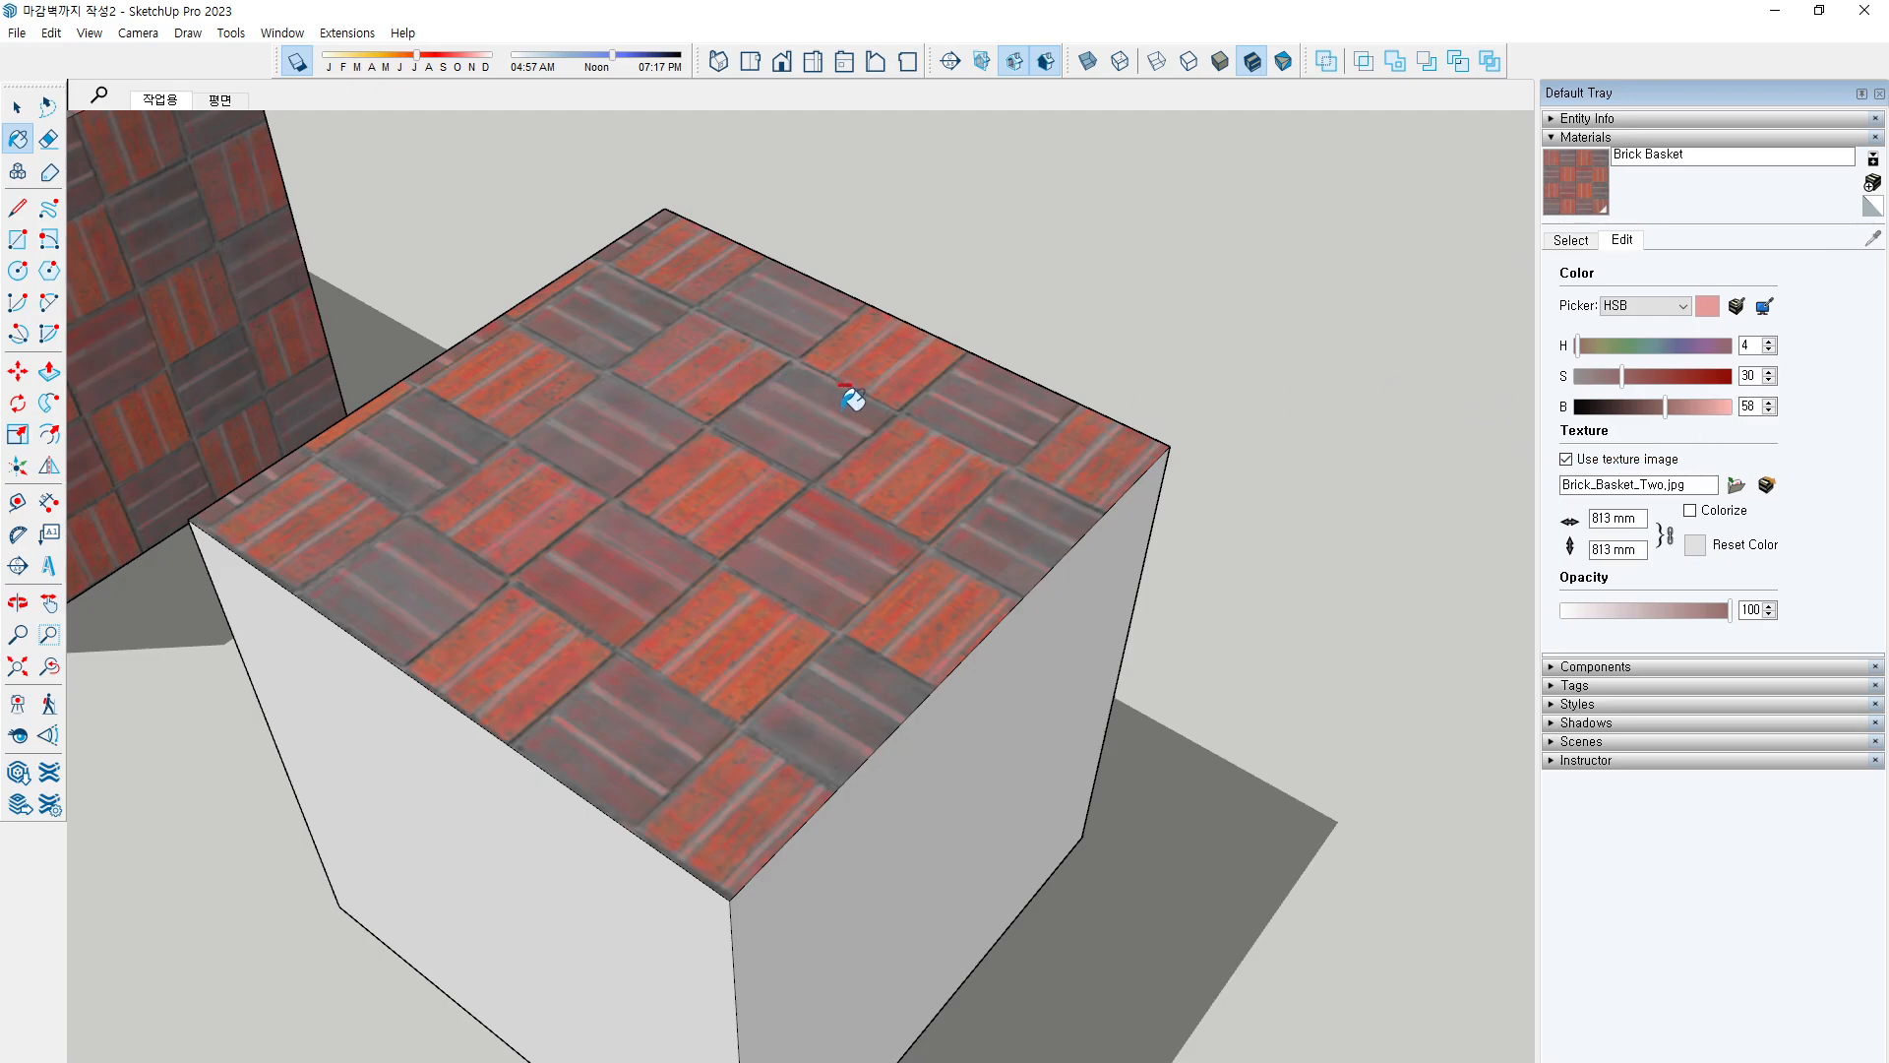
middle_click_drag(856, 396, 1481, 434)
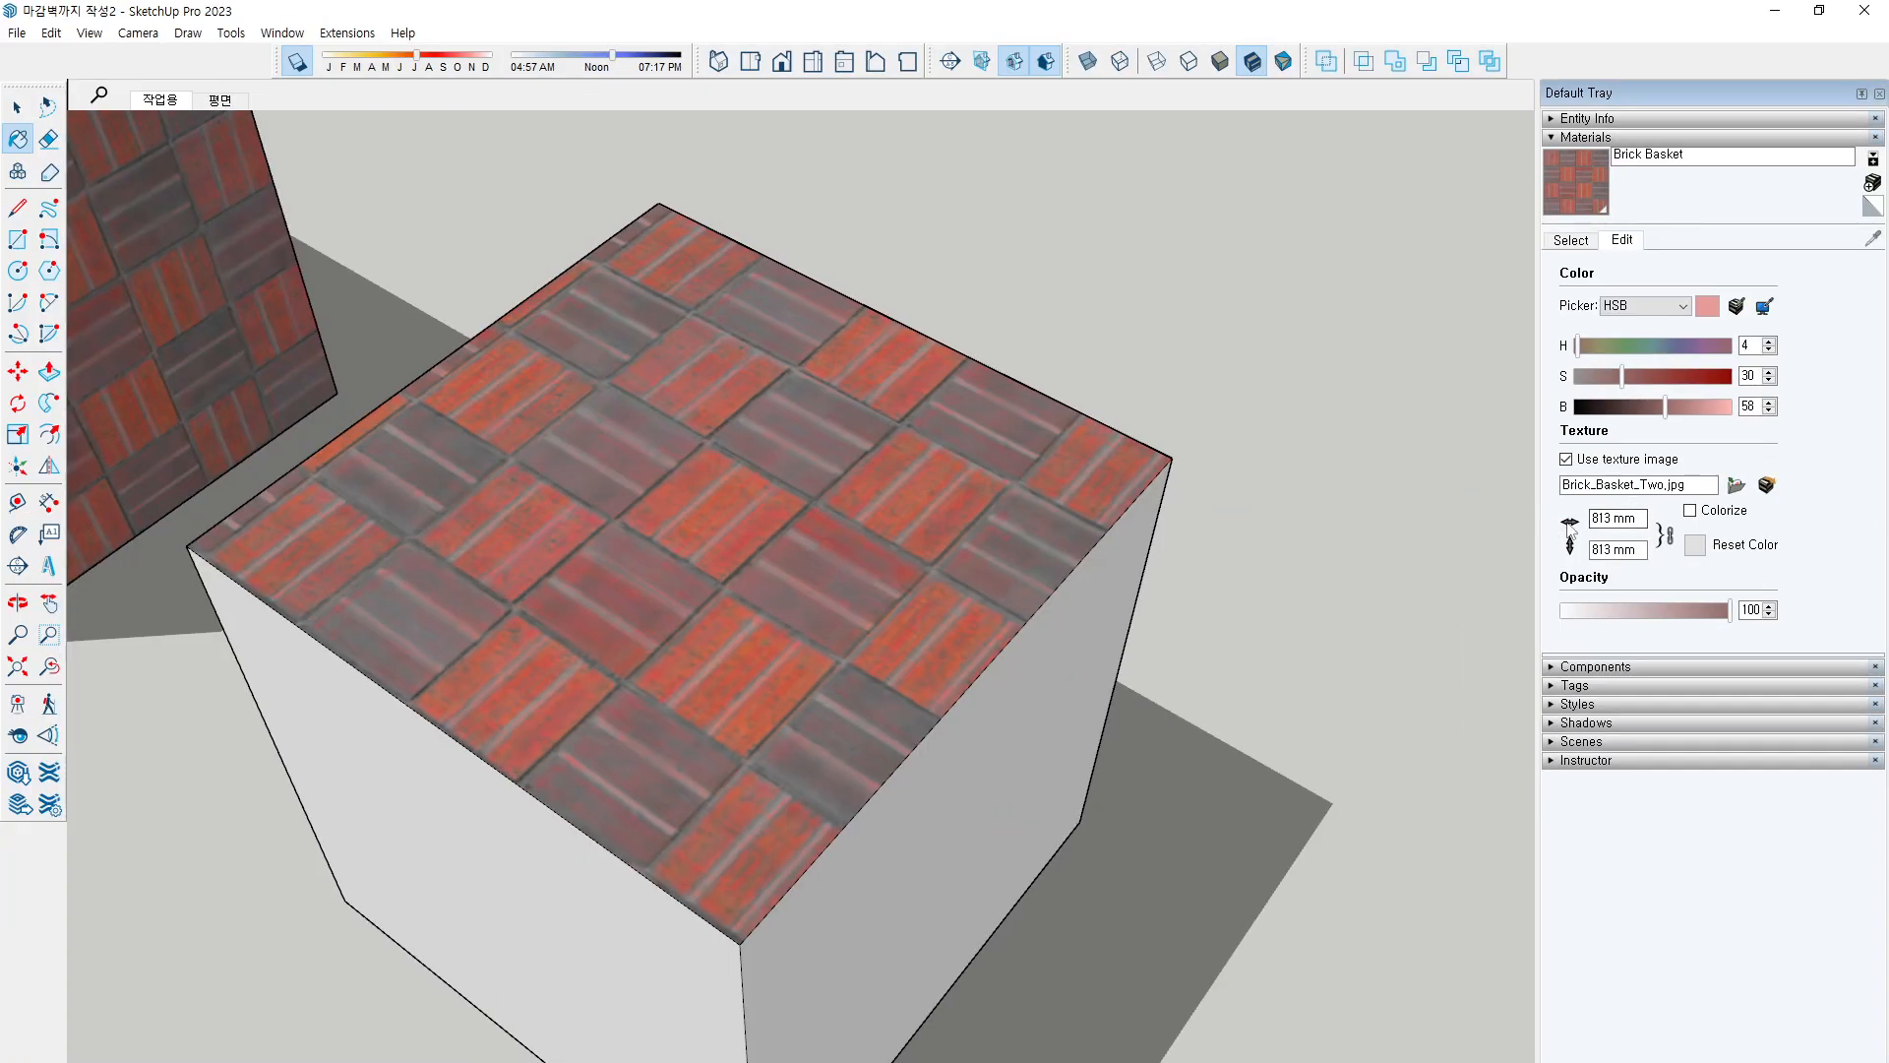
Unlock the brick texture's aspect ratio and set only its width to 400 mm
left_click(1568, 526)
left_click(1572, 527)
left_click(1665, 534)
double_click(1633, 519)
triple_click(1605, 519)
type("400")
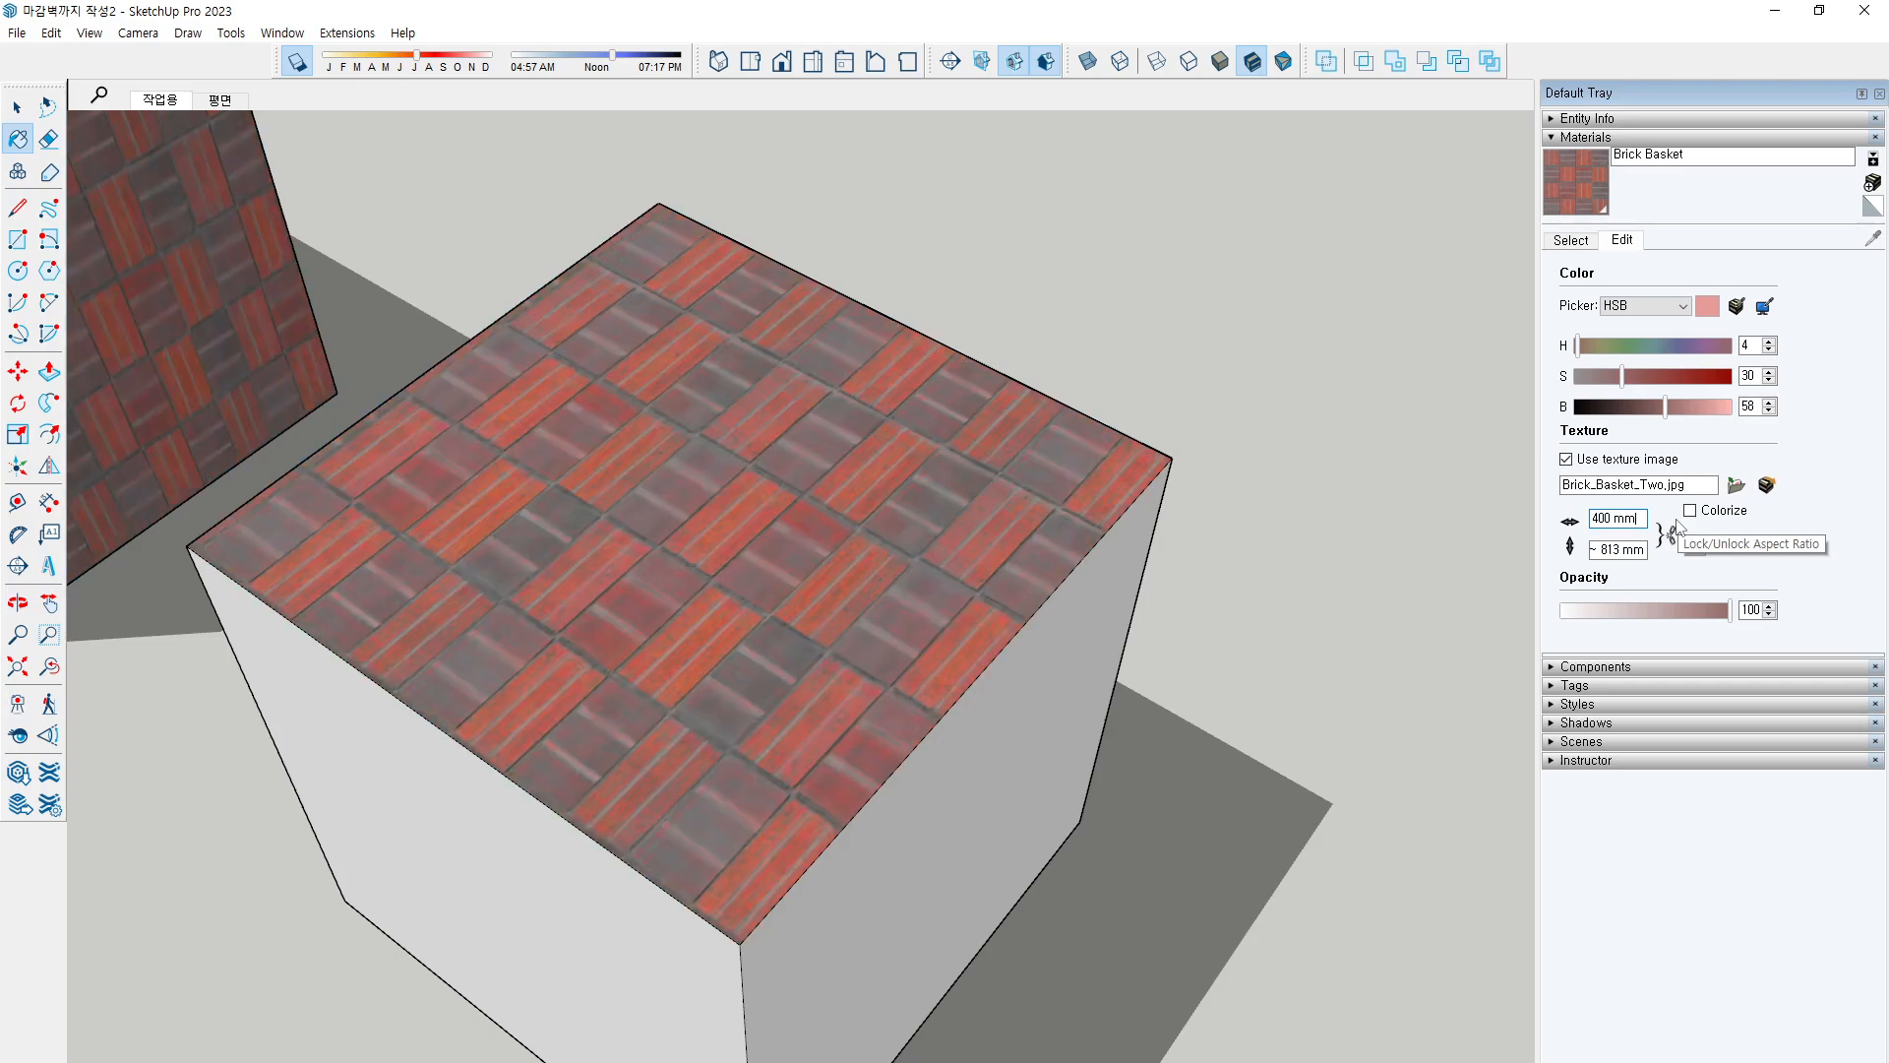
Set the brick texture's height to 400 mm, and undo the texture size changes
double_click(1609, 550)
type("400")
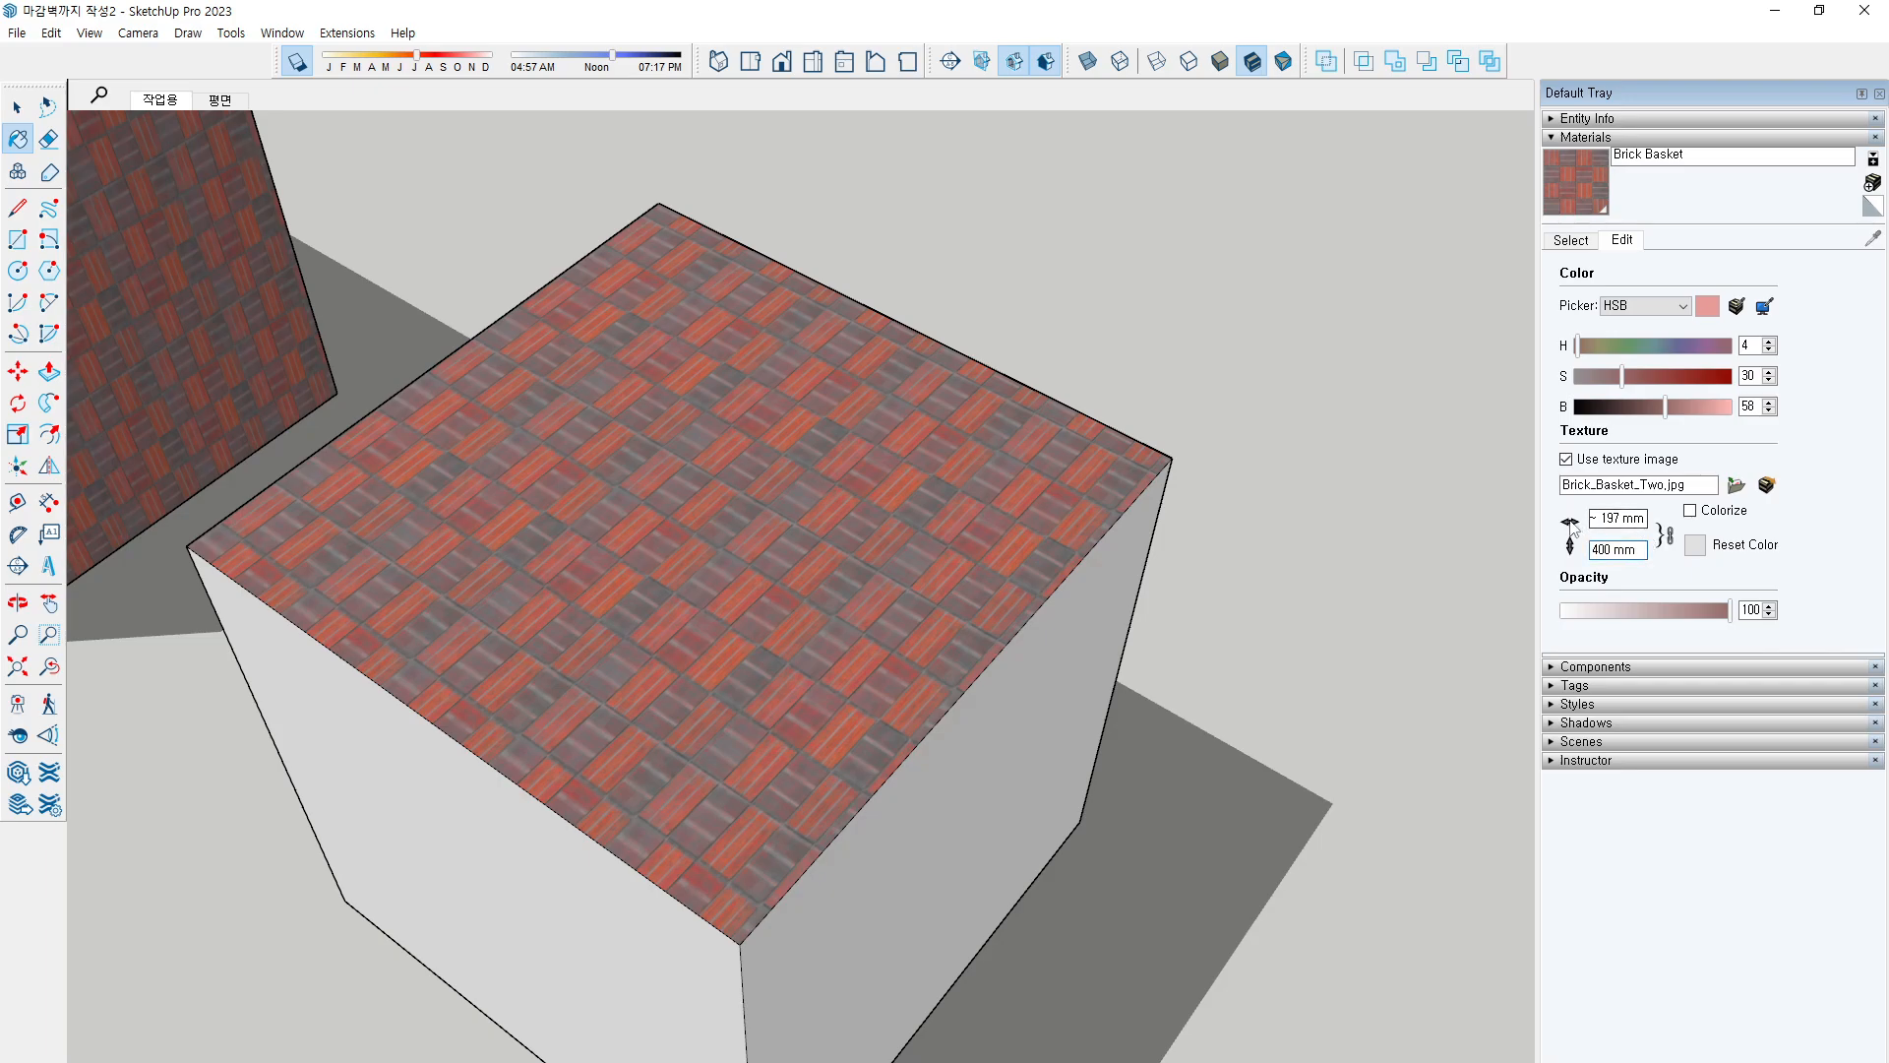
key("ctrl+z")
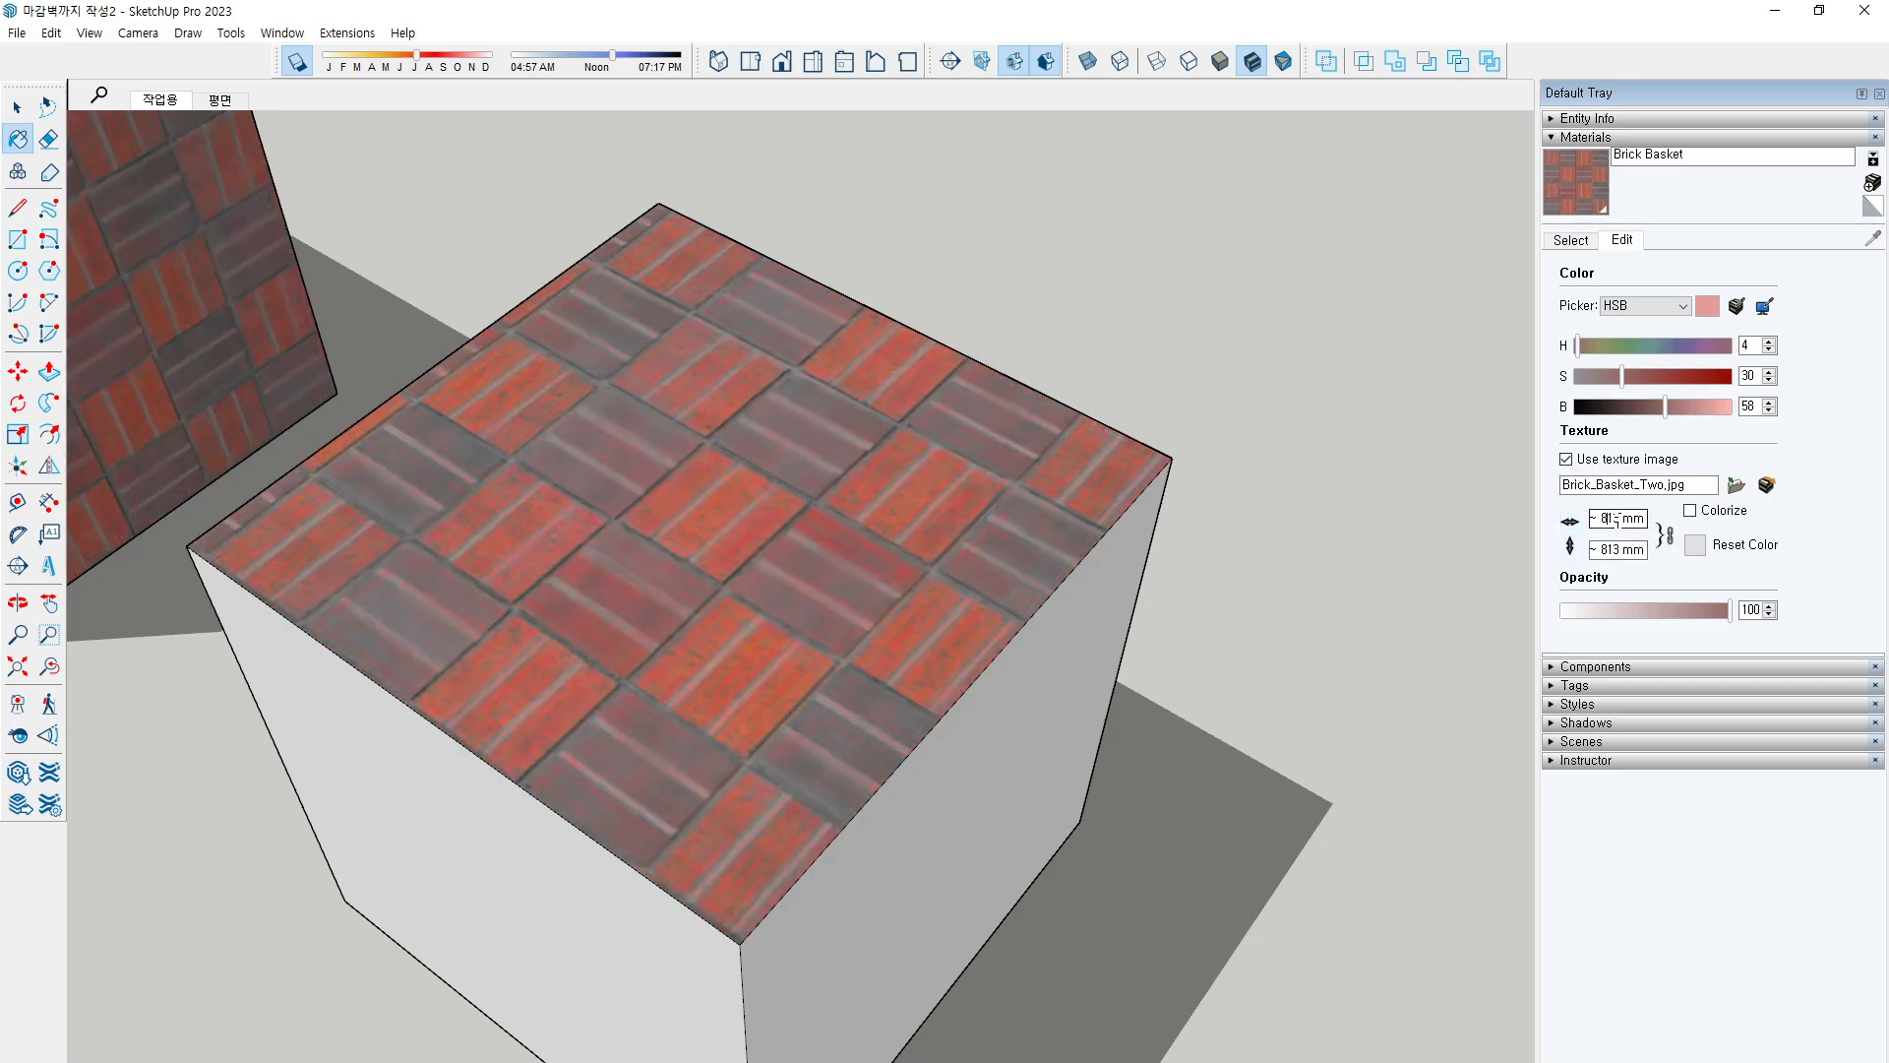
Resize the brick texture proportionally to 400 mm by 400 mm
left_click(1614, 519)
double_click(1611, 518)
type("400")
key("Return")
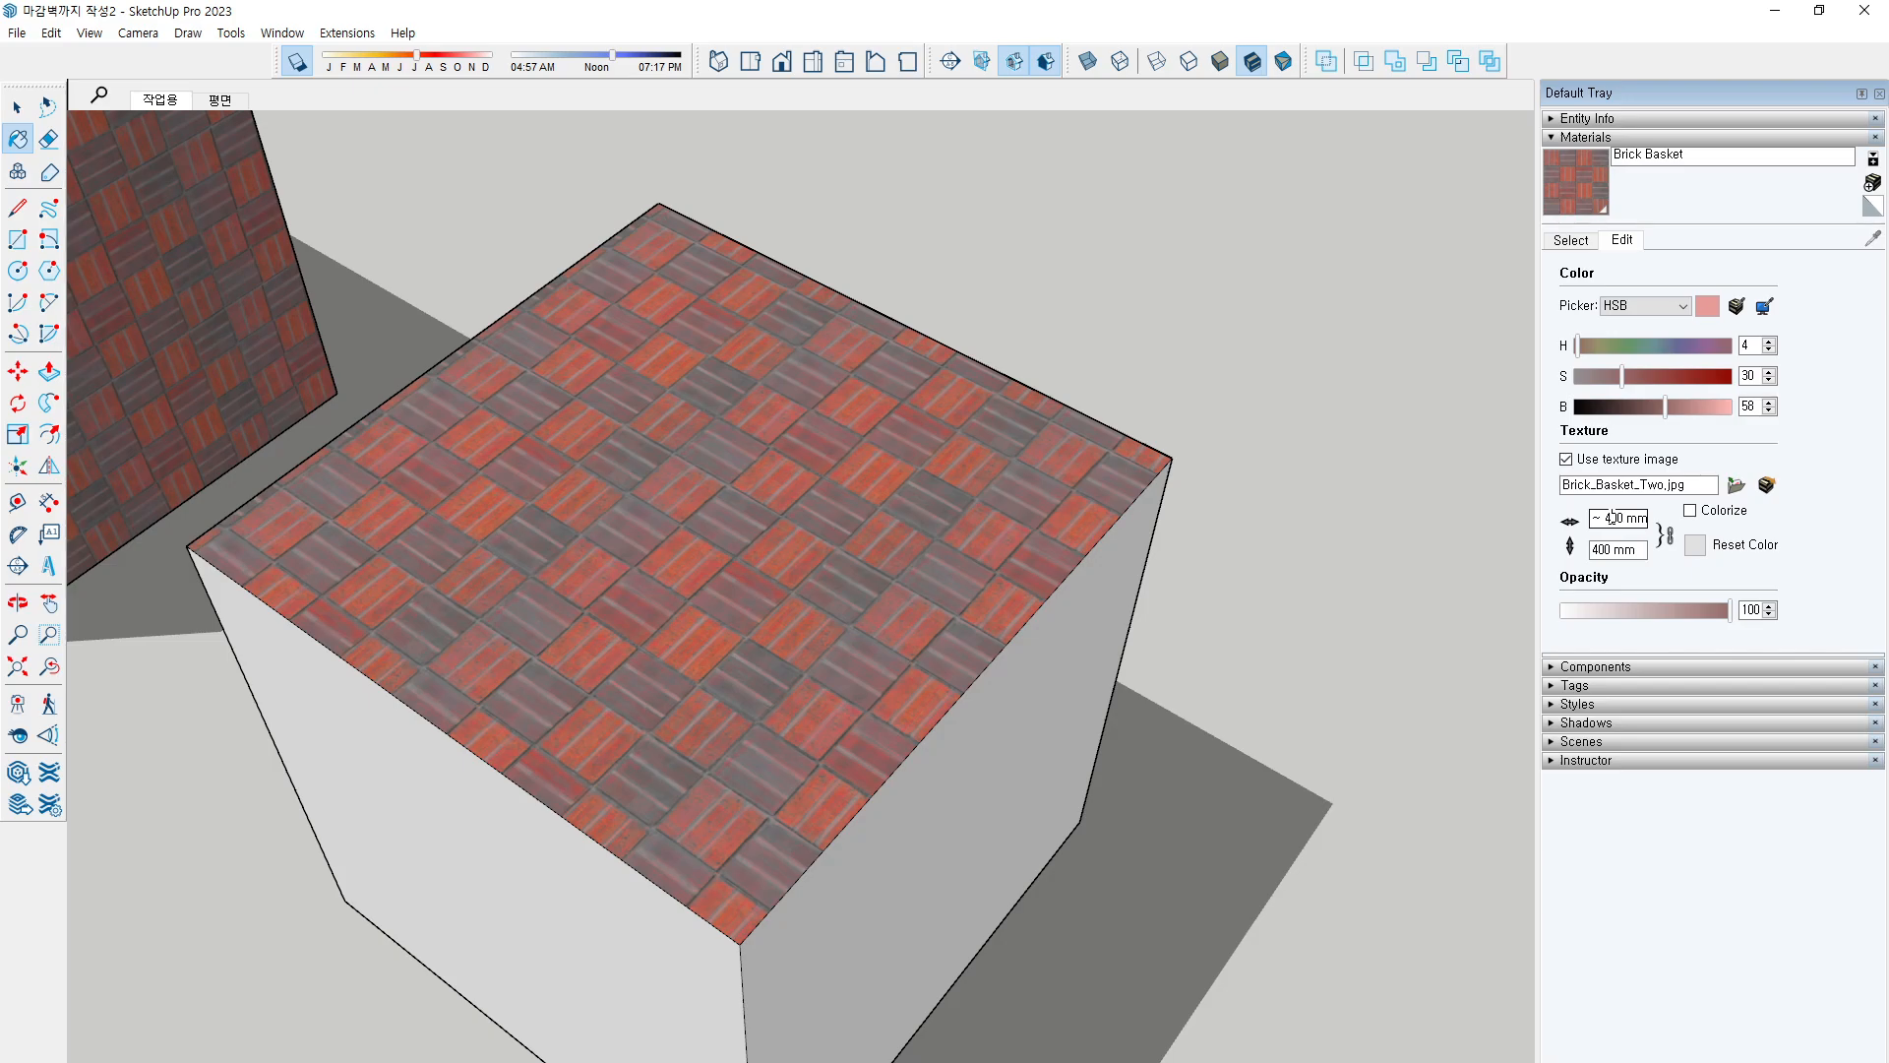
Enlarge the brick texture proportionally to 1200 mm by 1200 mm
left_click(1664, 534)
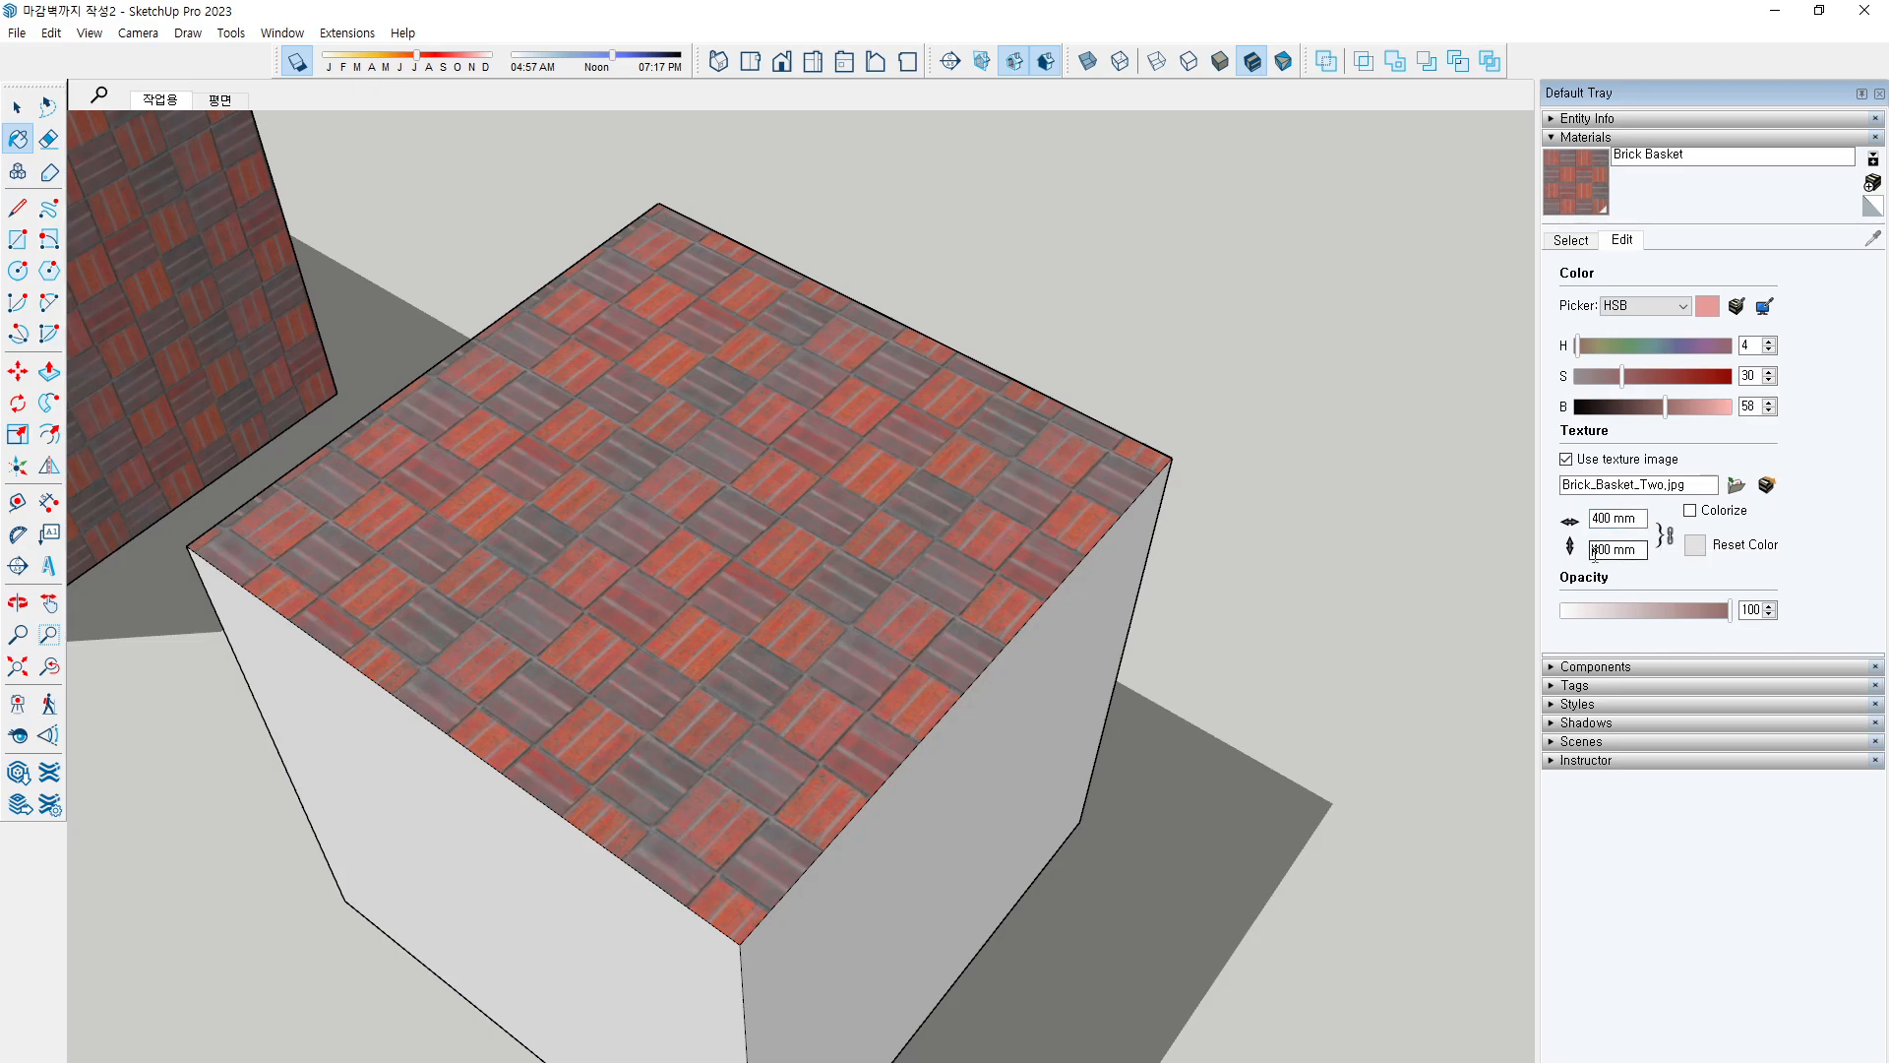
type("1200")
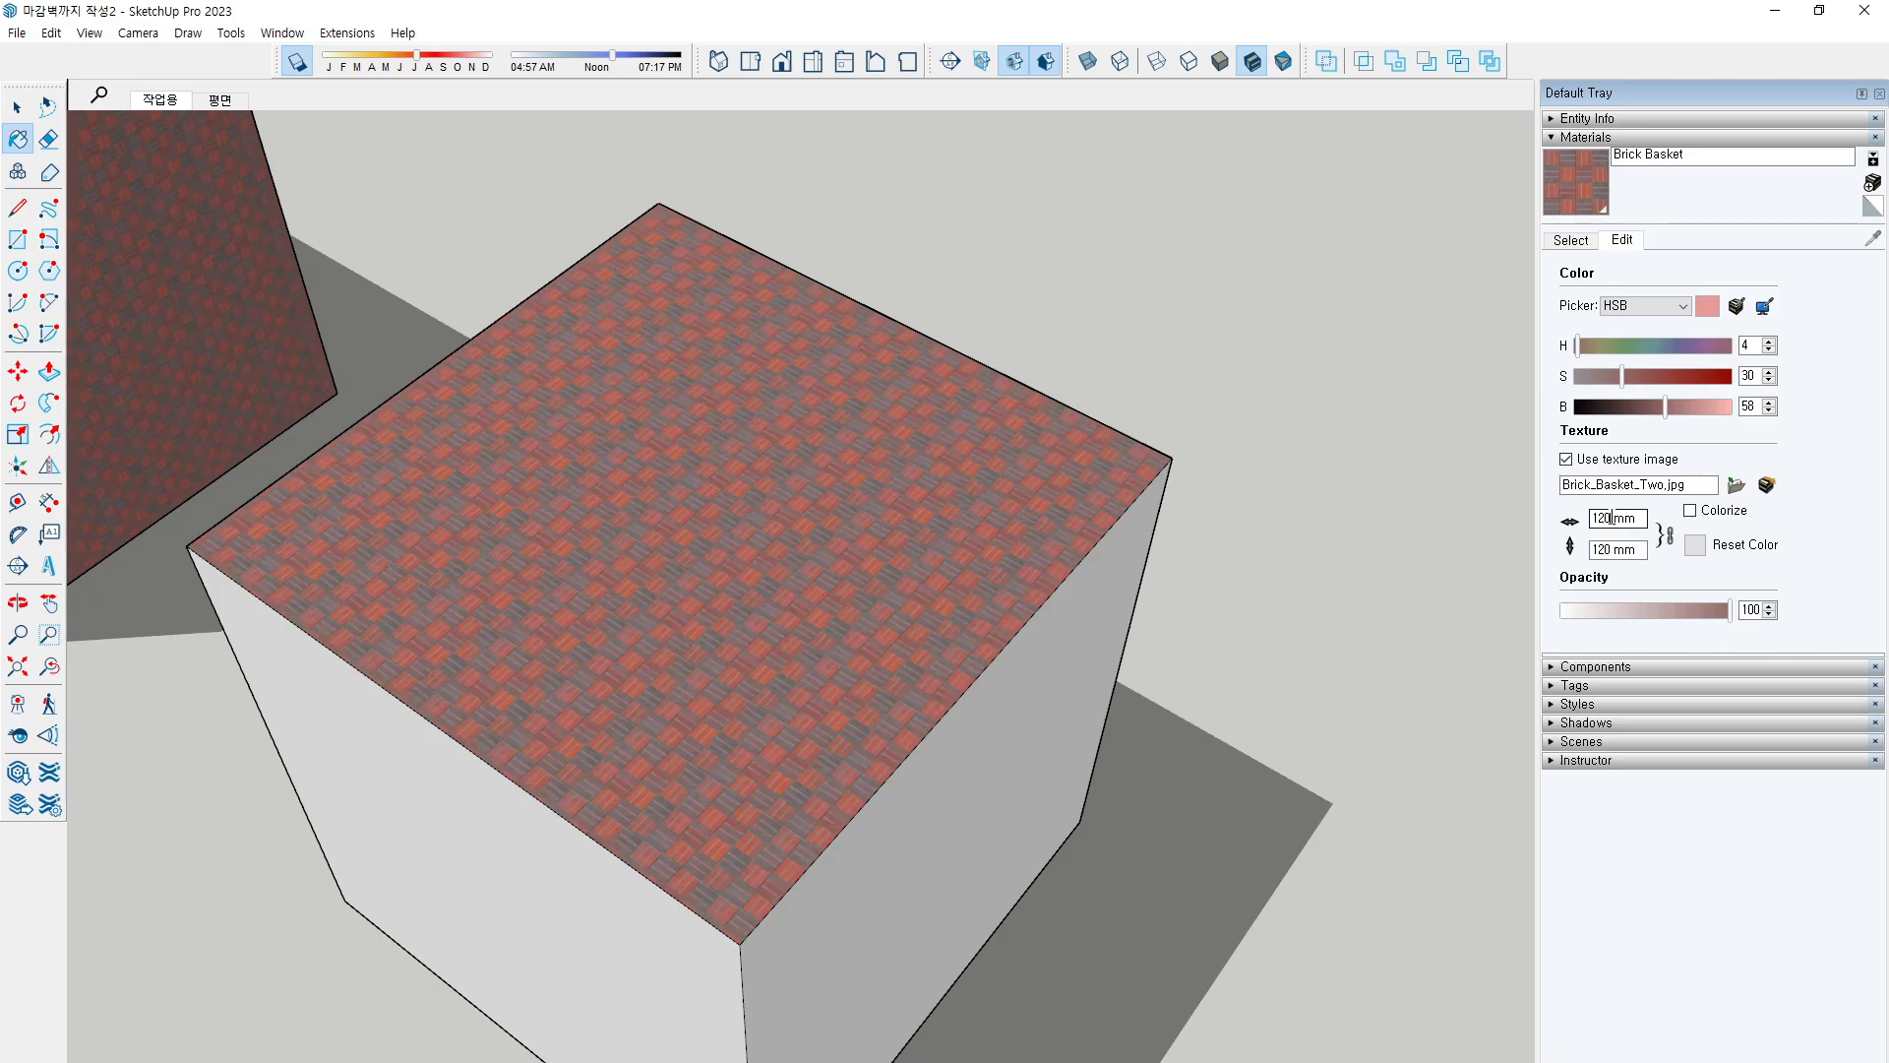
key("Return")
middle_click_drag(1194, 467, 1201, 476)
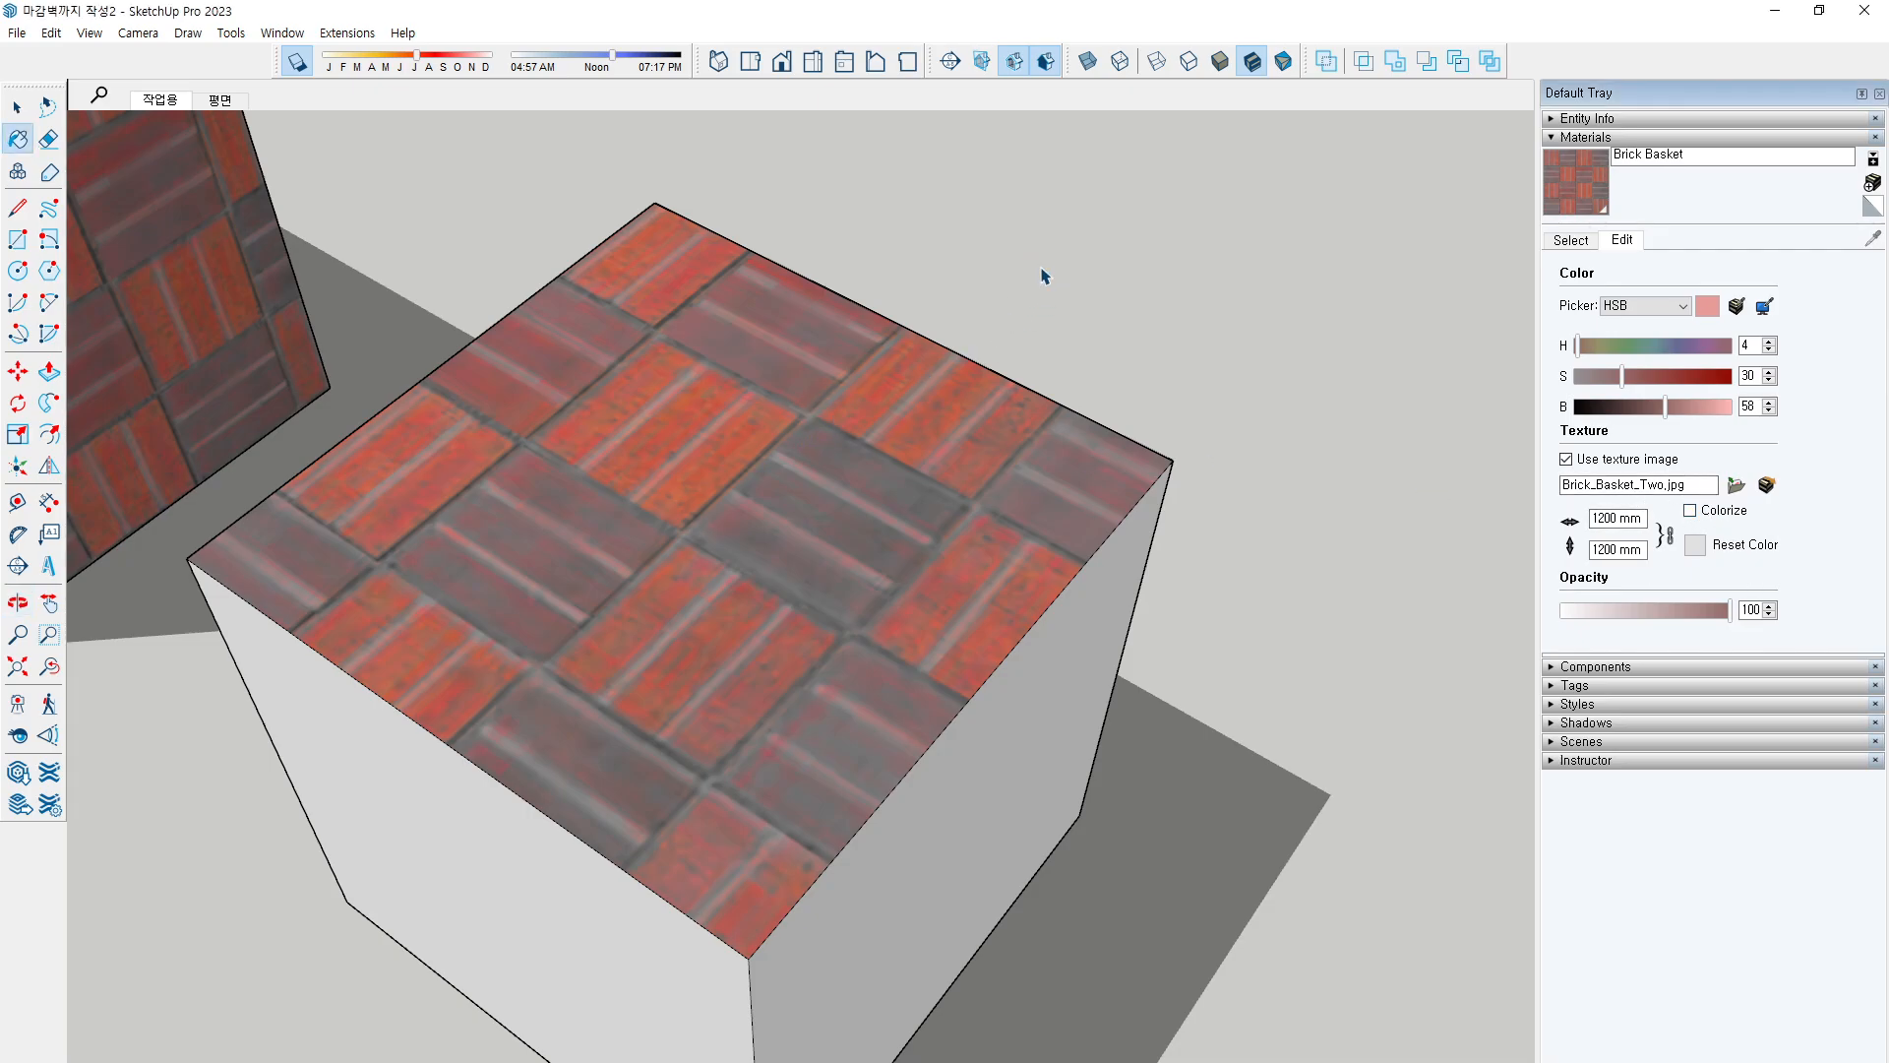
Open the Brick Basket texture on the cube's top face for position editing
key("space")
left_click(699, 459)
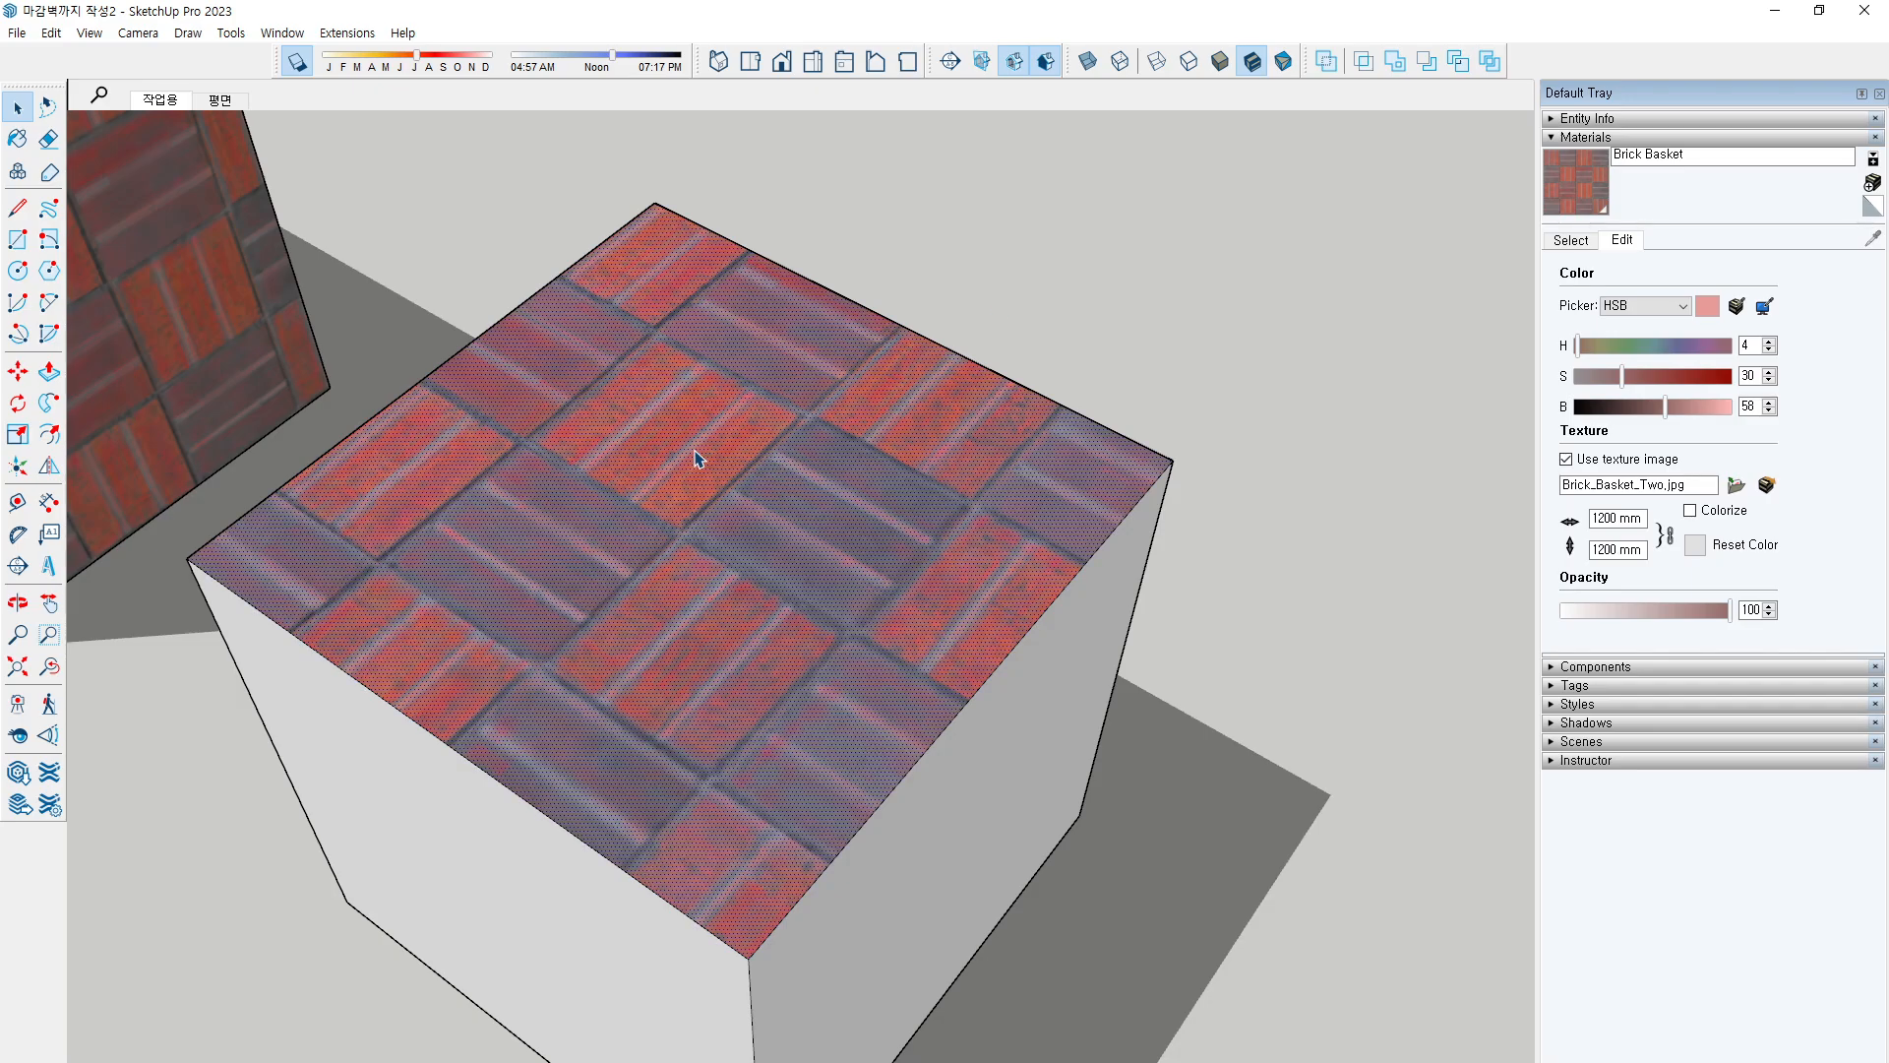
right_click(695, 455)
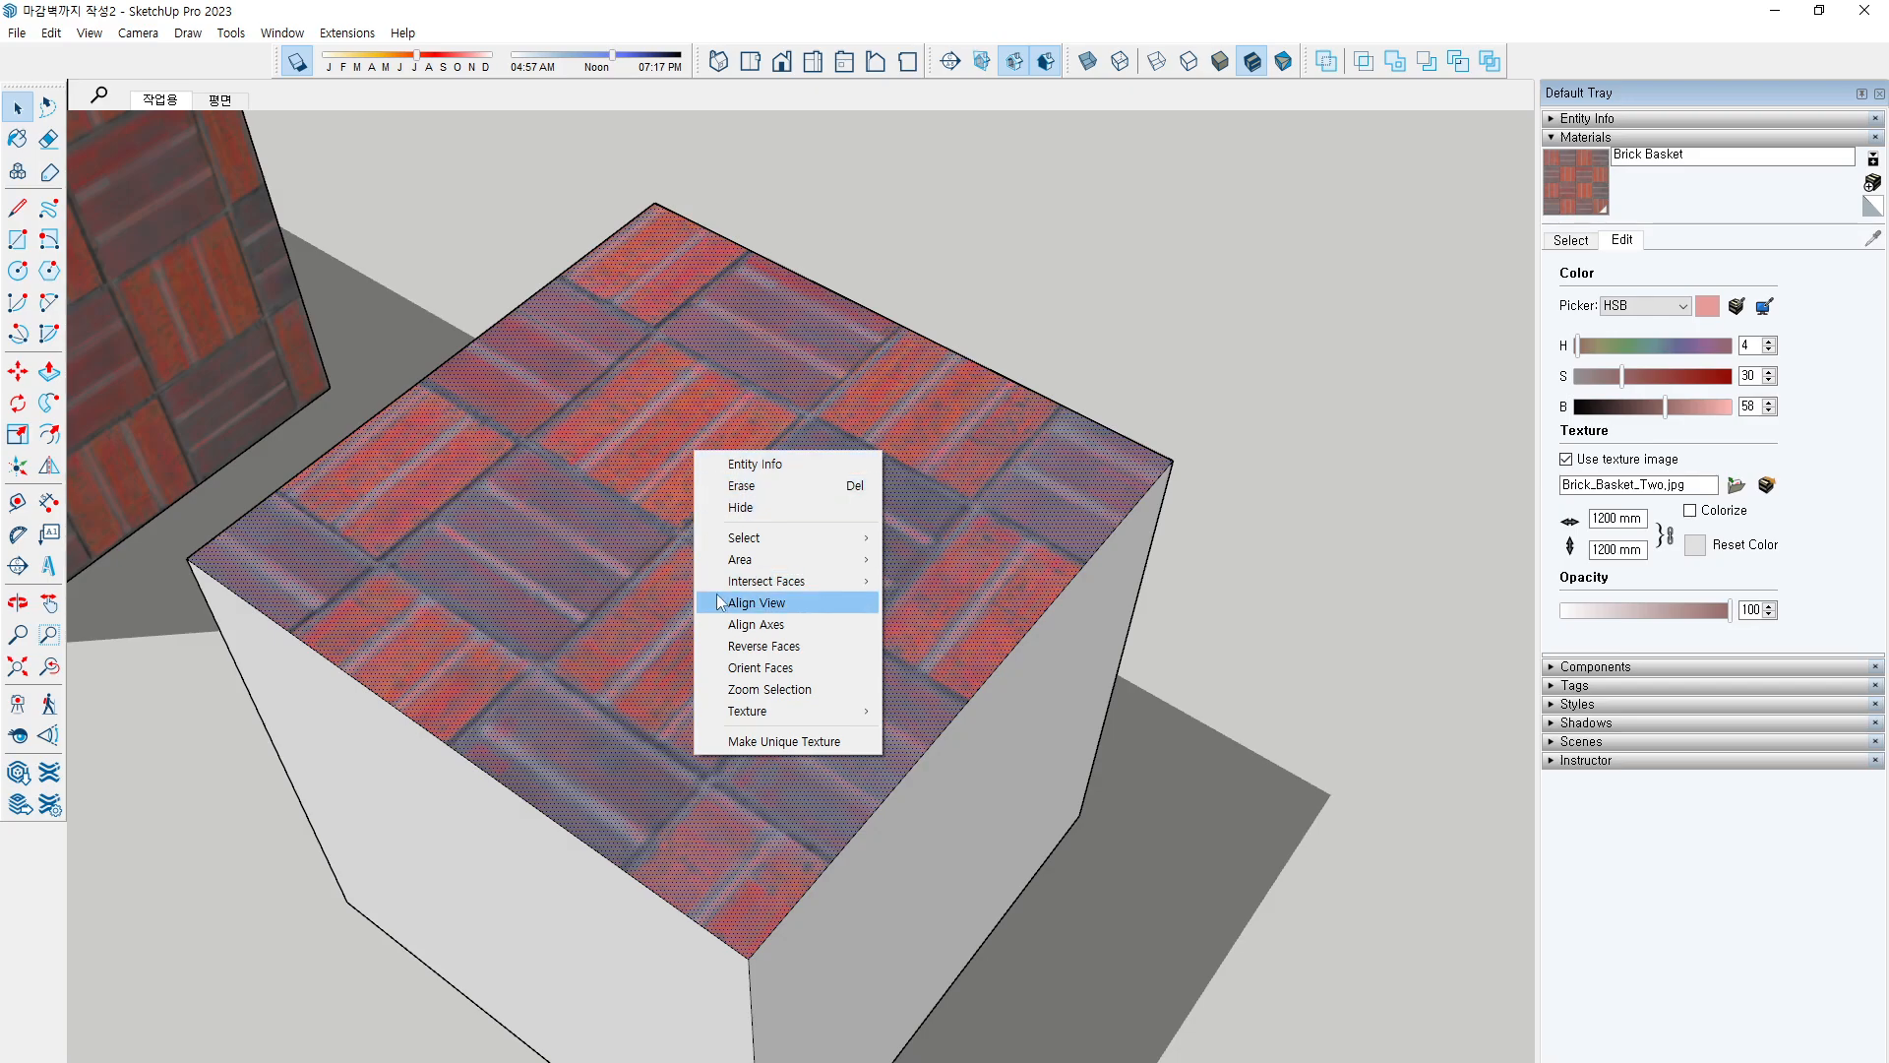
mouse_move(788, 714)
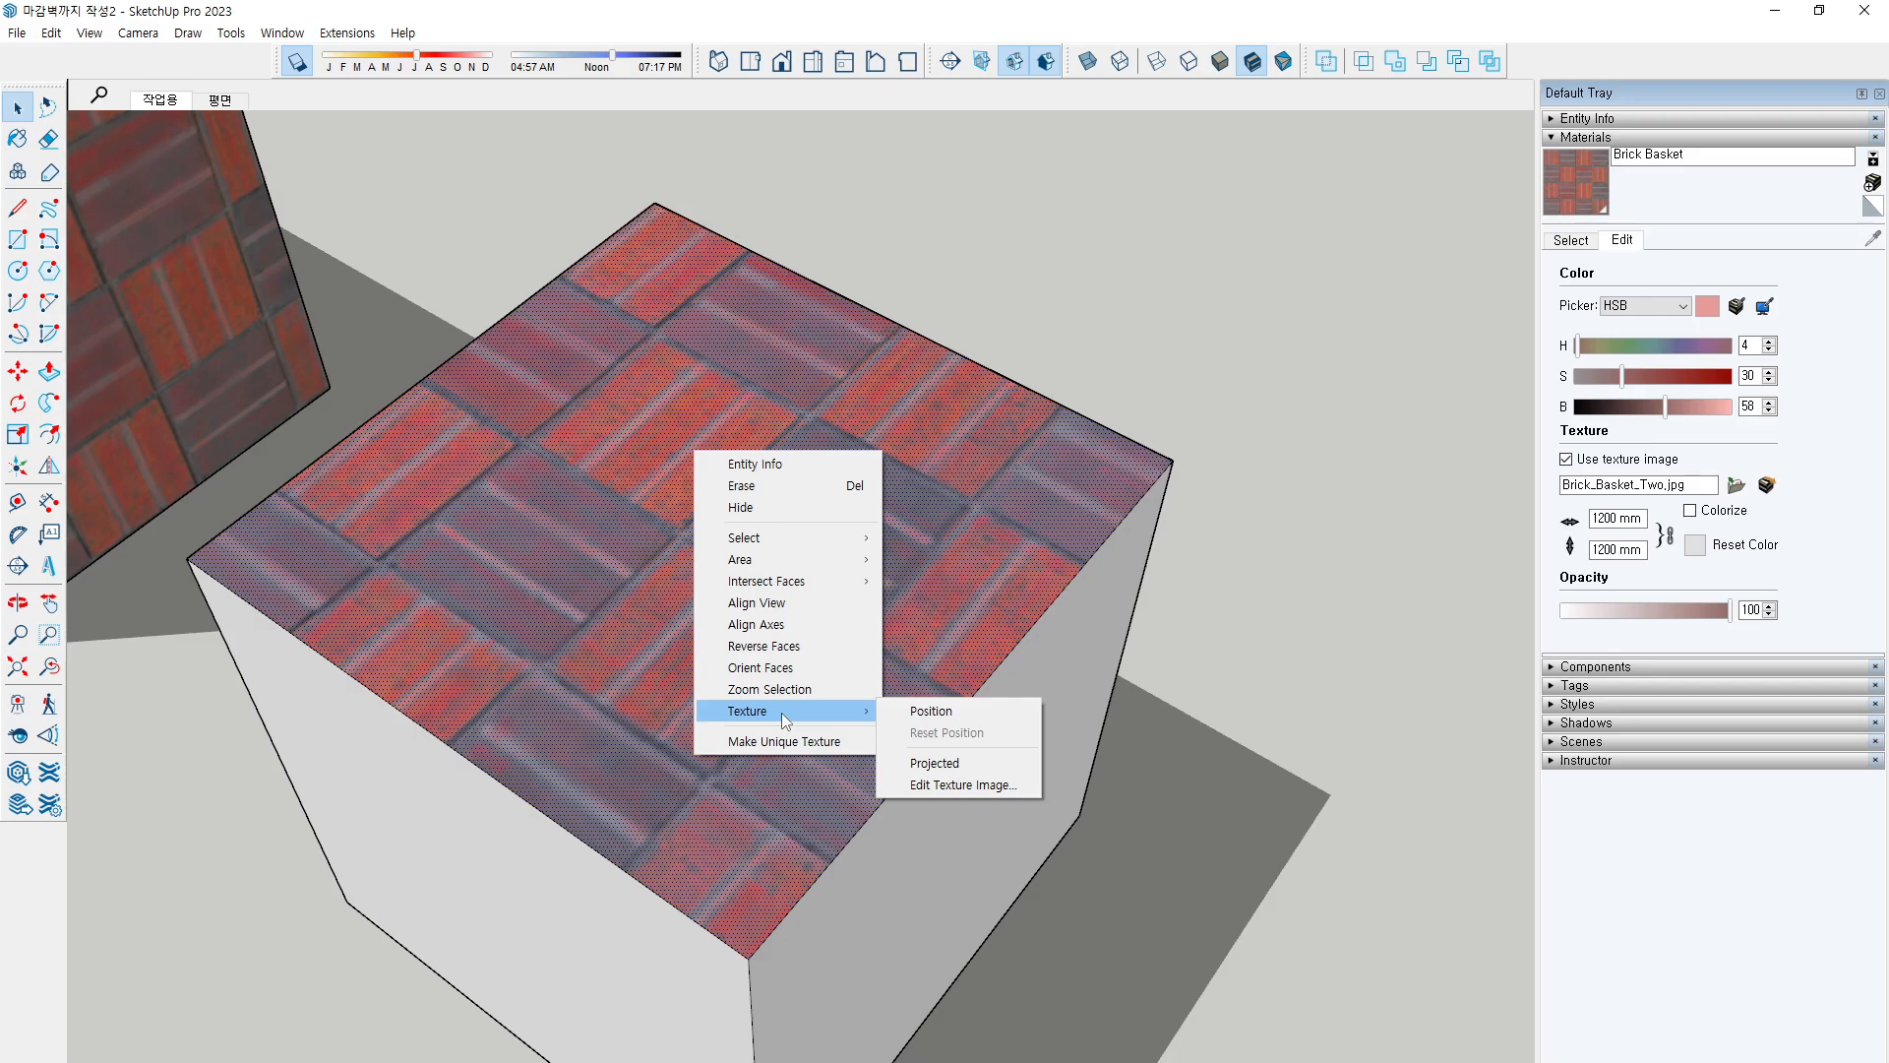
left_click(924, 712)
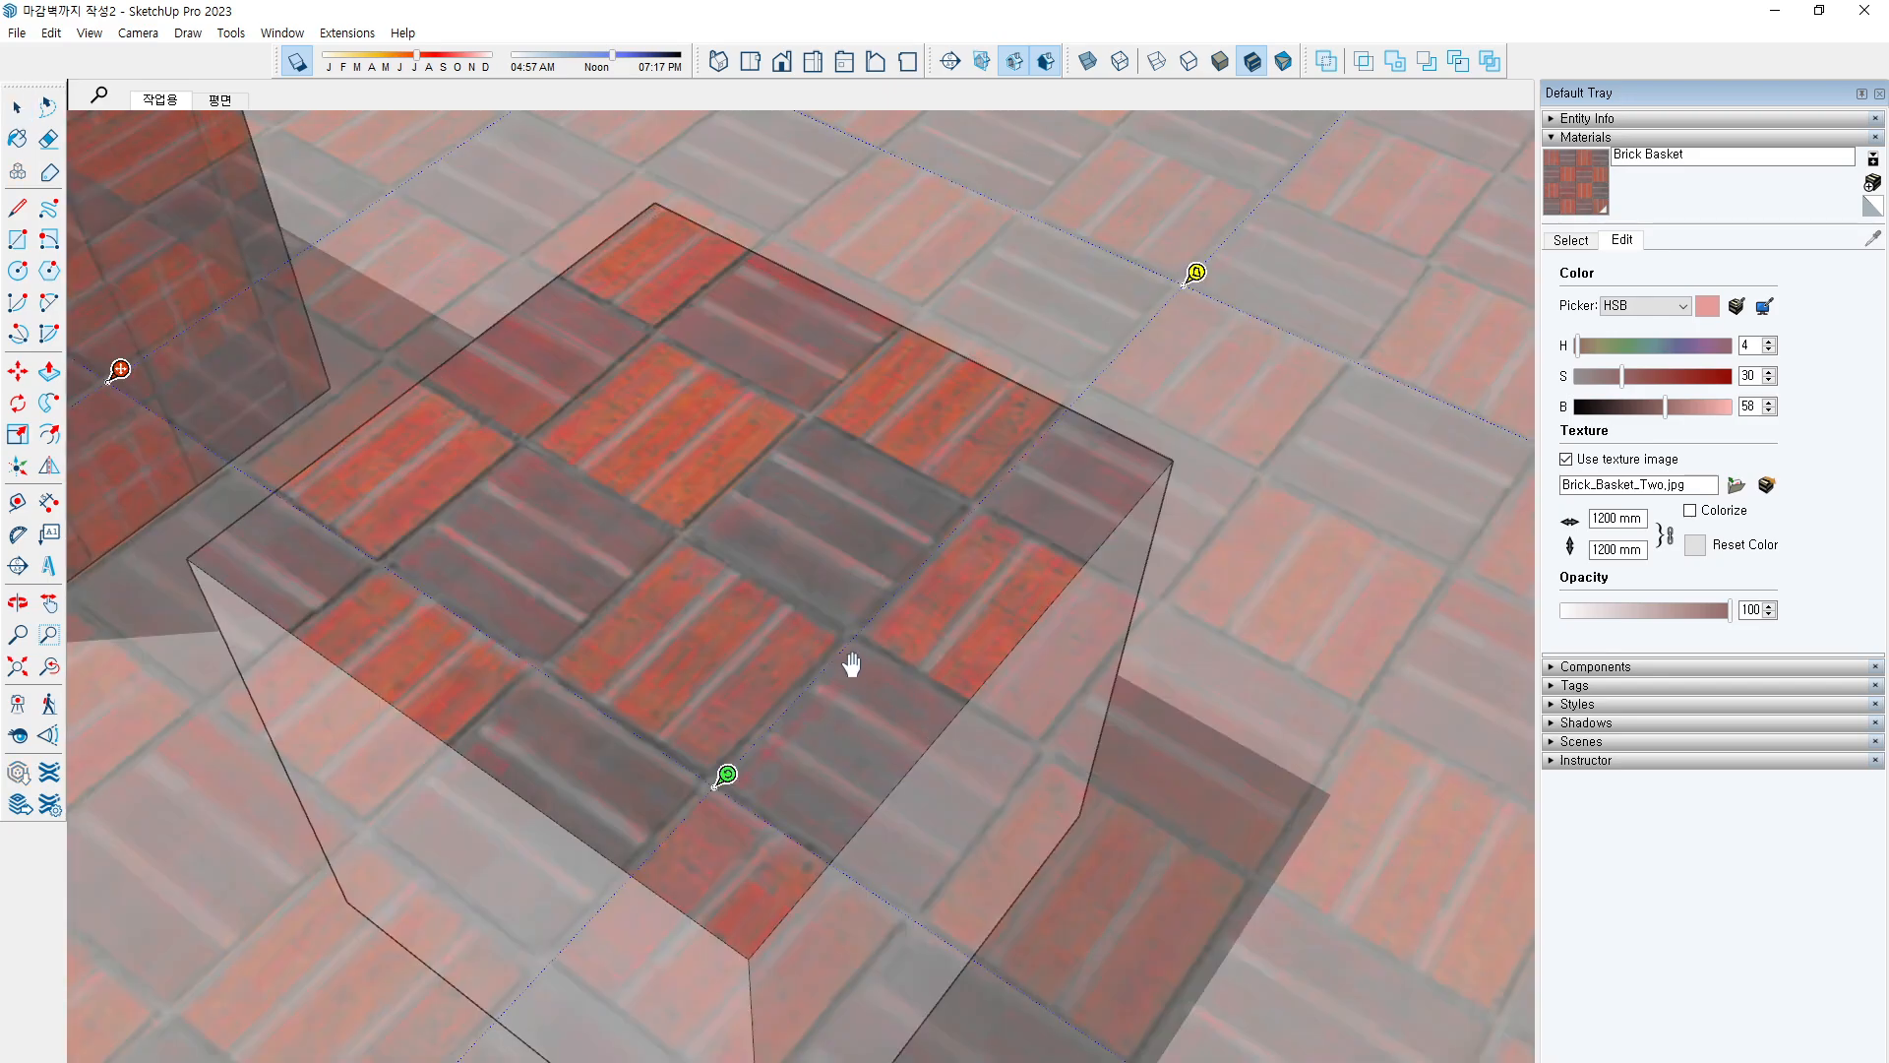
scroll(875, 531, "down", 3)
middle_click_drag(874, 531, 1033, 688)
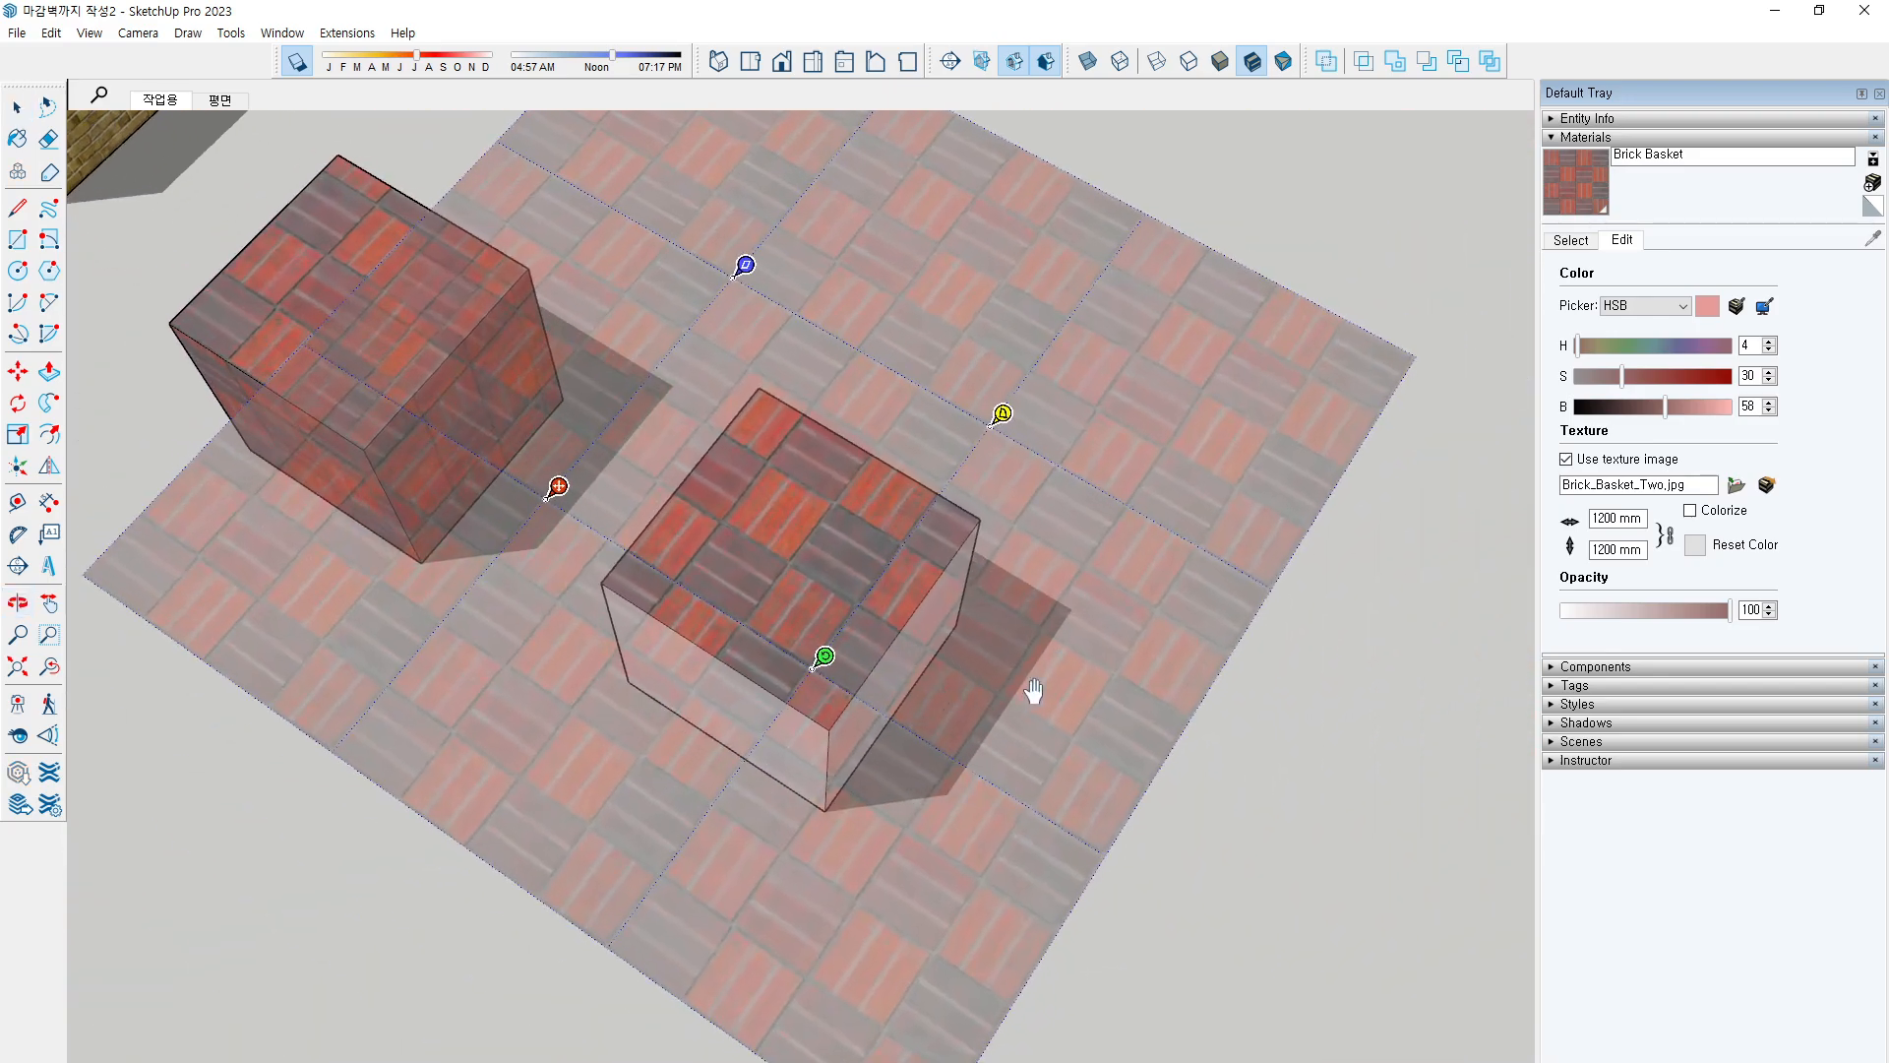
mouse_move(739, 278)
left_mouse_down()
mouse_move(551, 582)
mouse_move(1077, 522)
mouse_move(762, 290)
left_mouse_up()
left_click_drag(594, 473, 573, 528)
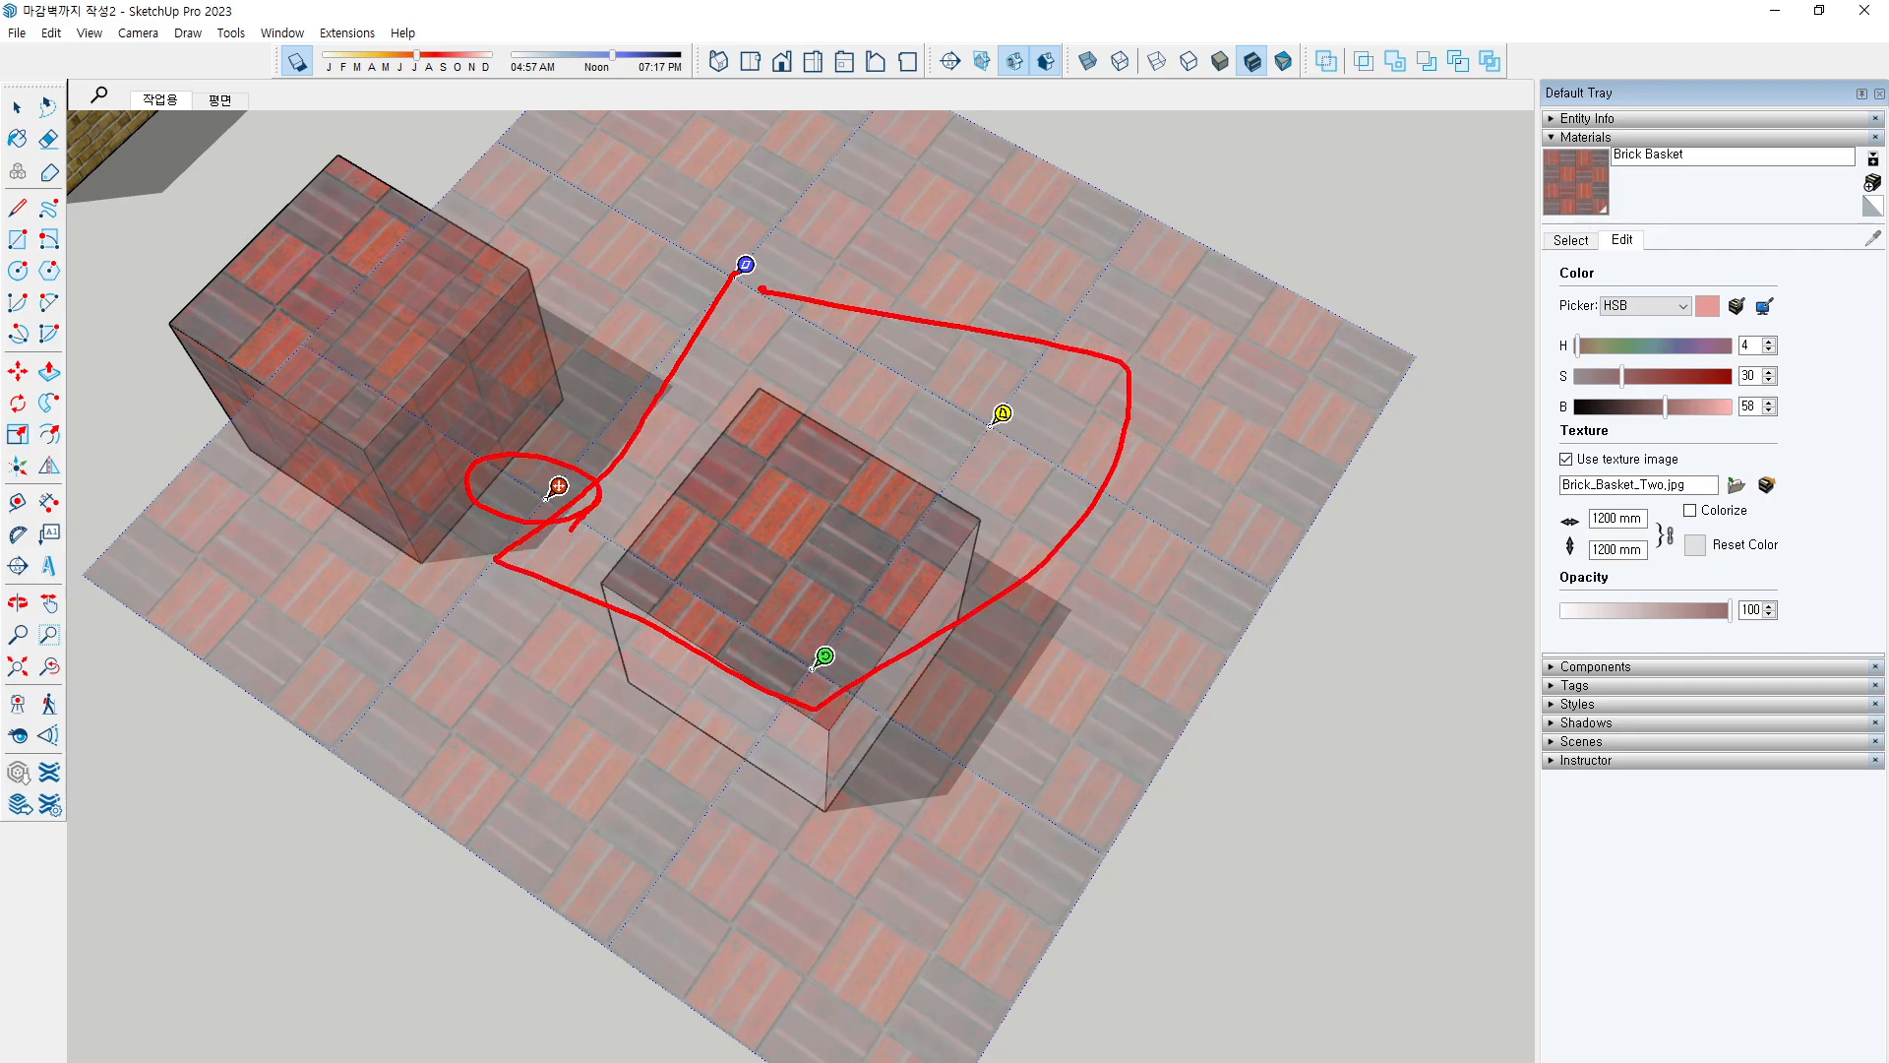
left_click_drag(831, 725, 858, 669)
left_click_drag(1028, 451, 1031, 425)
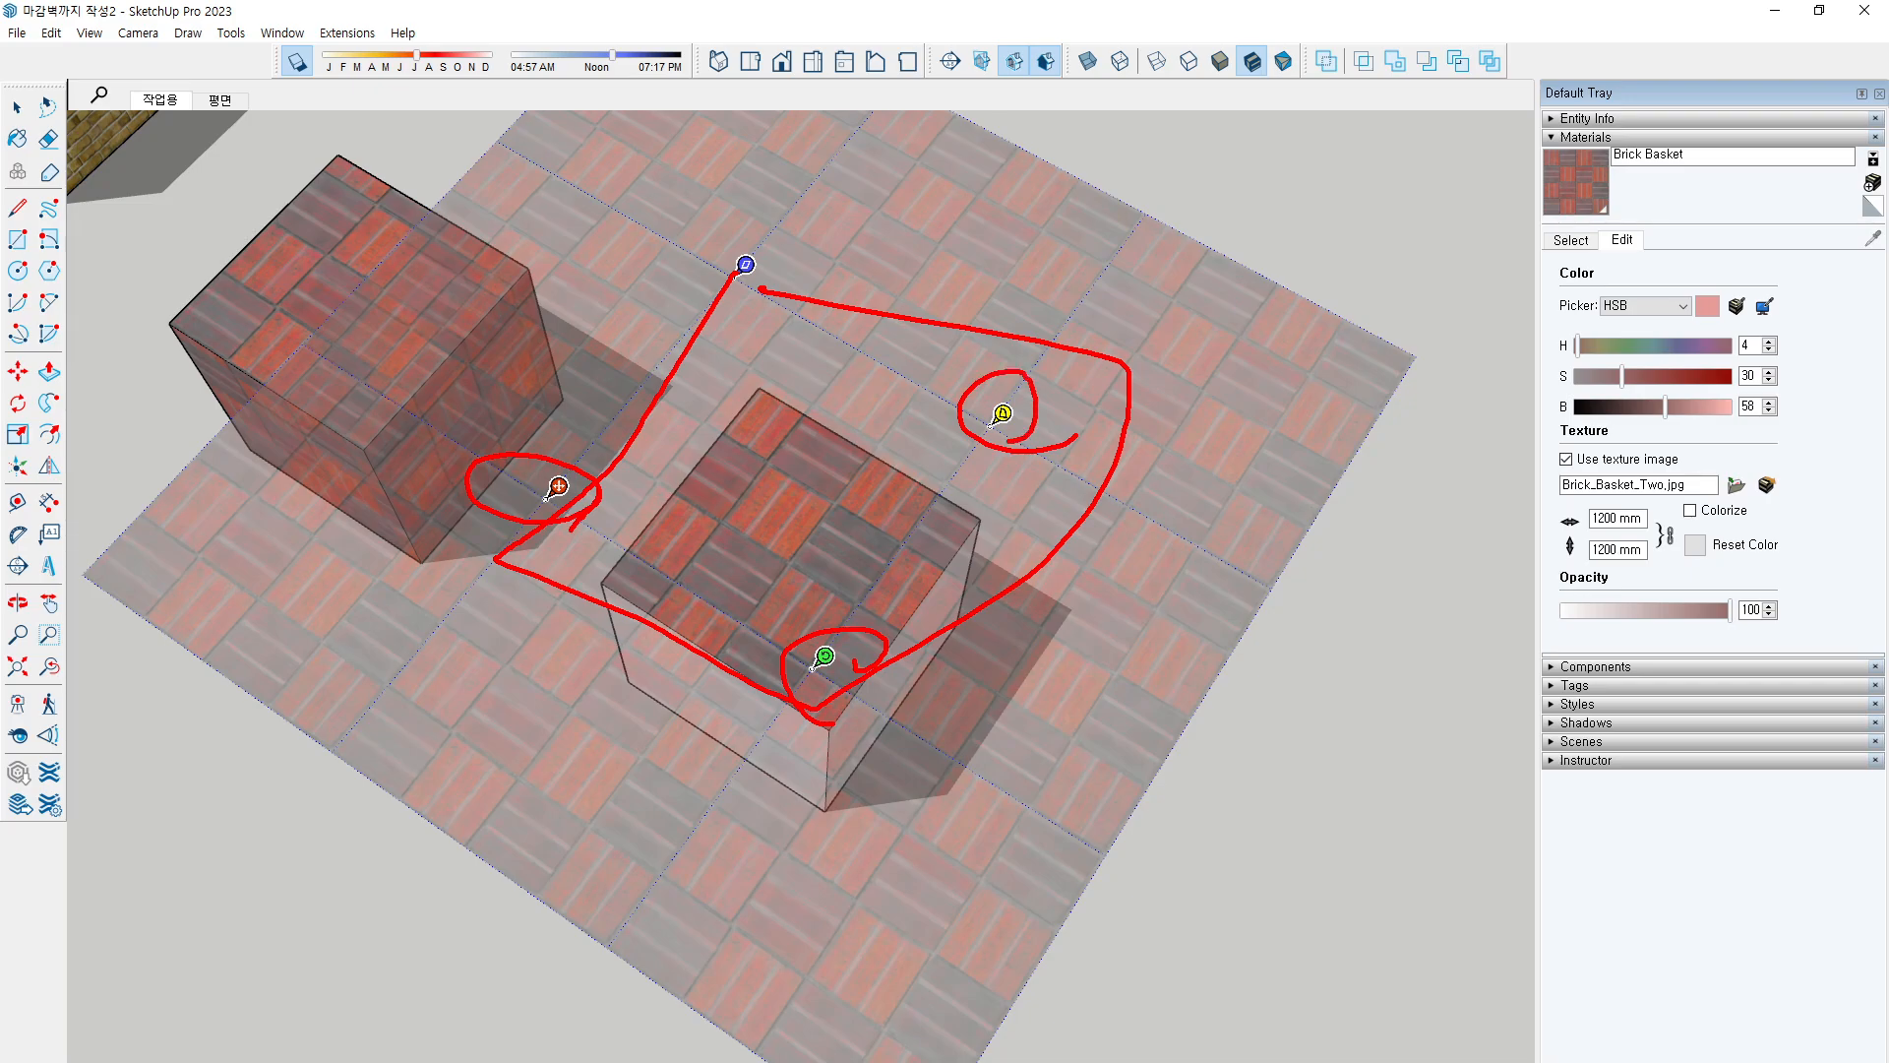
mouse_move(771, 320)
left_mouse_down()
mouse_move(733, 215)
mouse_move(778, 287)
left_mouse_up()
key("Escape")
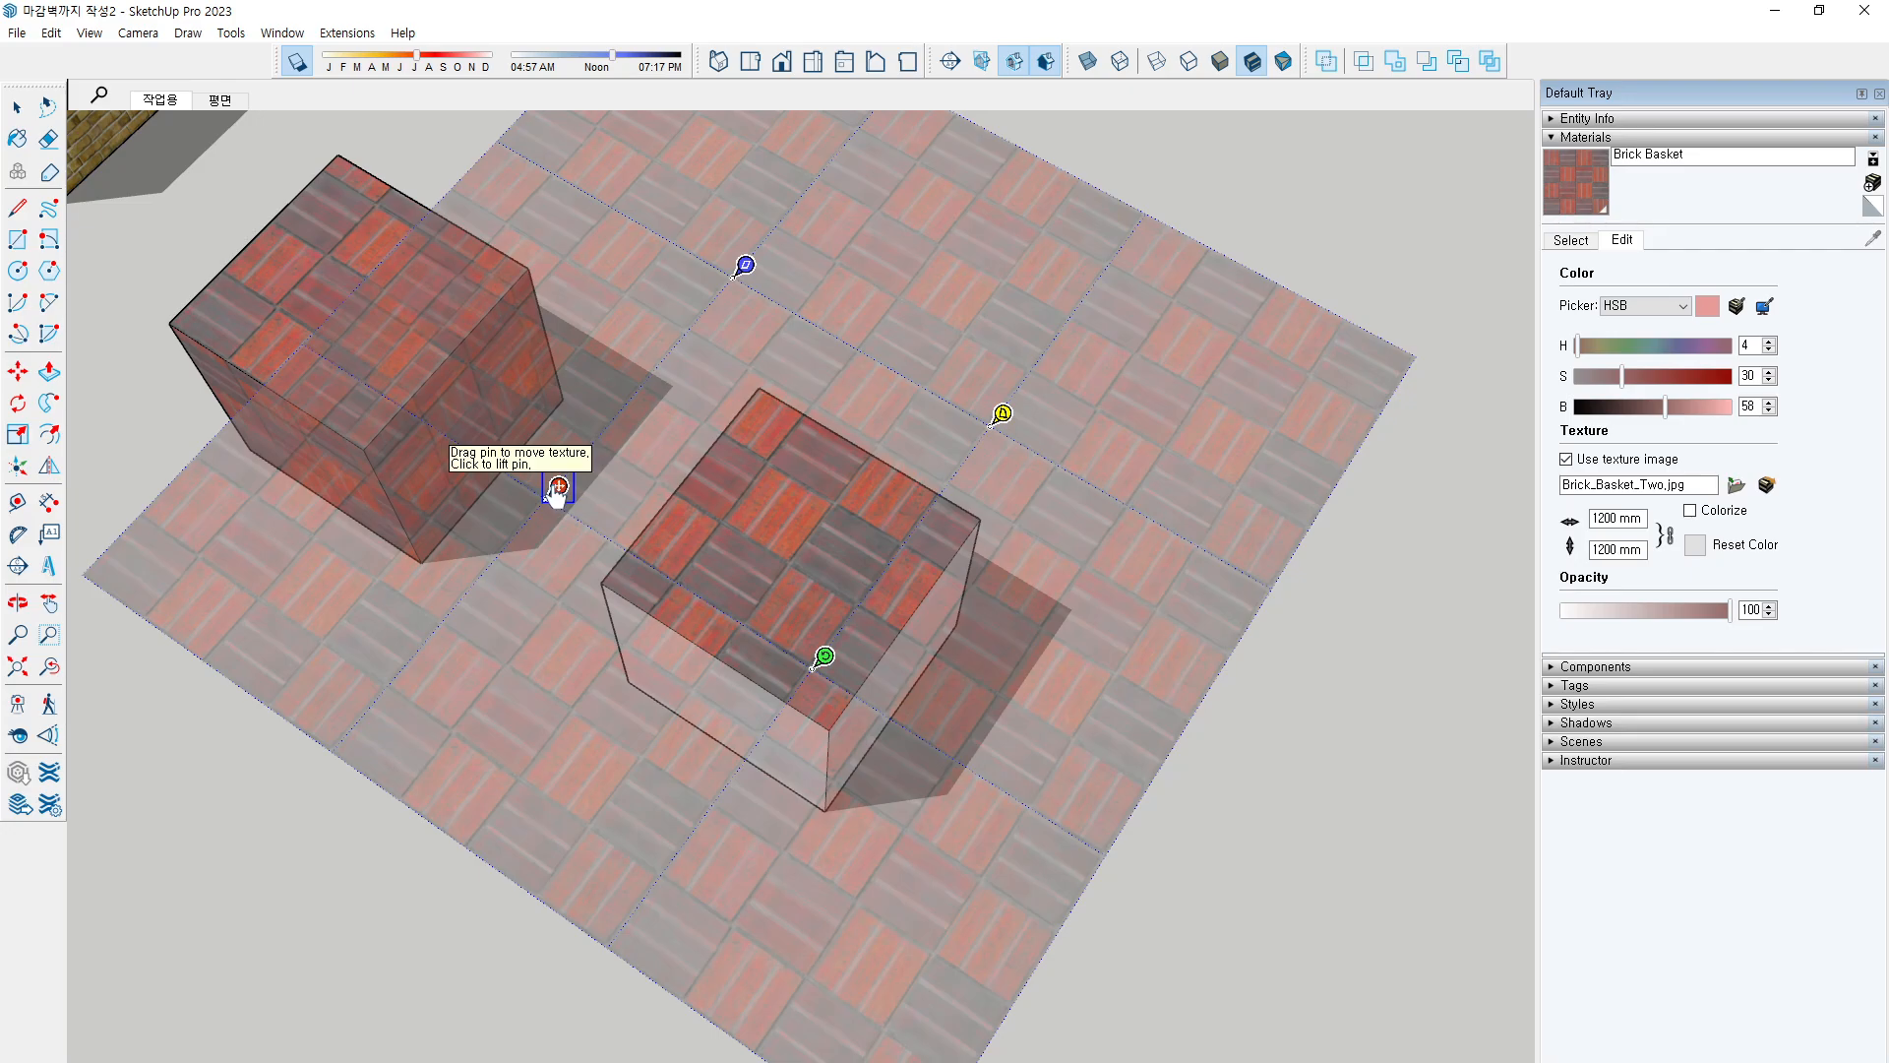
Try moving the brick texture with its red pin onto the top face's left corner and leave texture positioning
left_click_drag(558, 486, 548, 571)
scroll(610, 591, "up", 5)
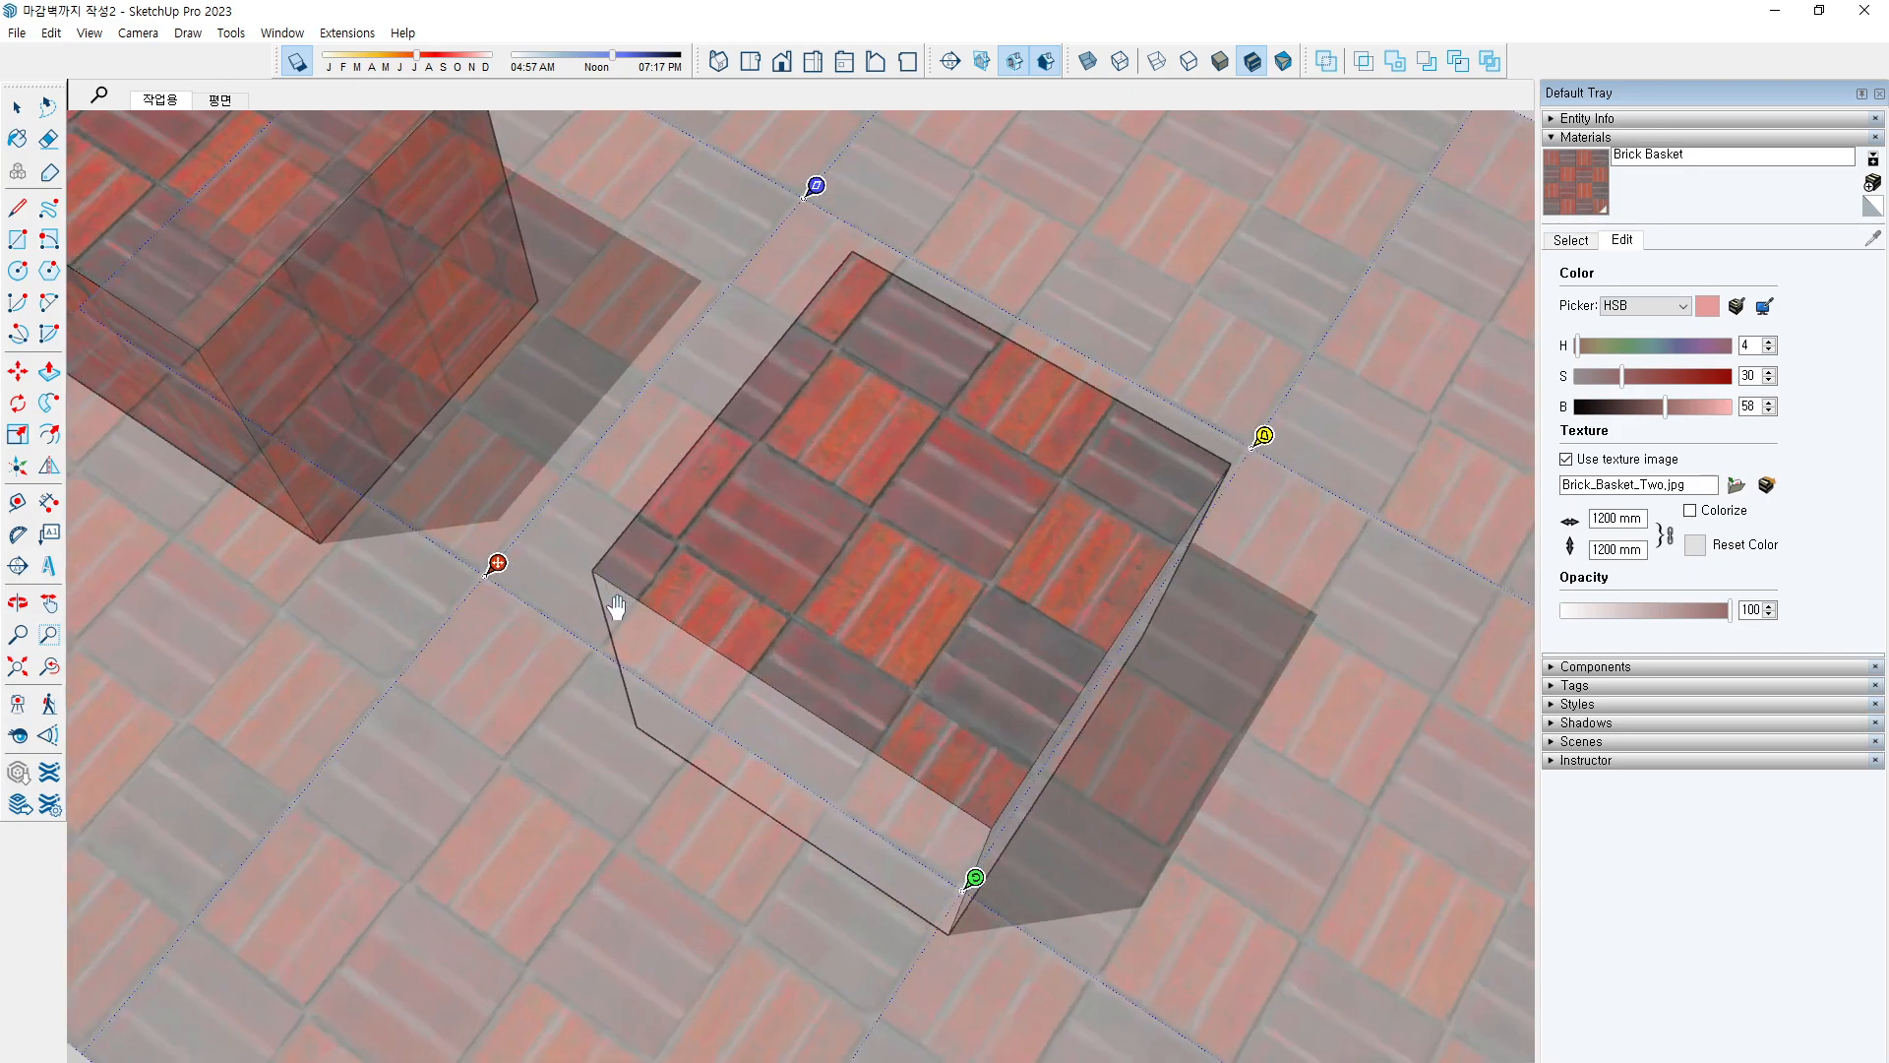
scroll(614, 578, "up", 2)
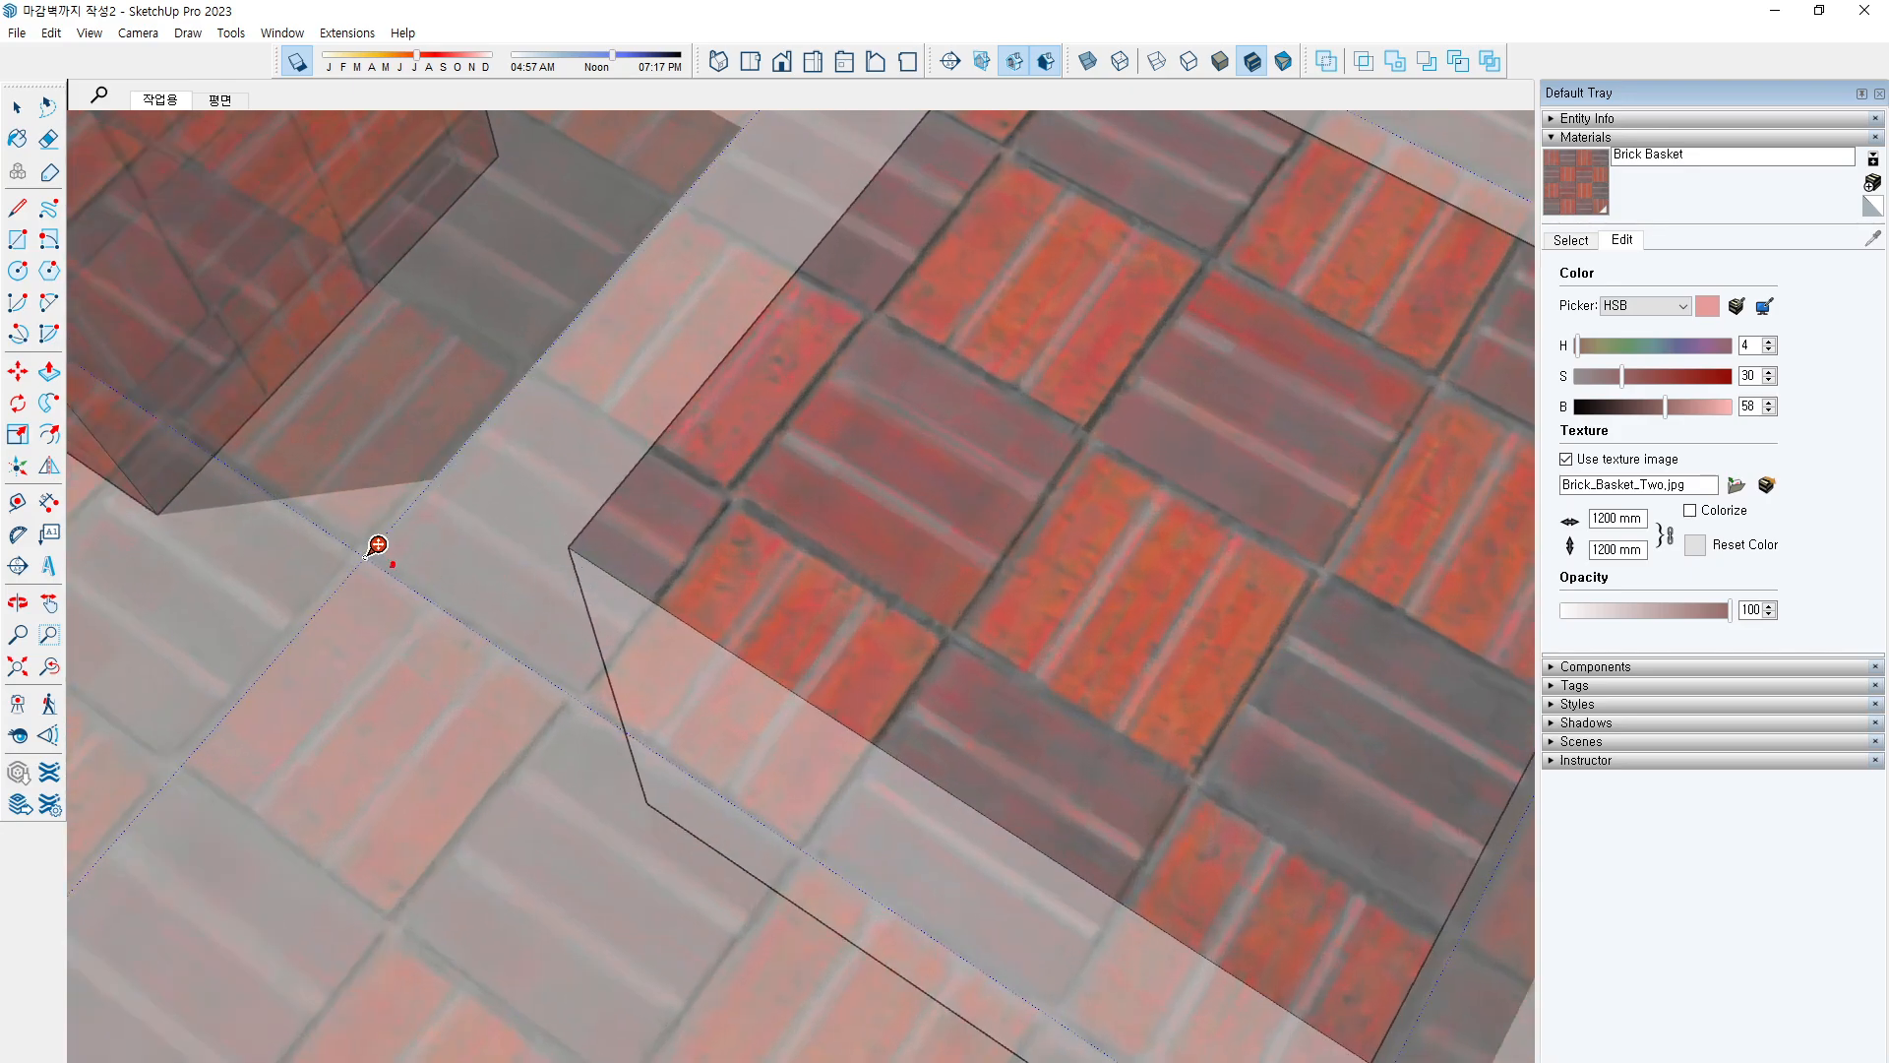
left_click_drag(393, 564, 386, 564)
mouse_move(646, 452)
left_mouse_down()
mouse_move(555, 537)
mouse_move(699, 634)
left_mouse_up()
mouse_move(571, 507)
left_mouse_down()
mouse_move(607, 546)
mouse_move(579, 546)
mouse_move(708, 389)
mouse_move(977, 510)
mouse_move(831, 652)
mouse_move(622, 616)
left_mouse_up()
key("Escape")
left_click_drag(377, 544, 580, 535)
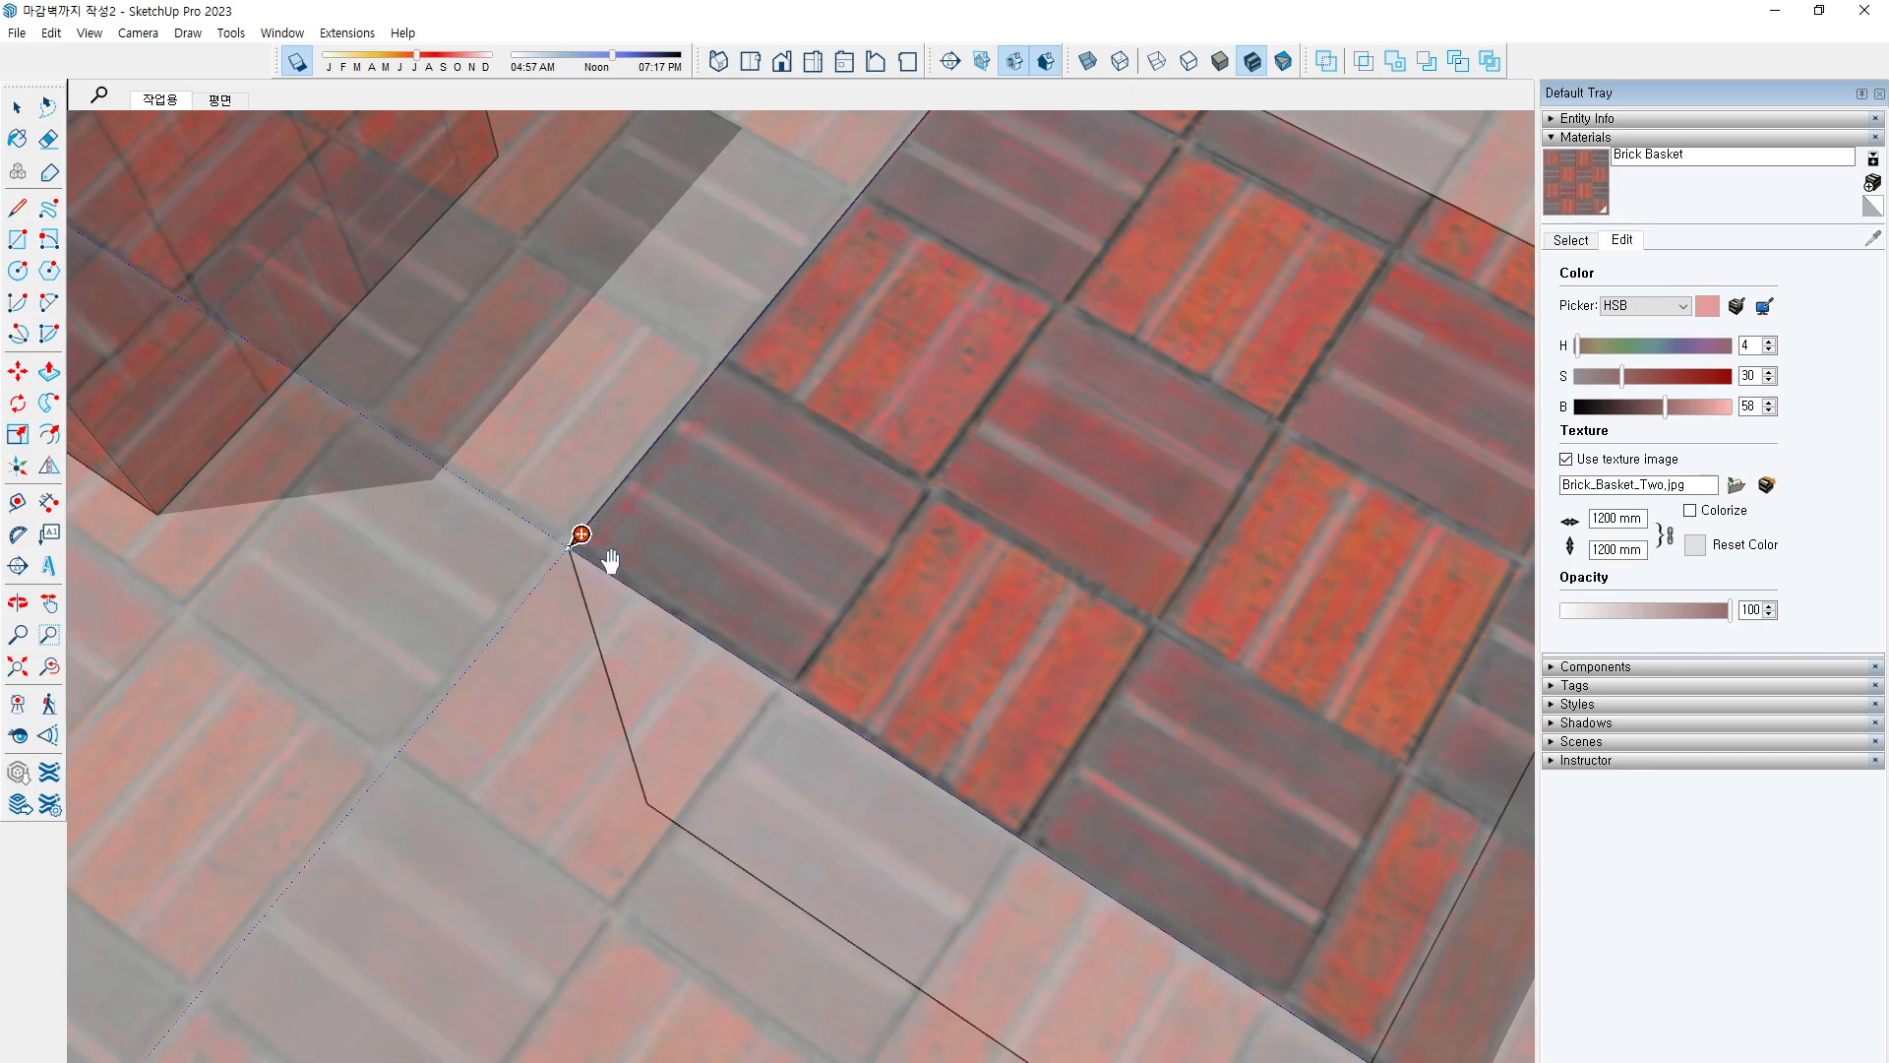
key("Return")
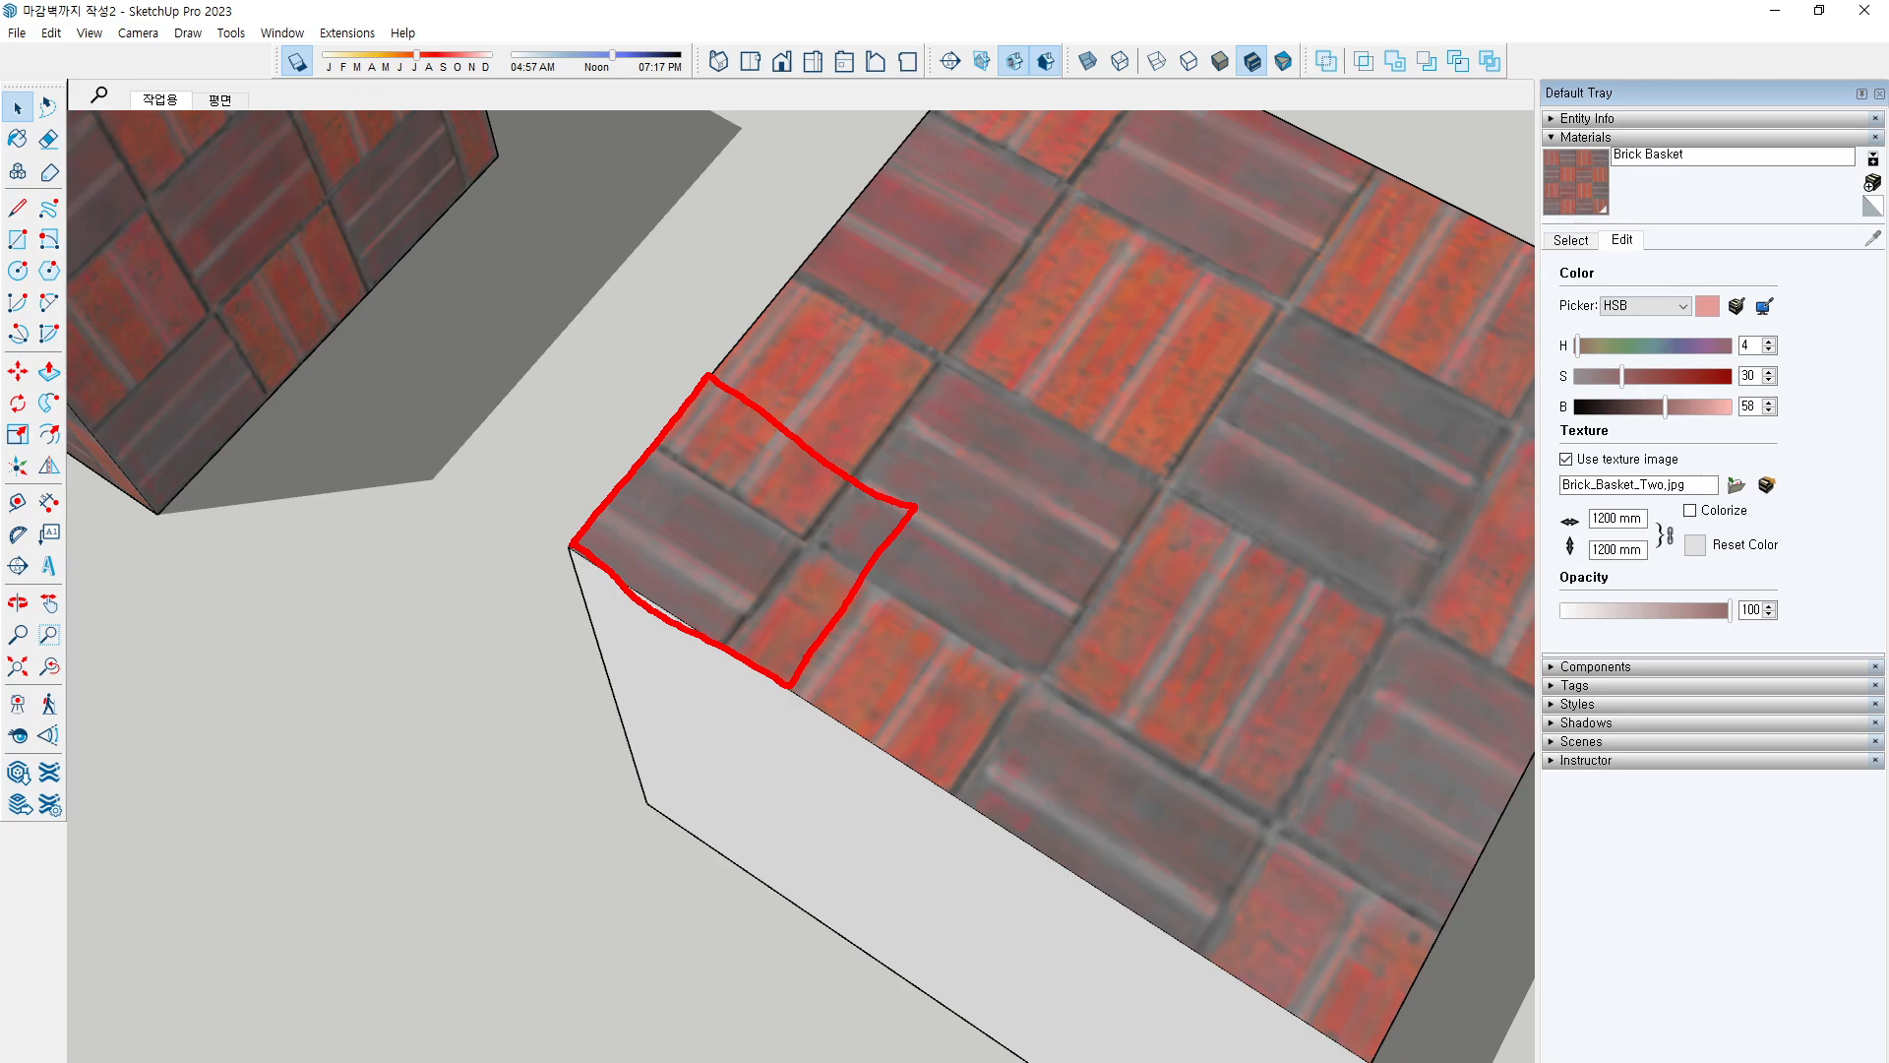
Edit the top face's texture position and move the brick texture's red pin onto the face's left corner
right_click(845, 460)
mouse_move(966, 717)
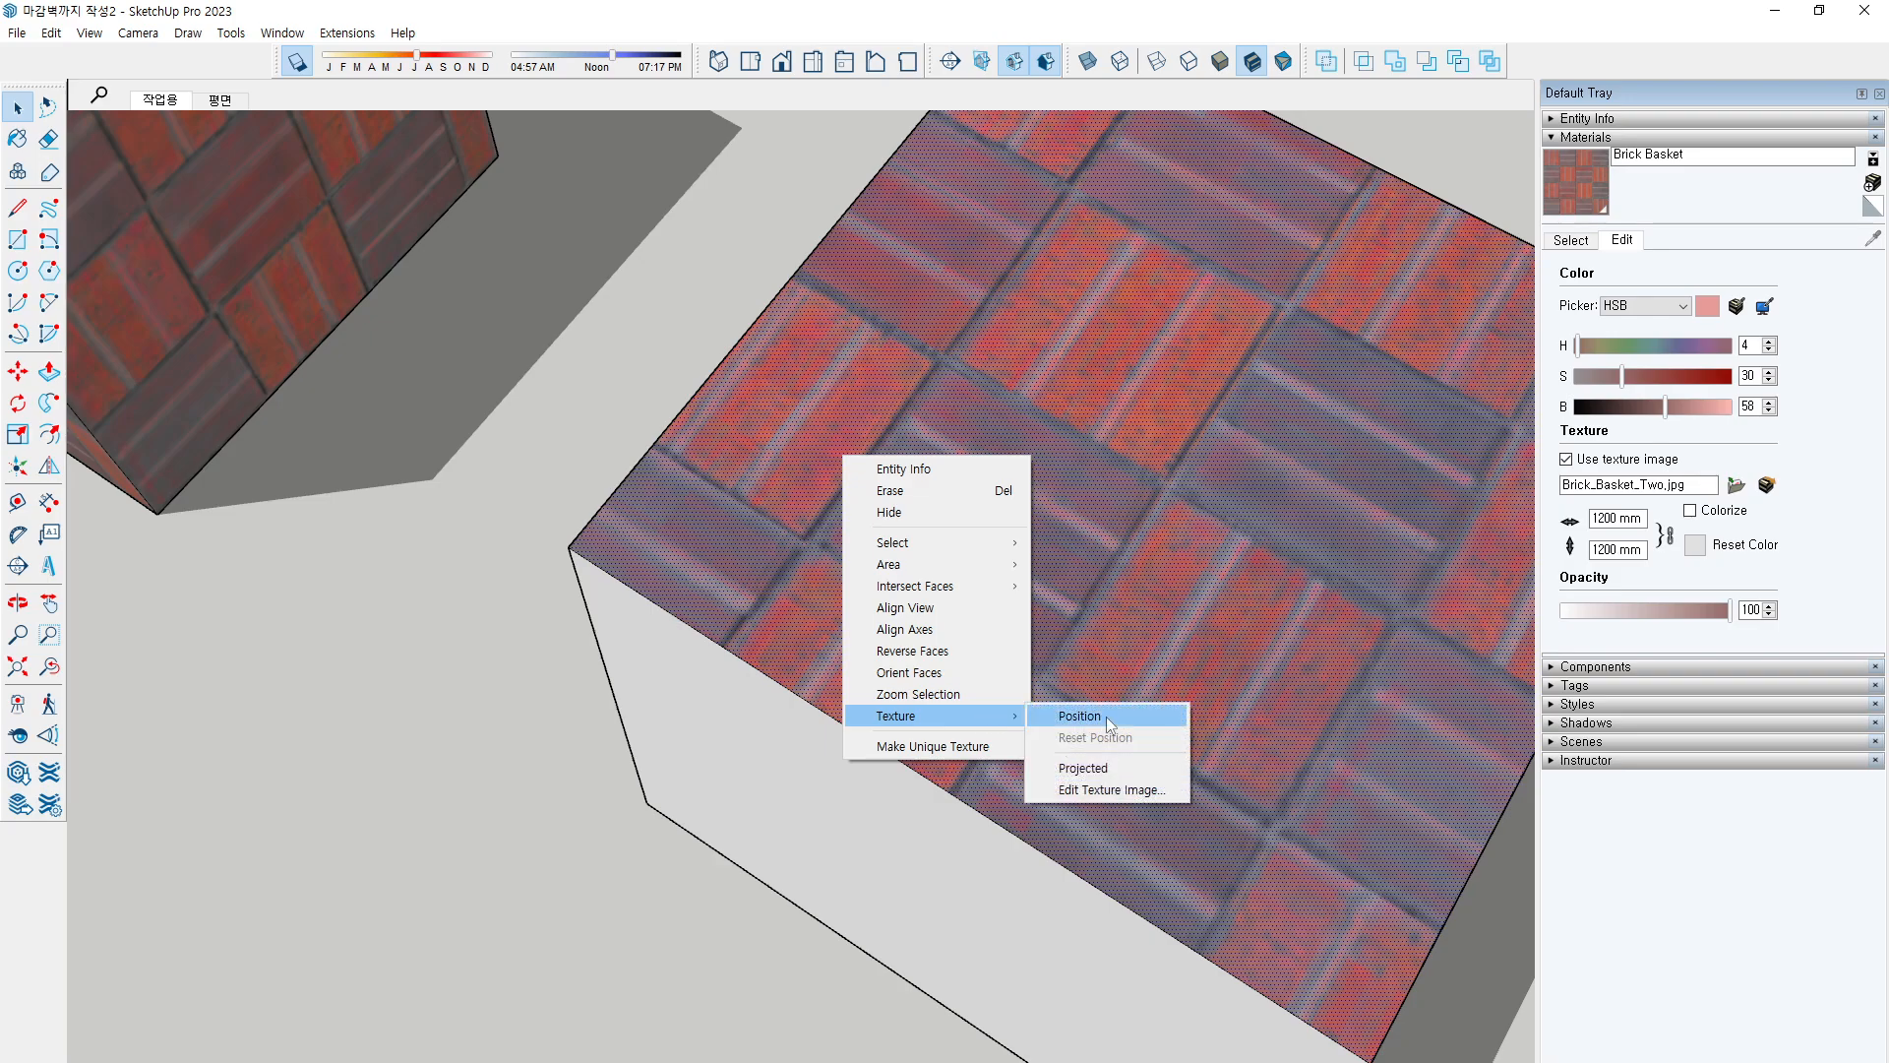
left_click(1105, 717)
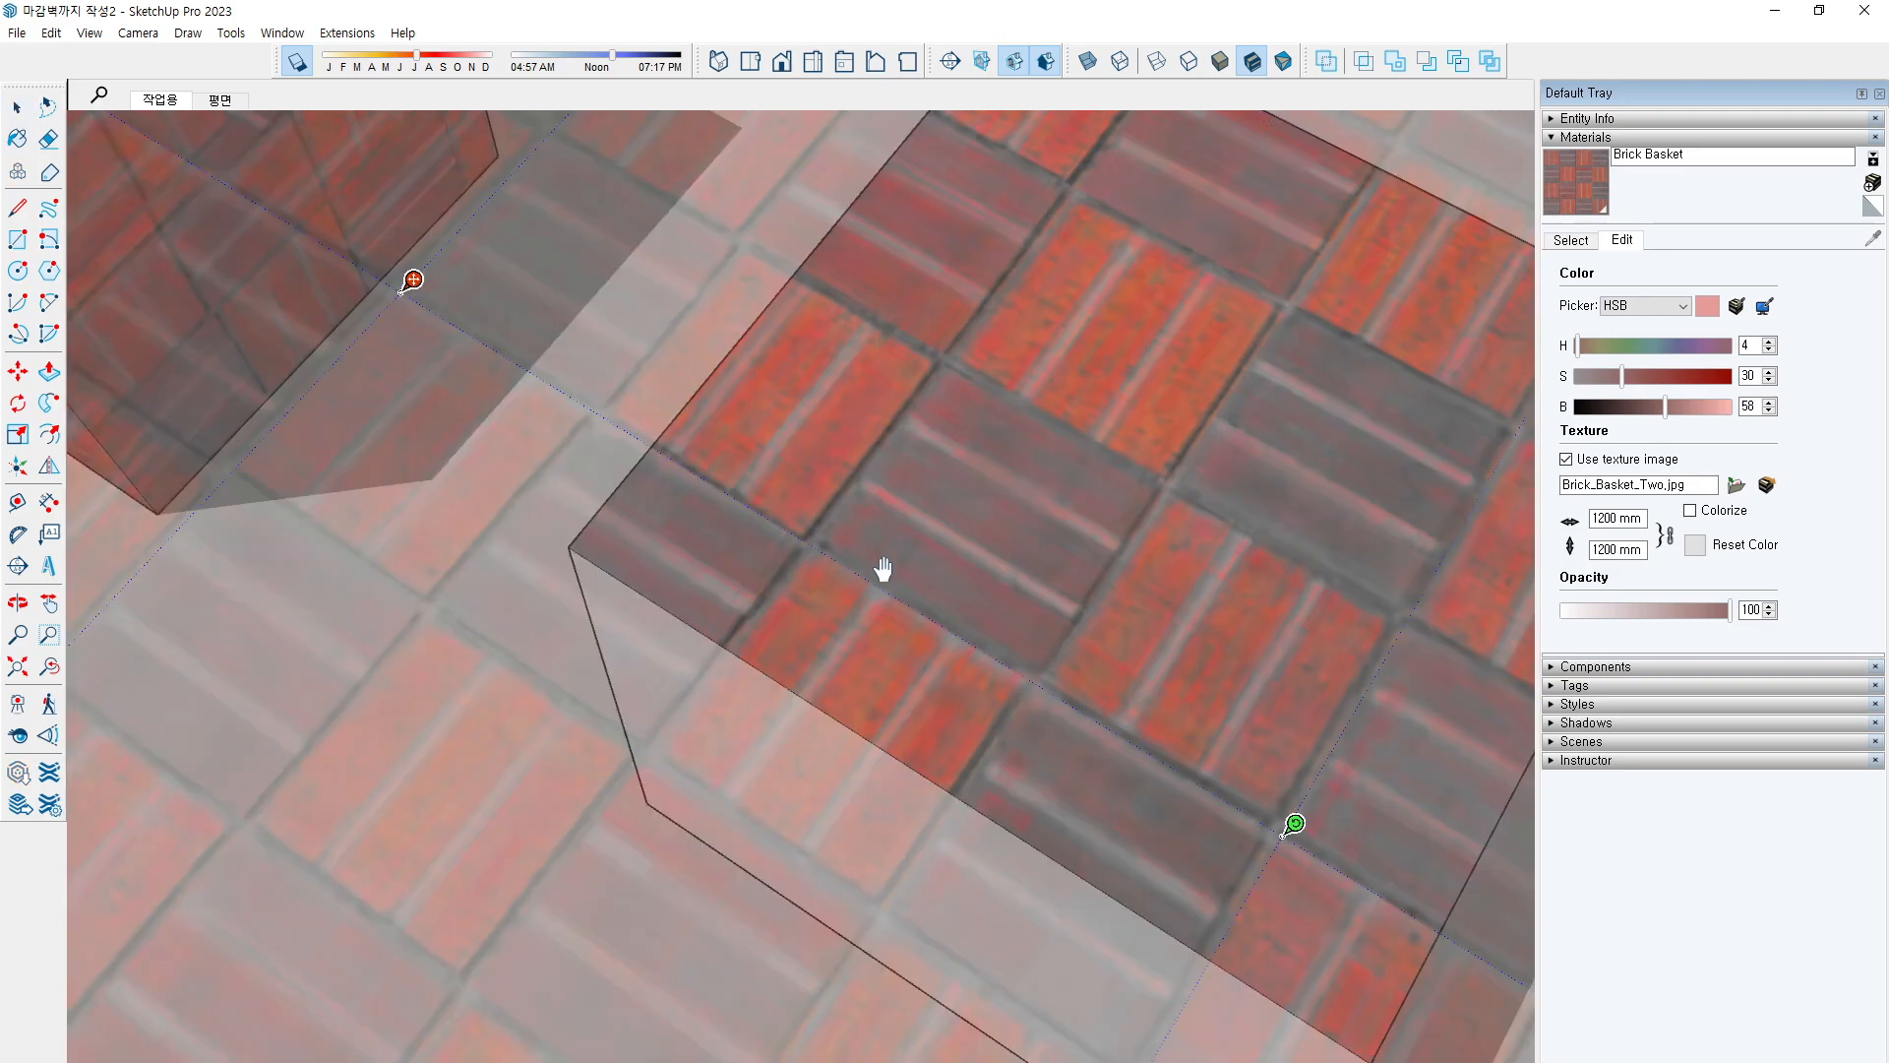
mouse_move(447, 349)
left_mouse_down()
mouse_move(295, 326)
mouse_move(511, 276)
mouse_move(460, 367)
left_mouse_up()
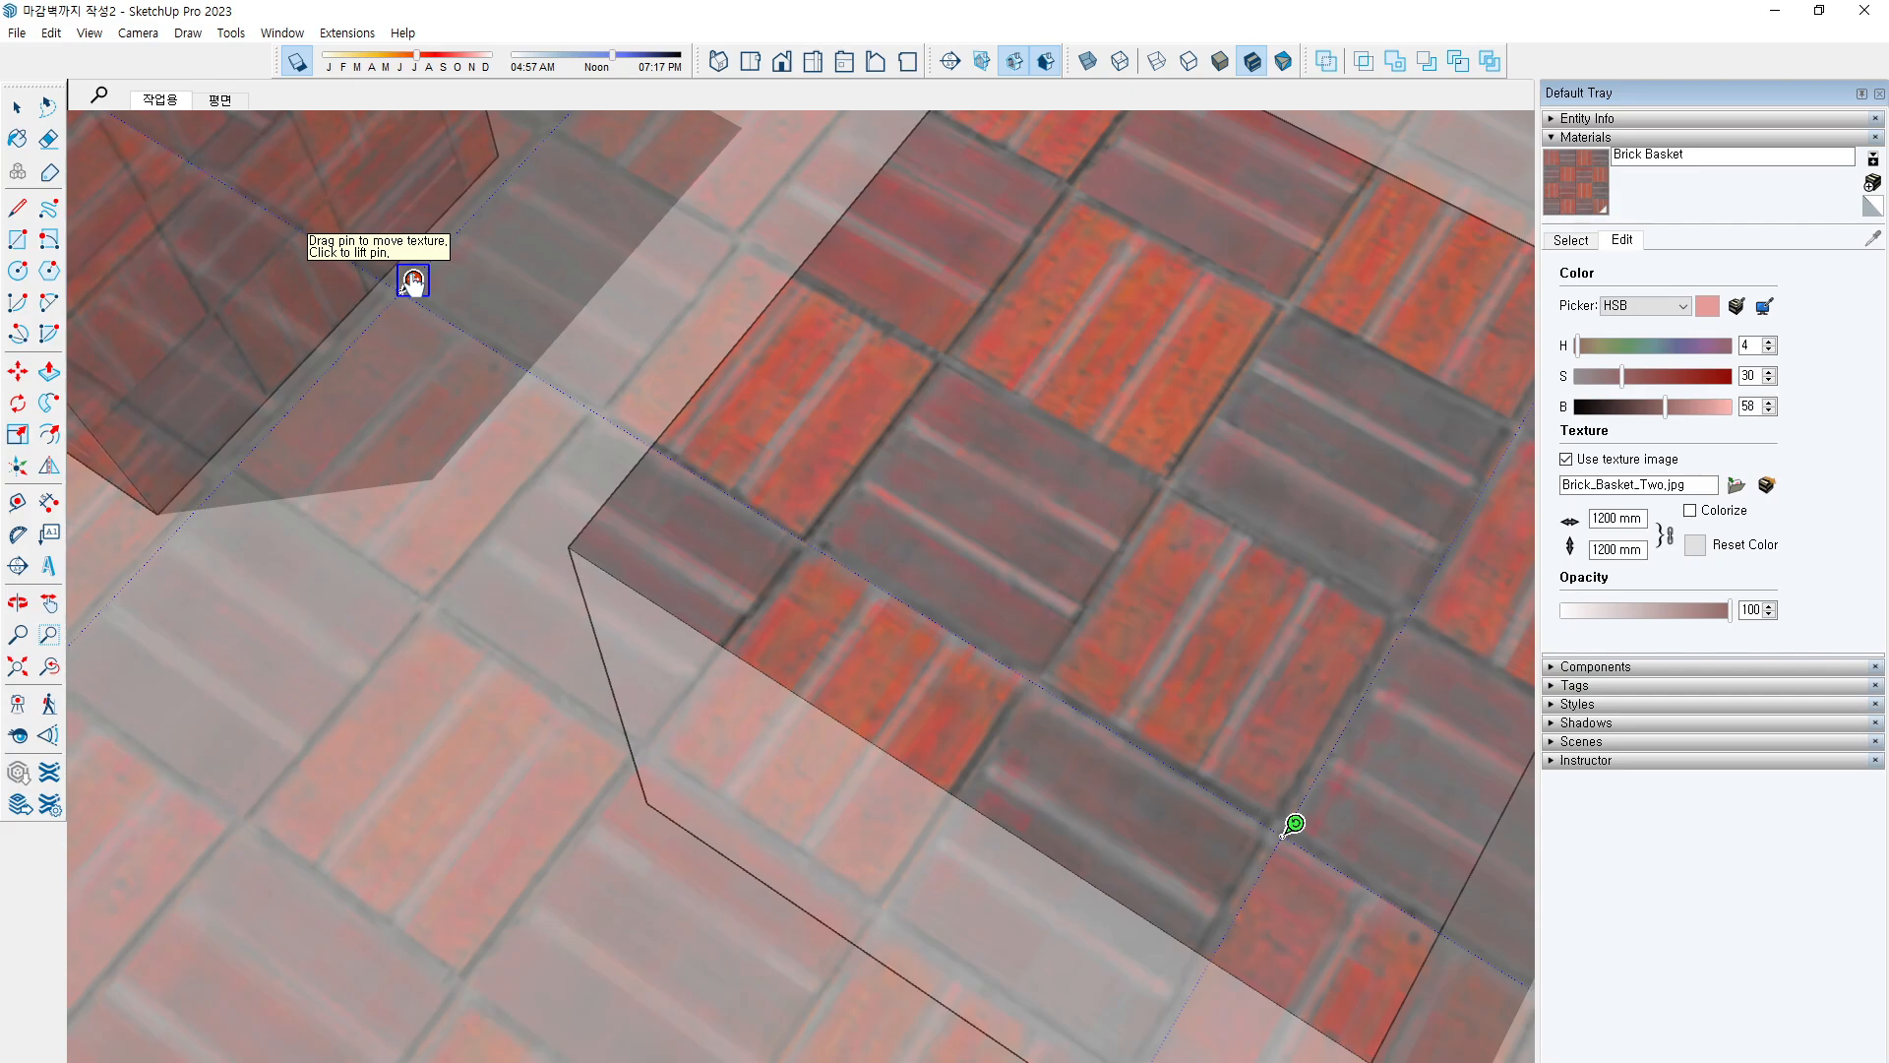
left_click_drag(414, 280, 581, 534)
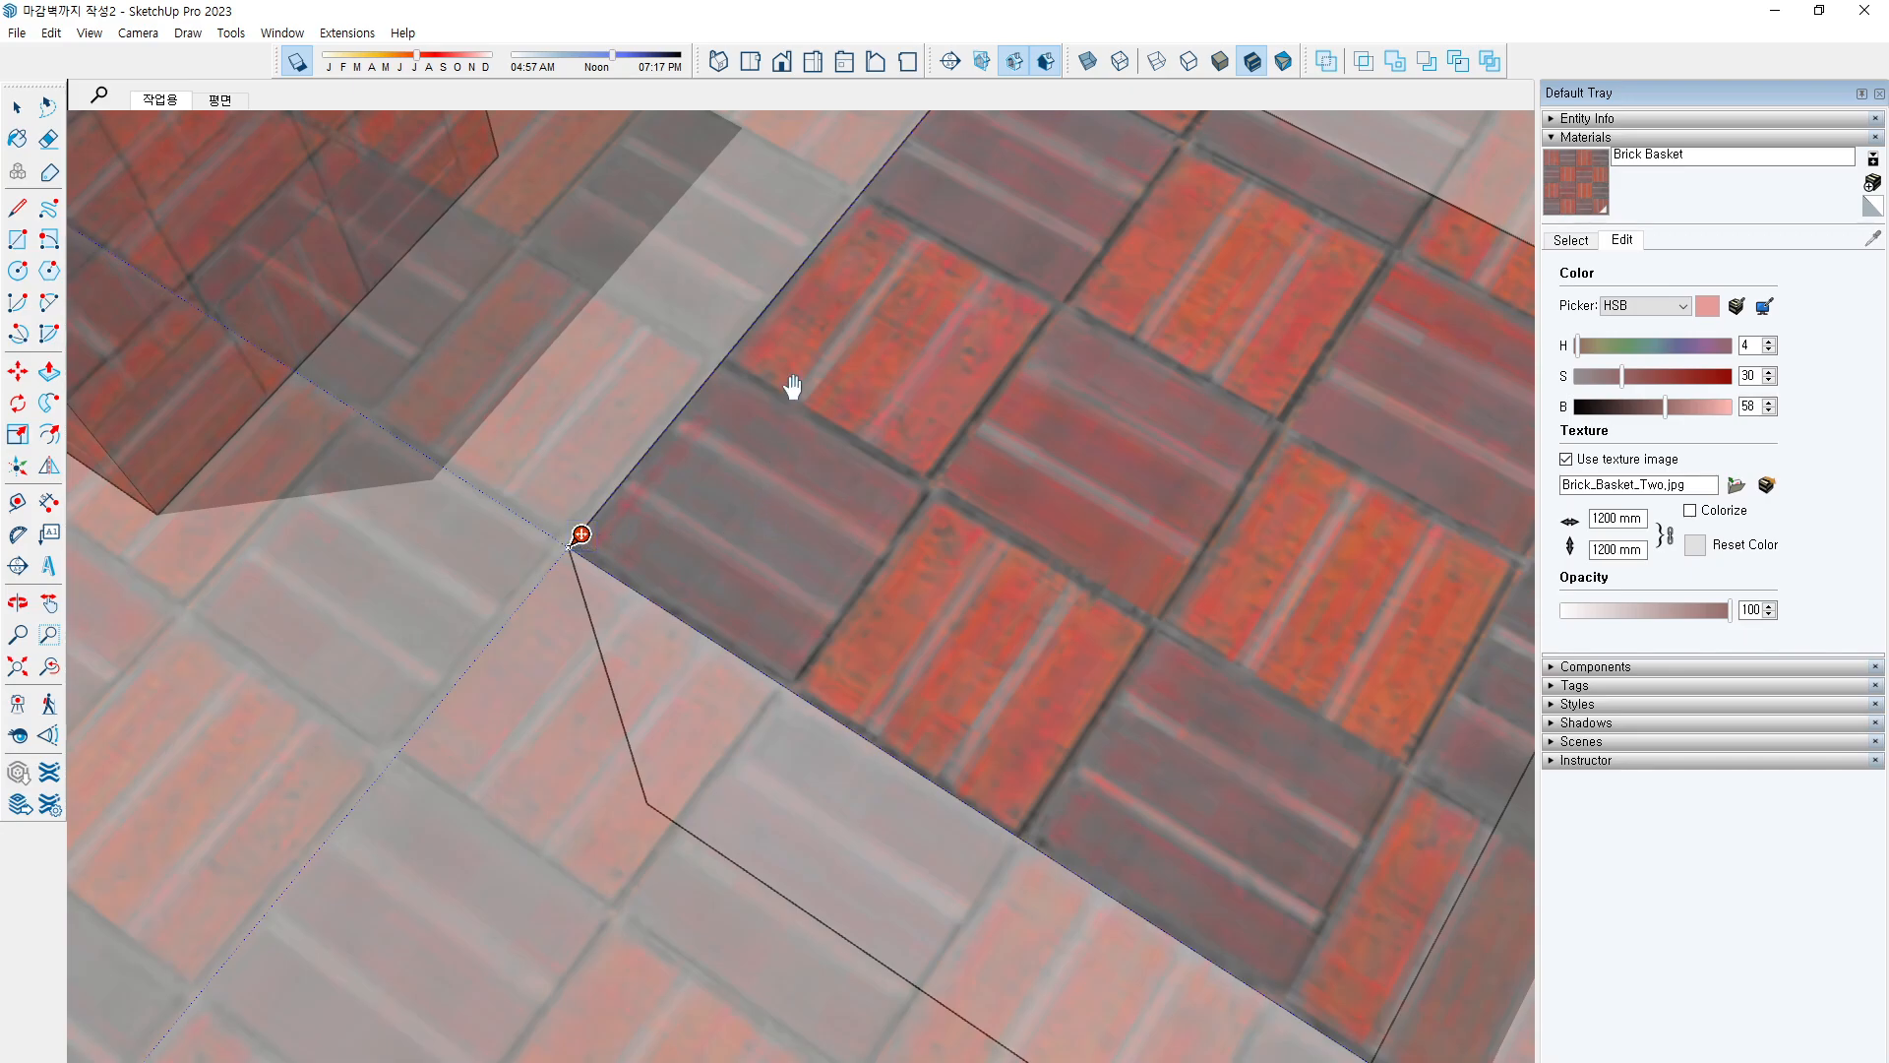
left_click_drag(574, 560, 571, 532)
Scale and rotate the brick texture with the green pin, placing that pin on the top face's front corner
scroll(580, 501, "down", 5)
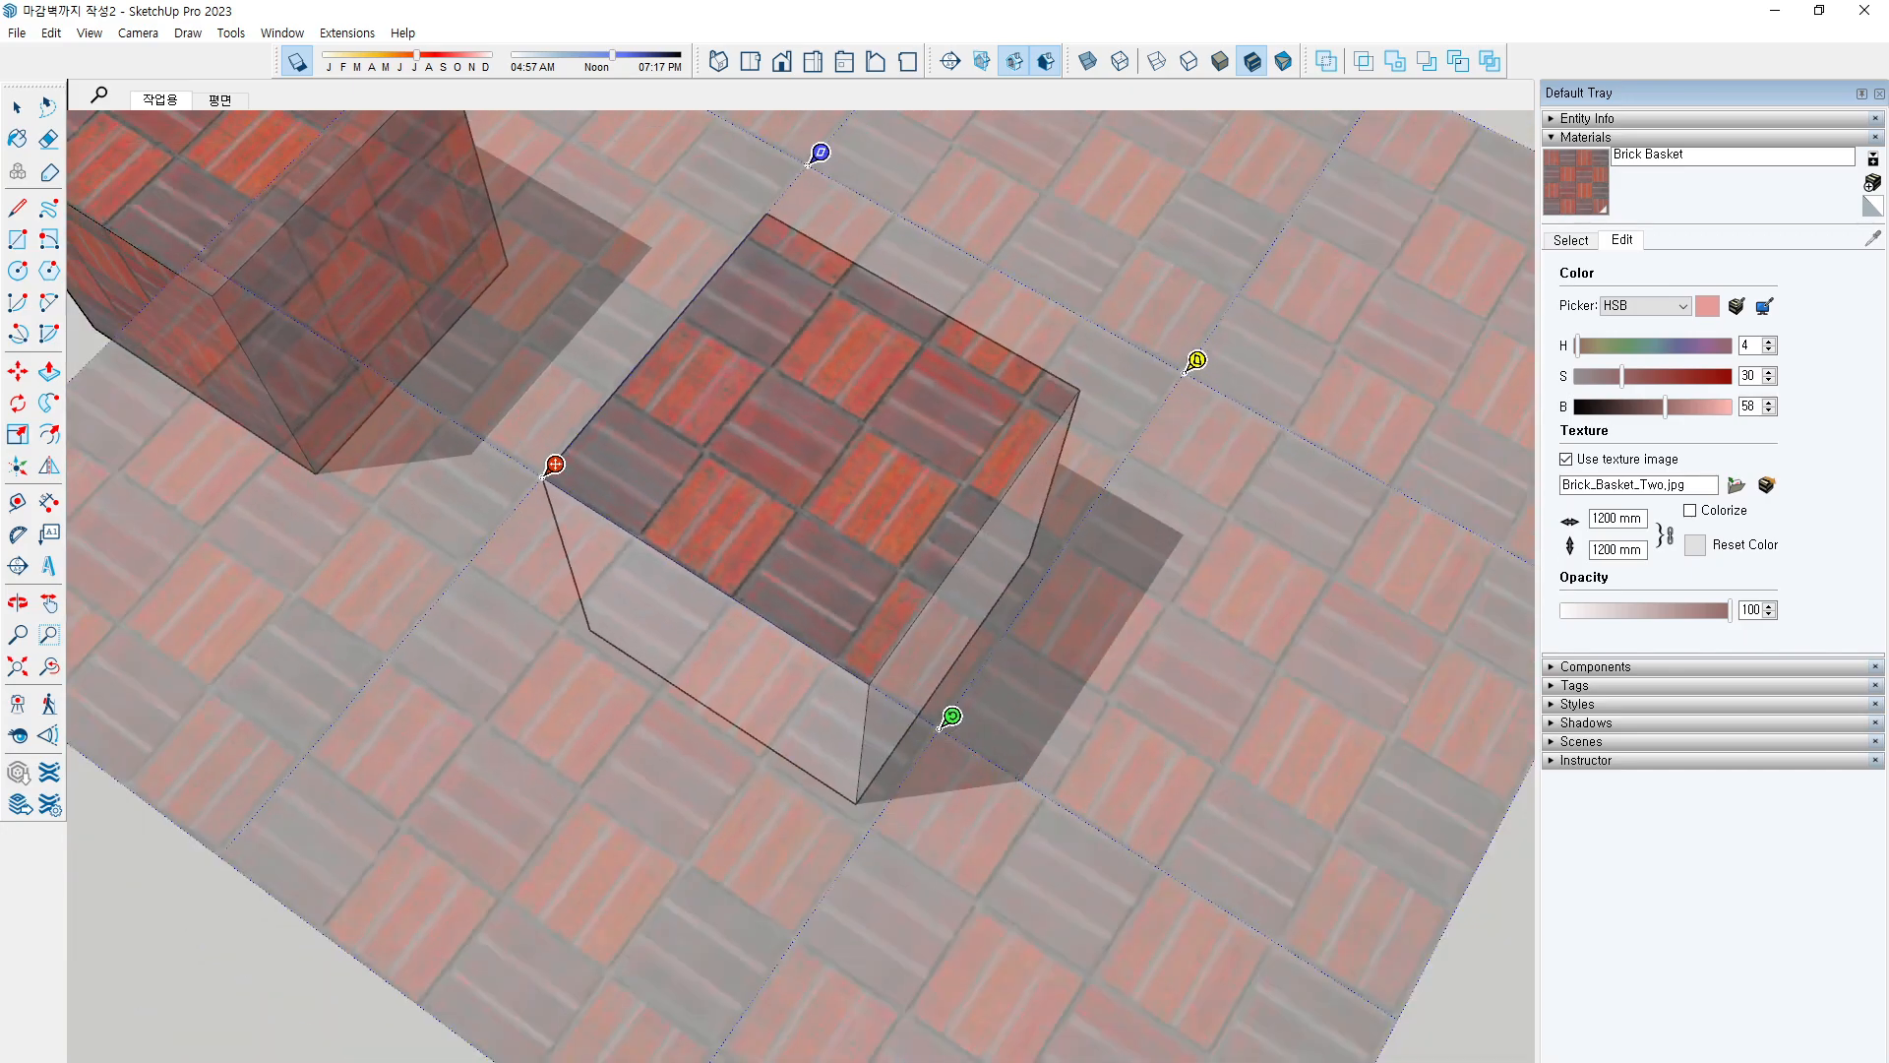
mouse_move(979, 799)
left_mouse_down()
mouse_move(1040, 730)
mouse_move(998, 827)
left_mouse_up()
key("Escape")
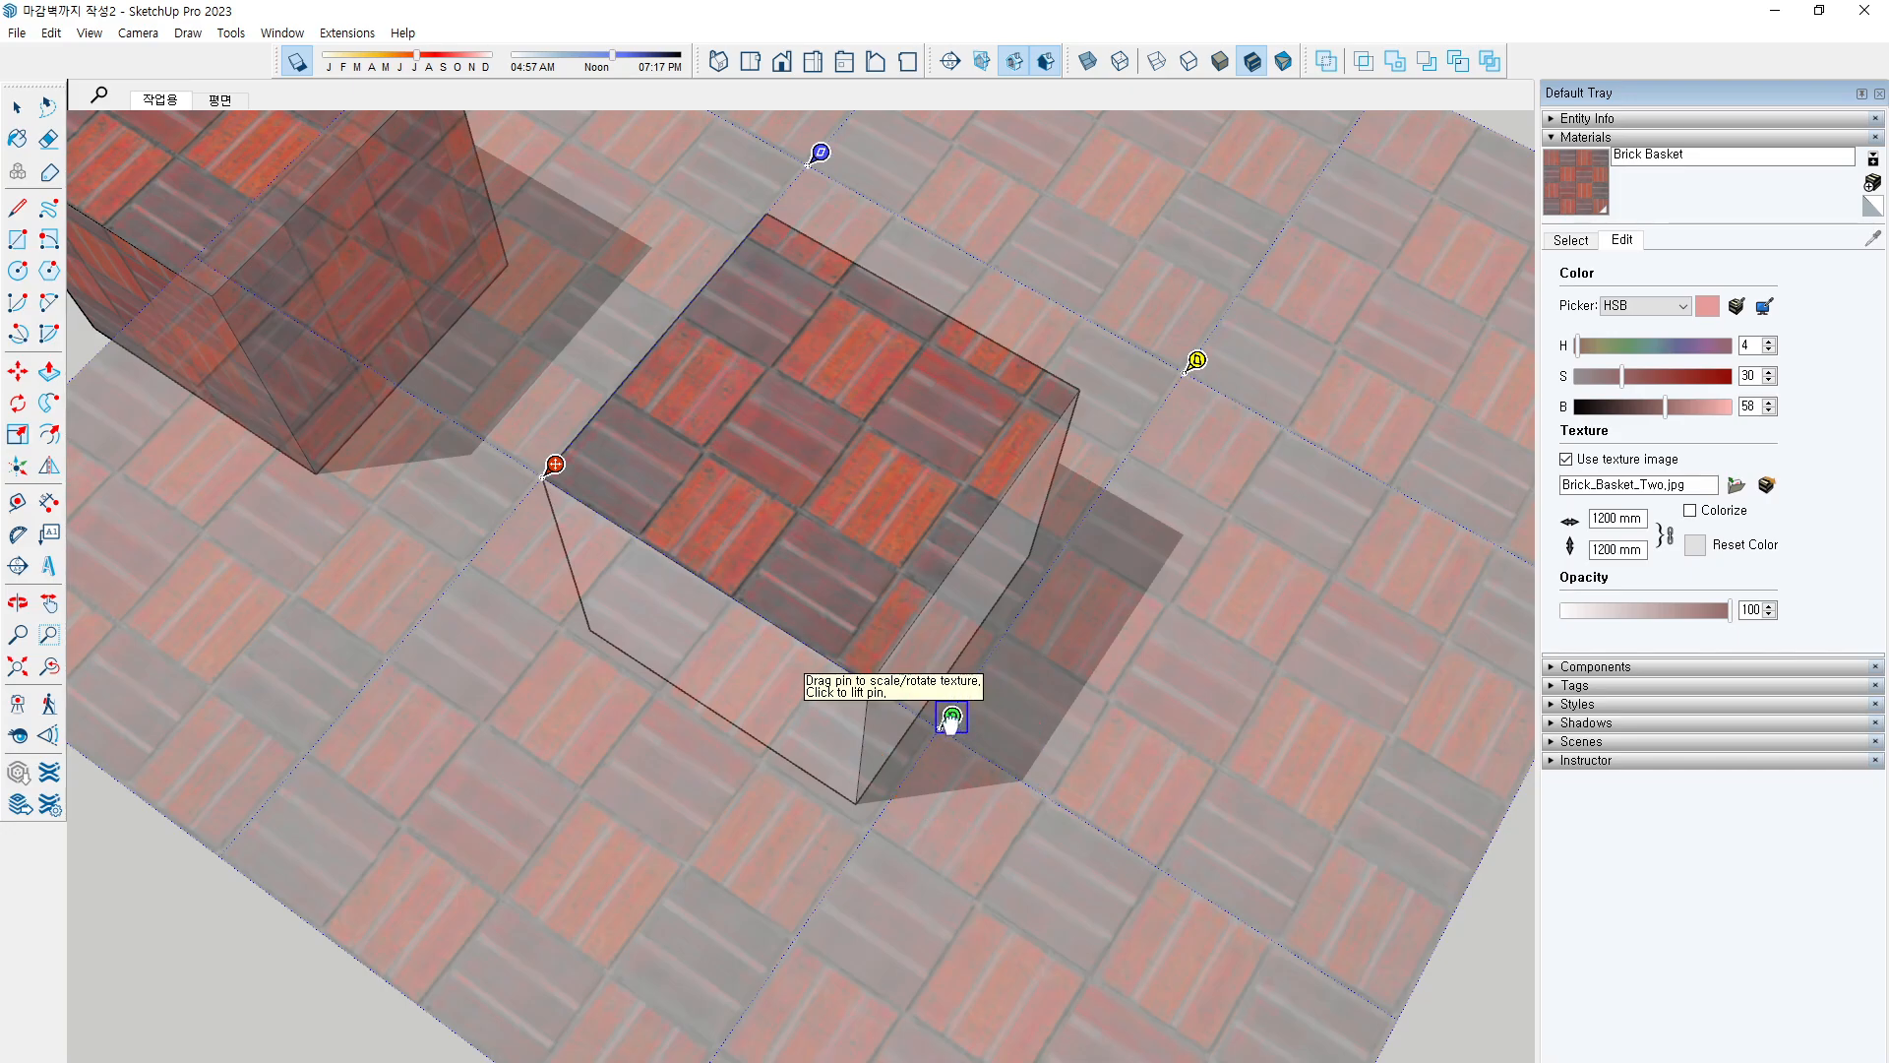
left_click_drag(951, 719, 793, 627)
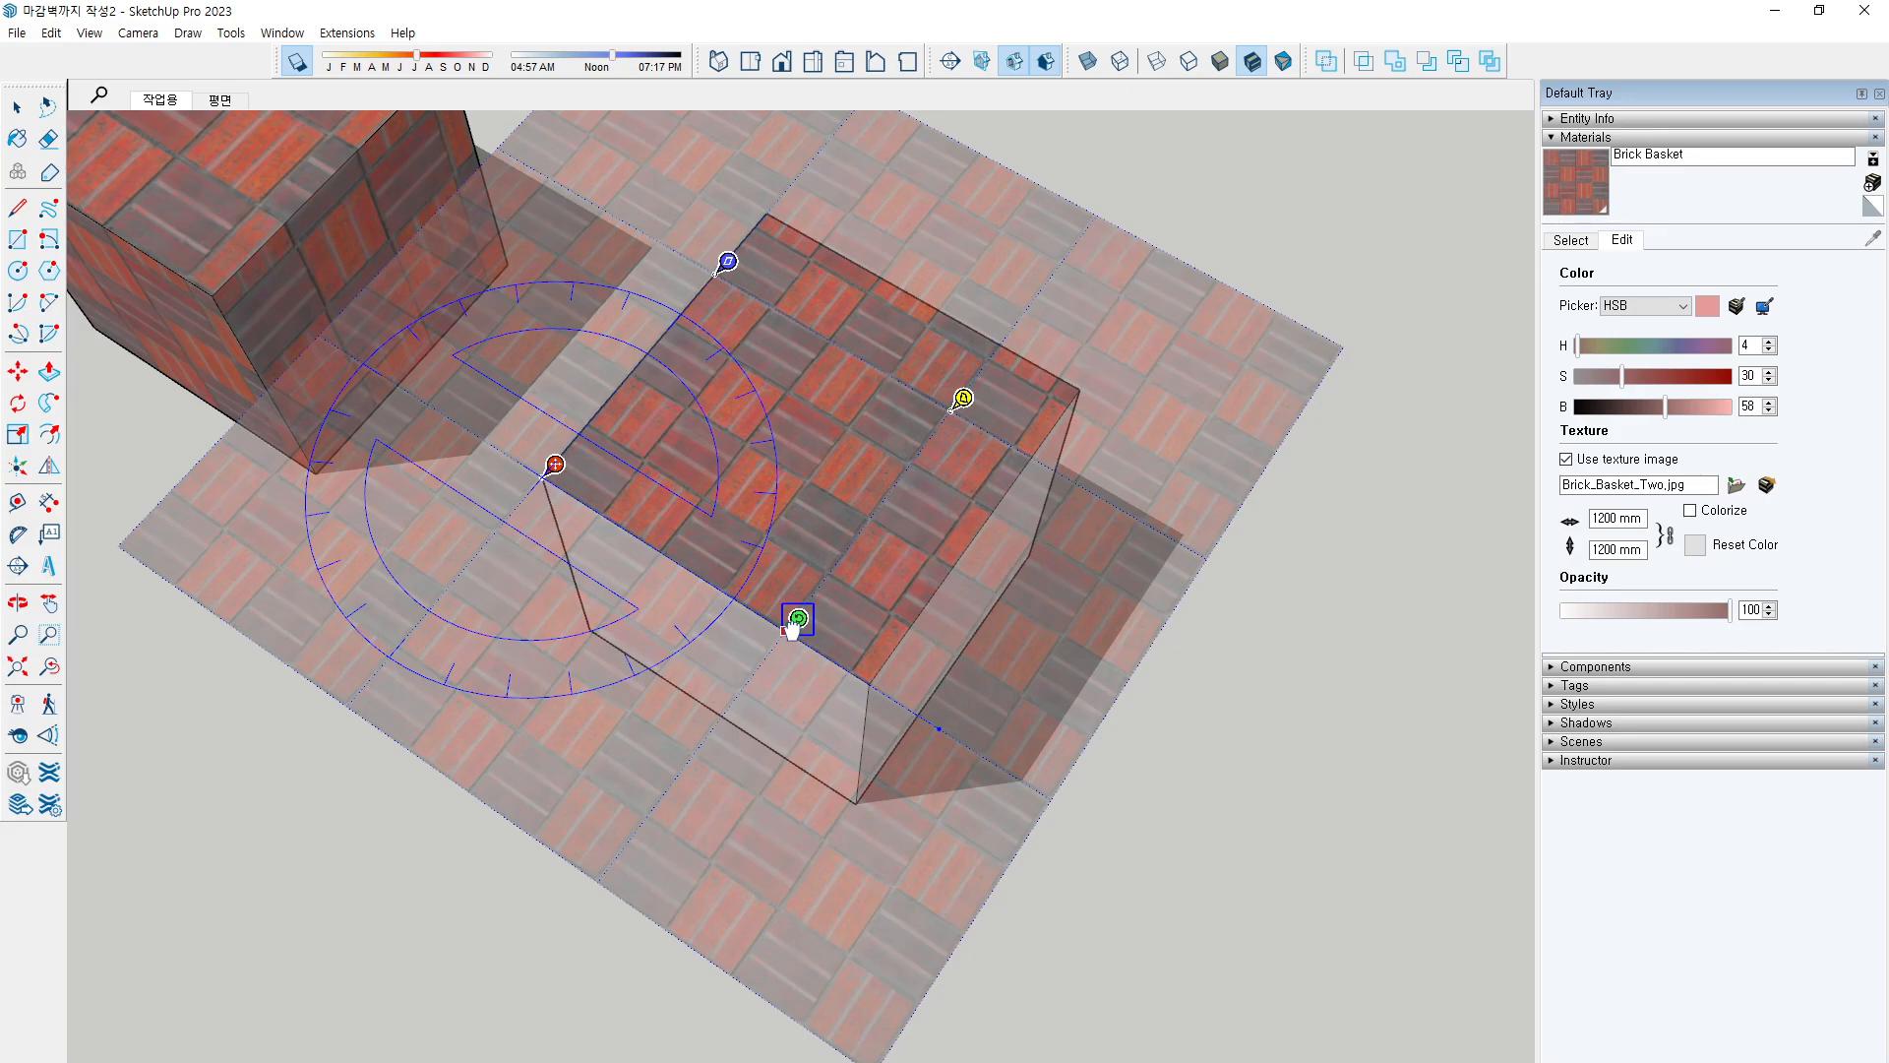
left_click_drag(793, 626, 1089, 382)
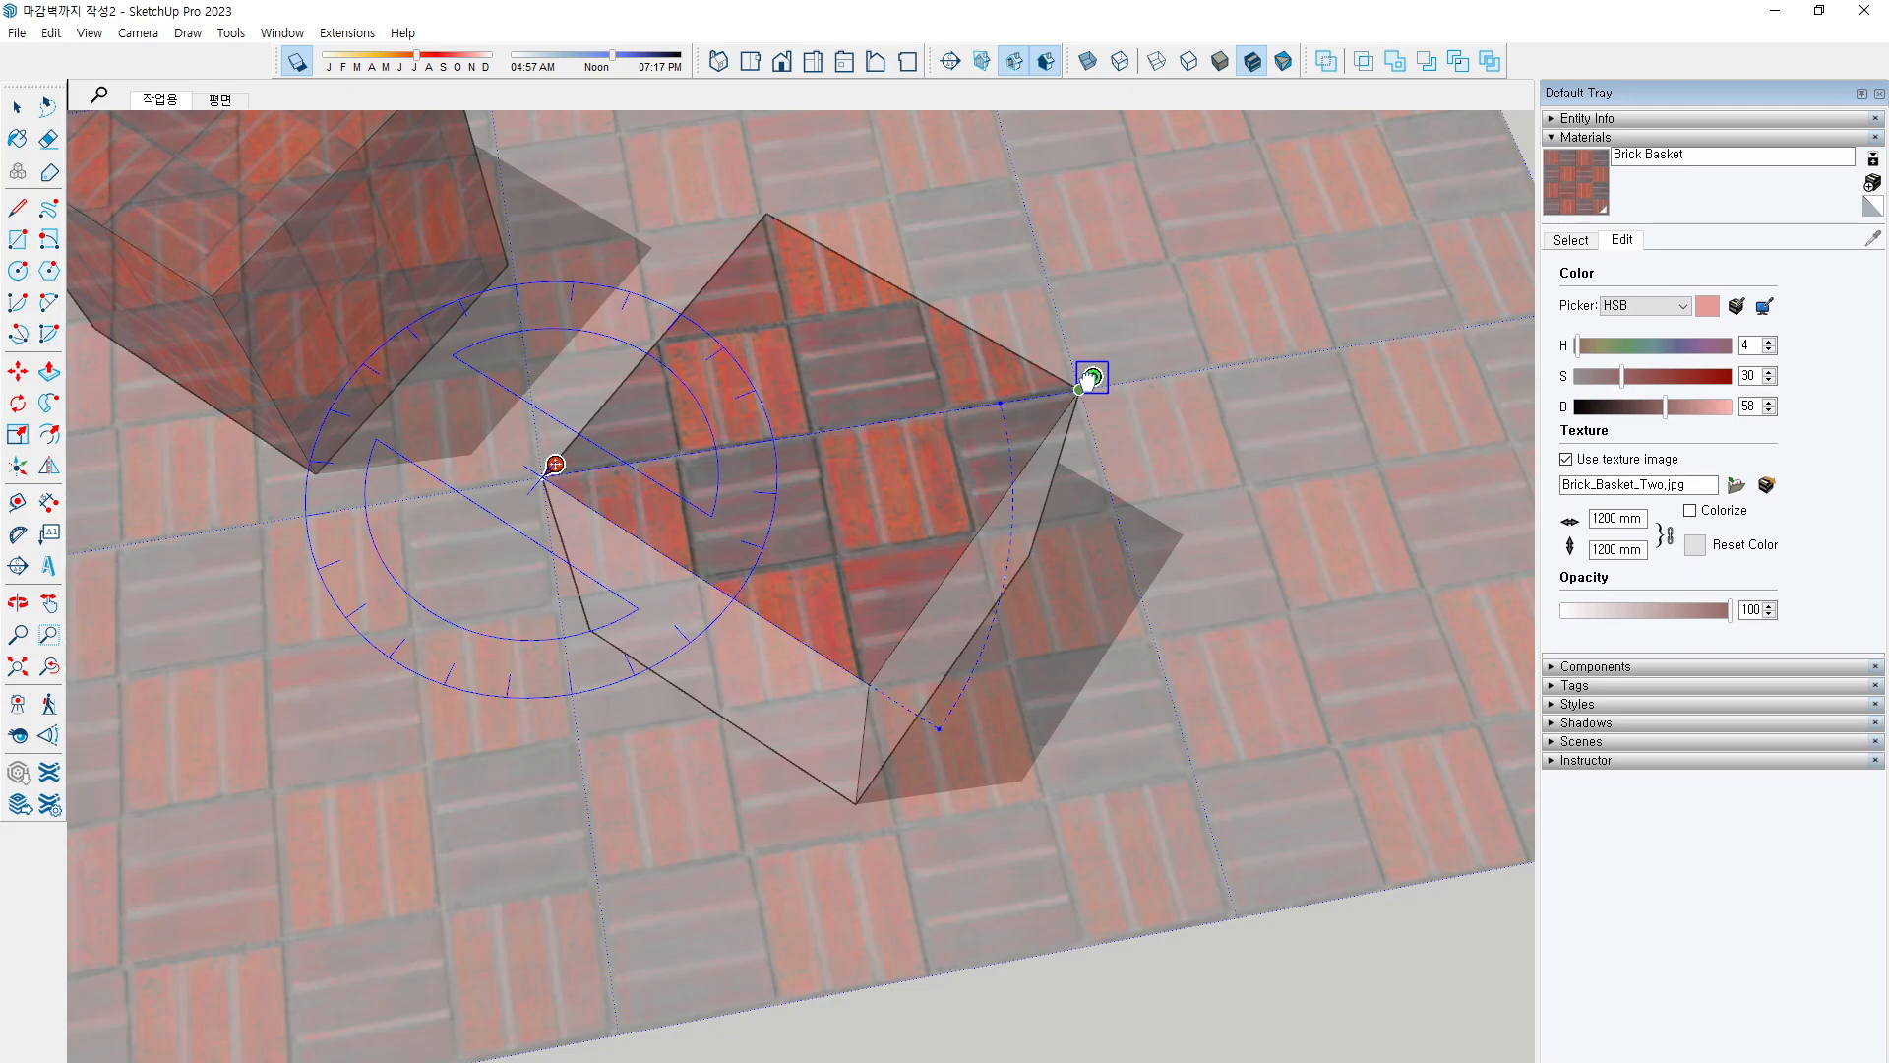
left_click_drag(1088, 377, 881, 672)
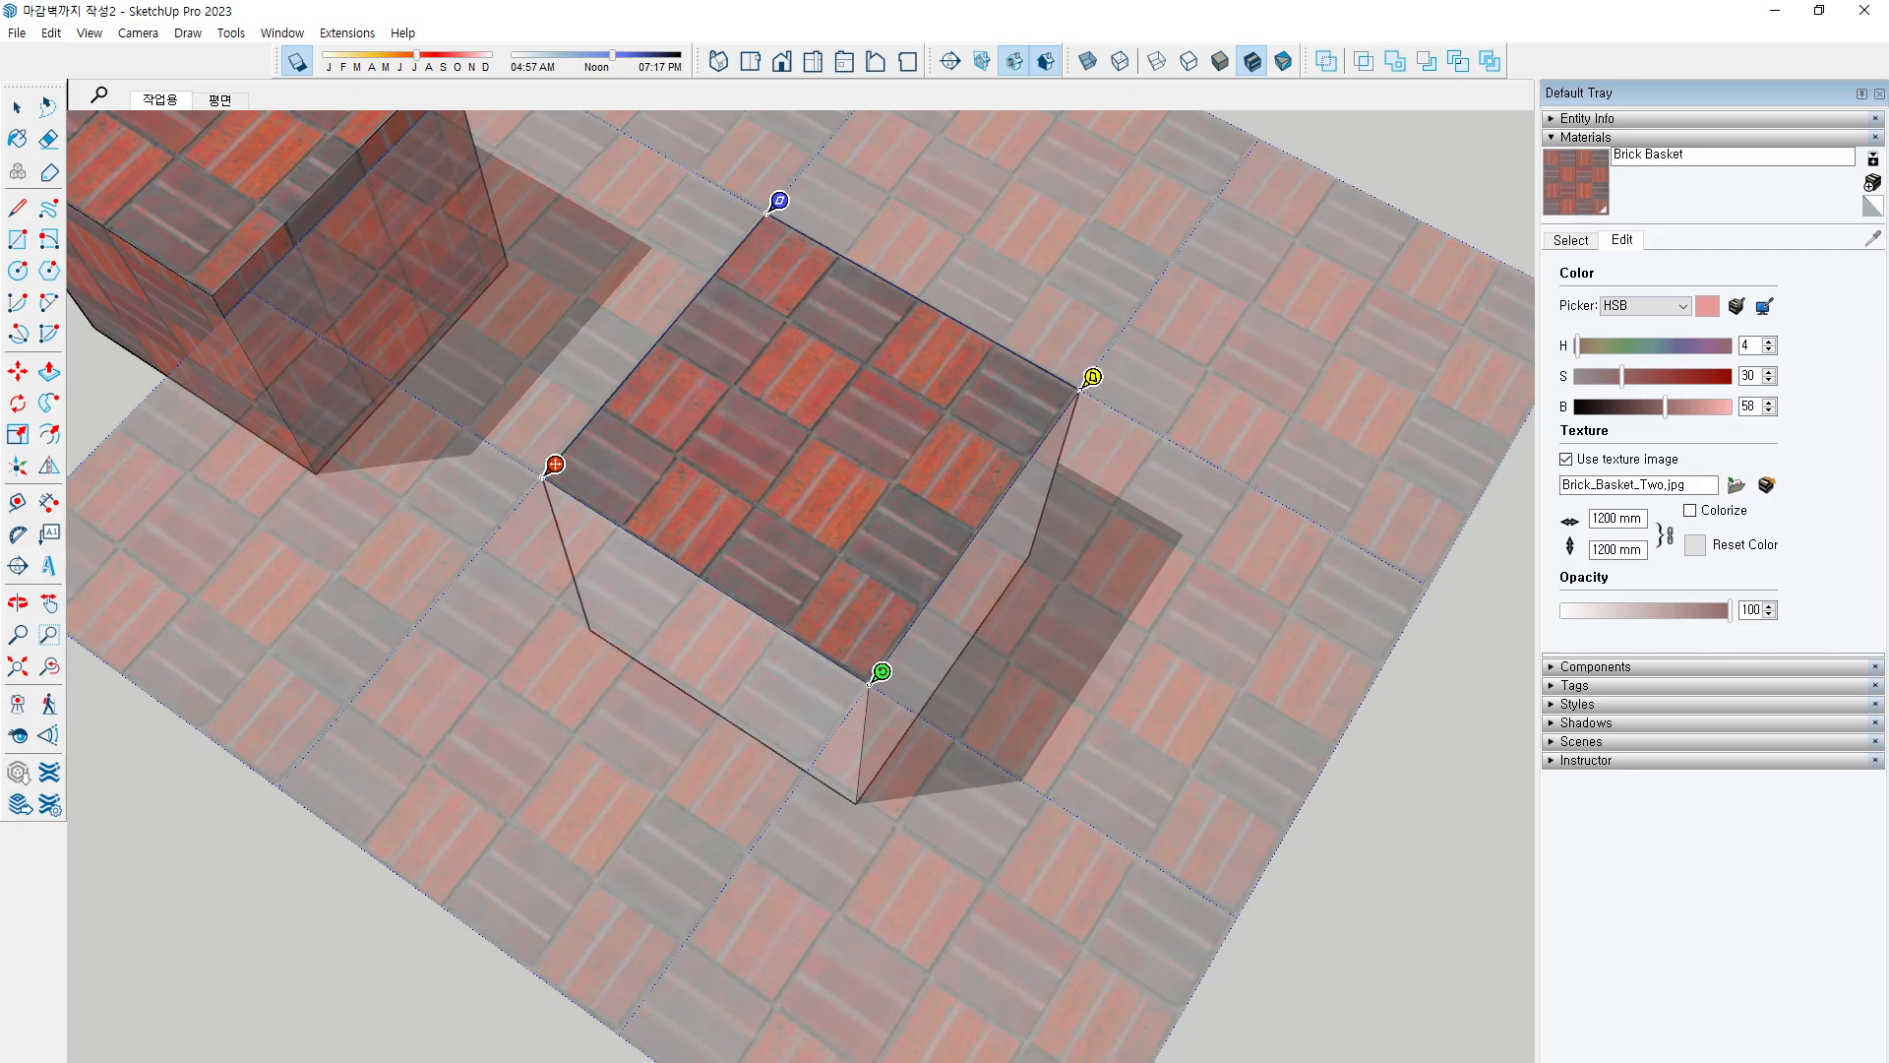
scroll(551, 750, "up", 2)
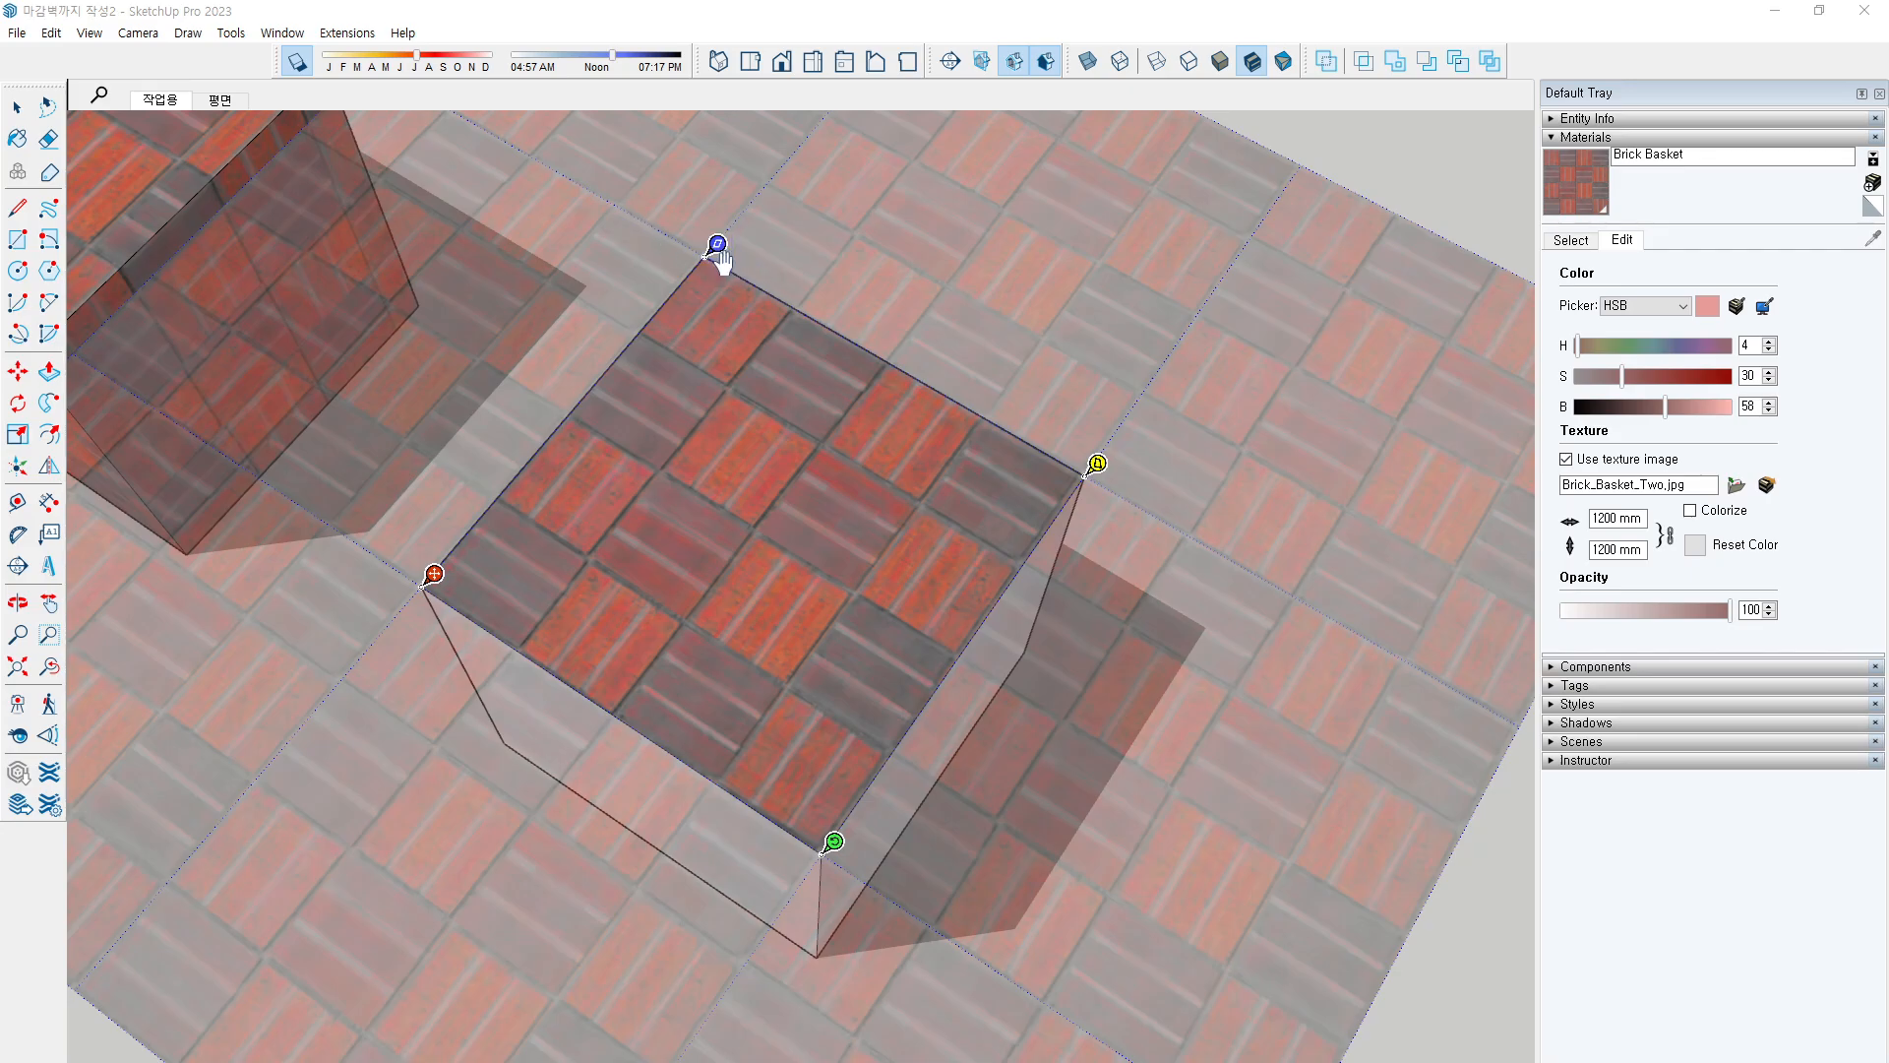
Try the blue and yellow pins and distort the brick texture by moving the yellow pin inward along the face's back edge
mouse_move(719, 248)
left_mouse_down()
mouse_move(618, 197)
mouse_move(829, 306)
mouse_move(576, 185)
mouse_move(784, 286)
mouse_move(629, 193)
mouse_move(760, 293)
mouse_move(675, 221)
mouse_move(716, 252)
left_mouse_up()
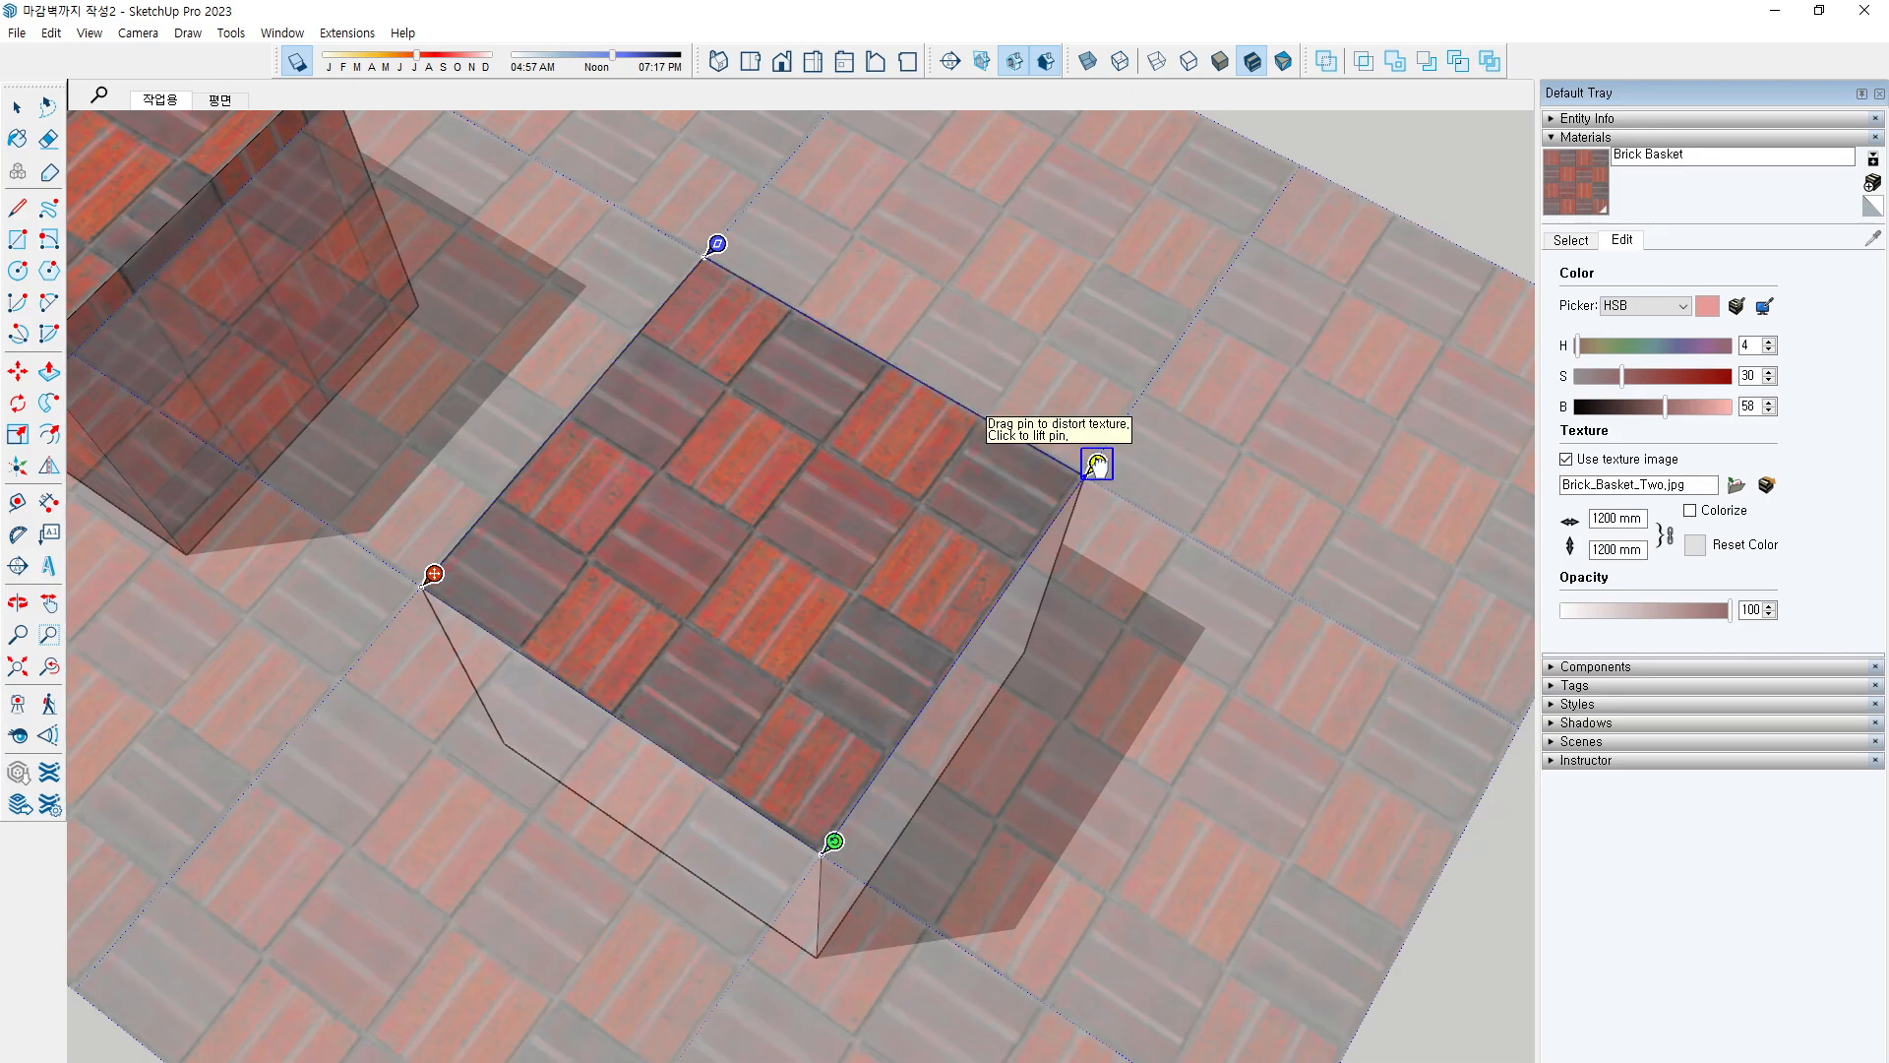
mouse_move(1095, 462)
left_mouse_down()
mouse_move(925, 374)
mouse_move(1101, 473)
mouse_move(936, 382)
mouse_move(1062, 445)
mouse_move(1122, 514)
mouse_move(1095, 658)
mouse_move(1082, 454)
mouse_move(1096, 463)
left_mouse_up()
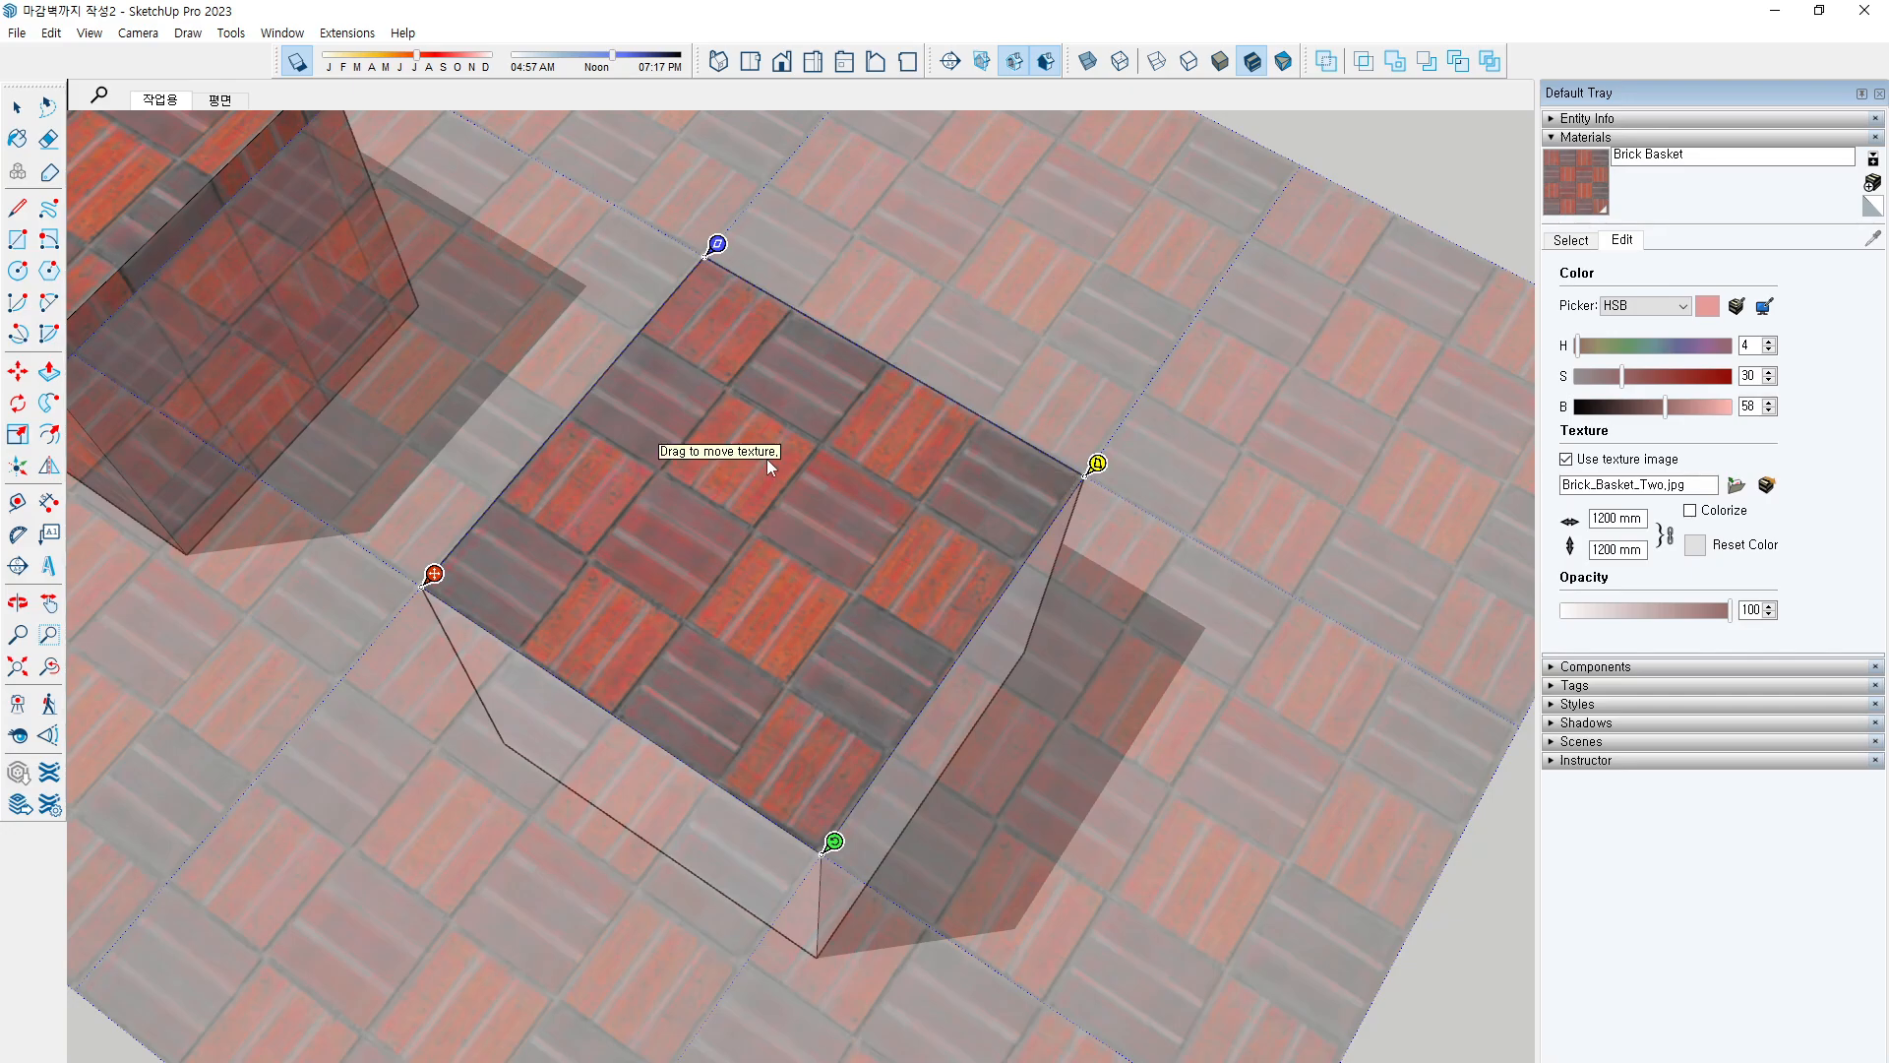
left_click_drag(1095, 462, 955, 383)
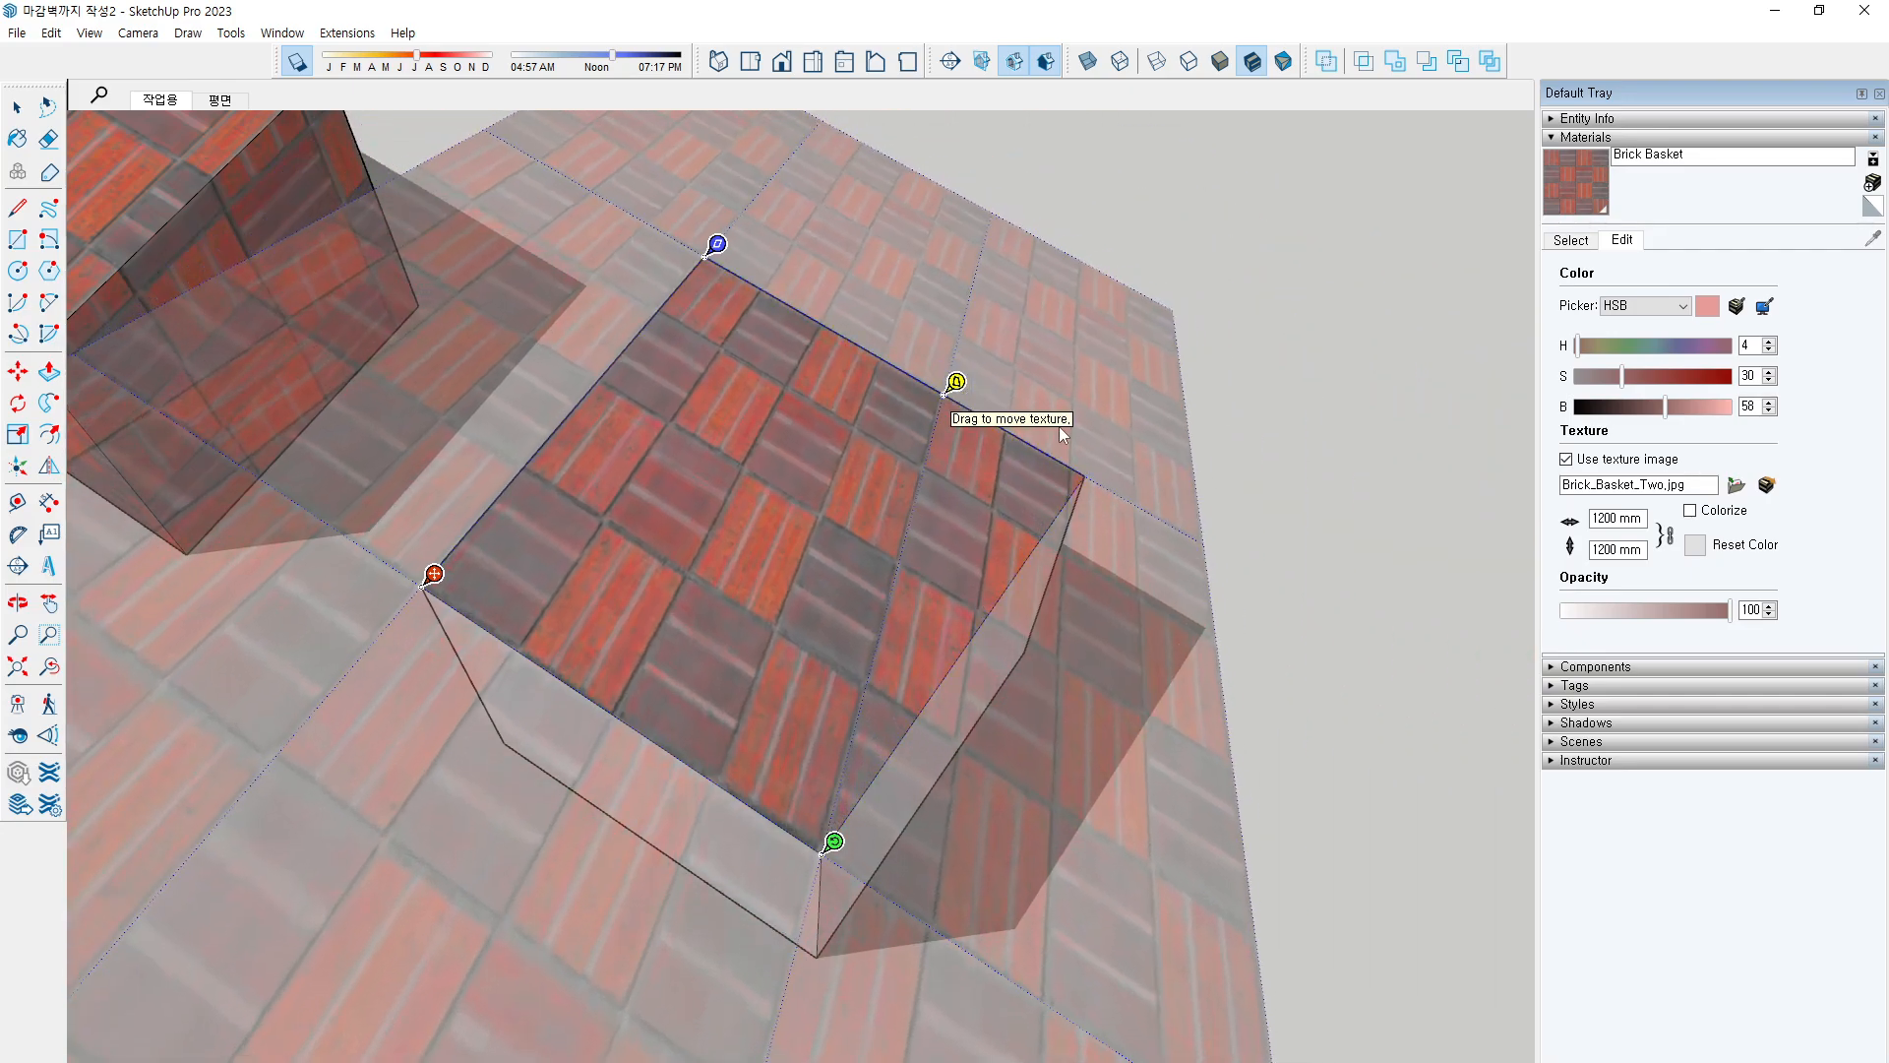
left_click(1138, 439)
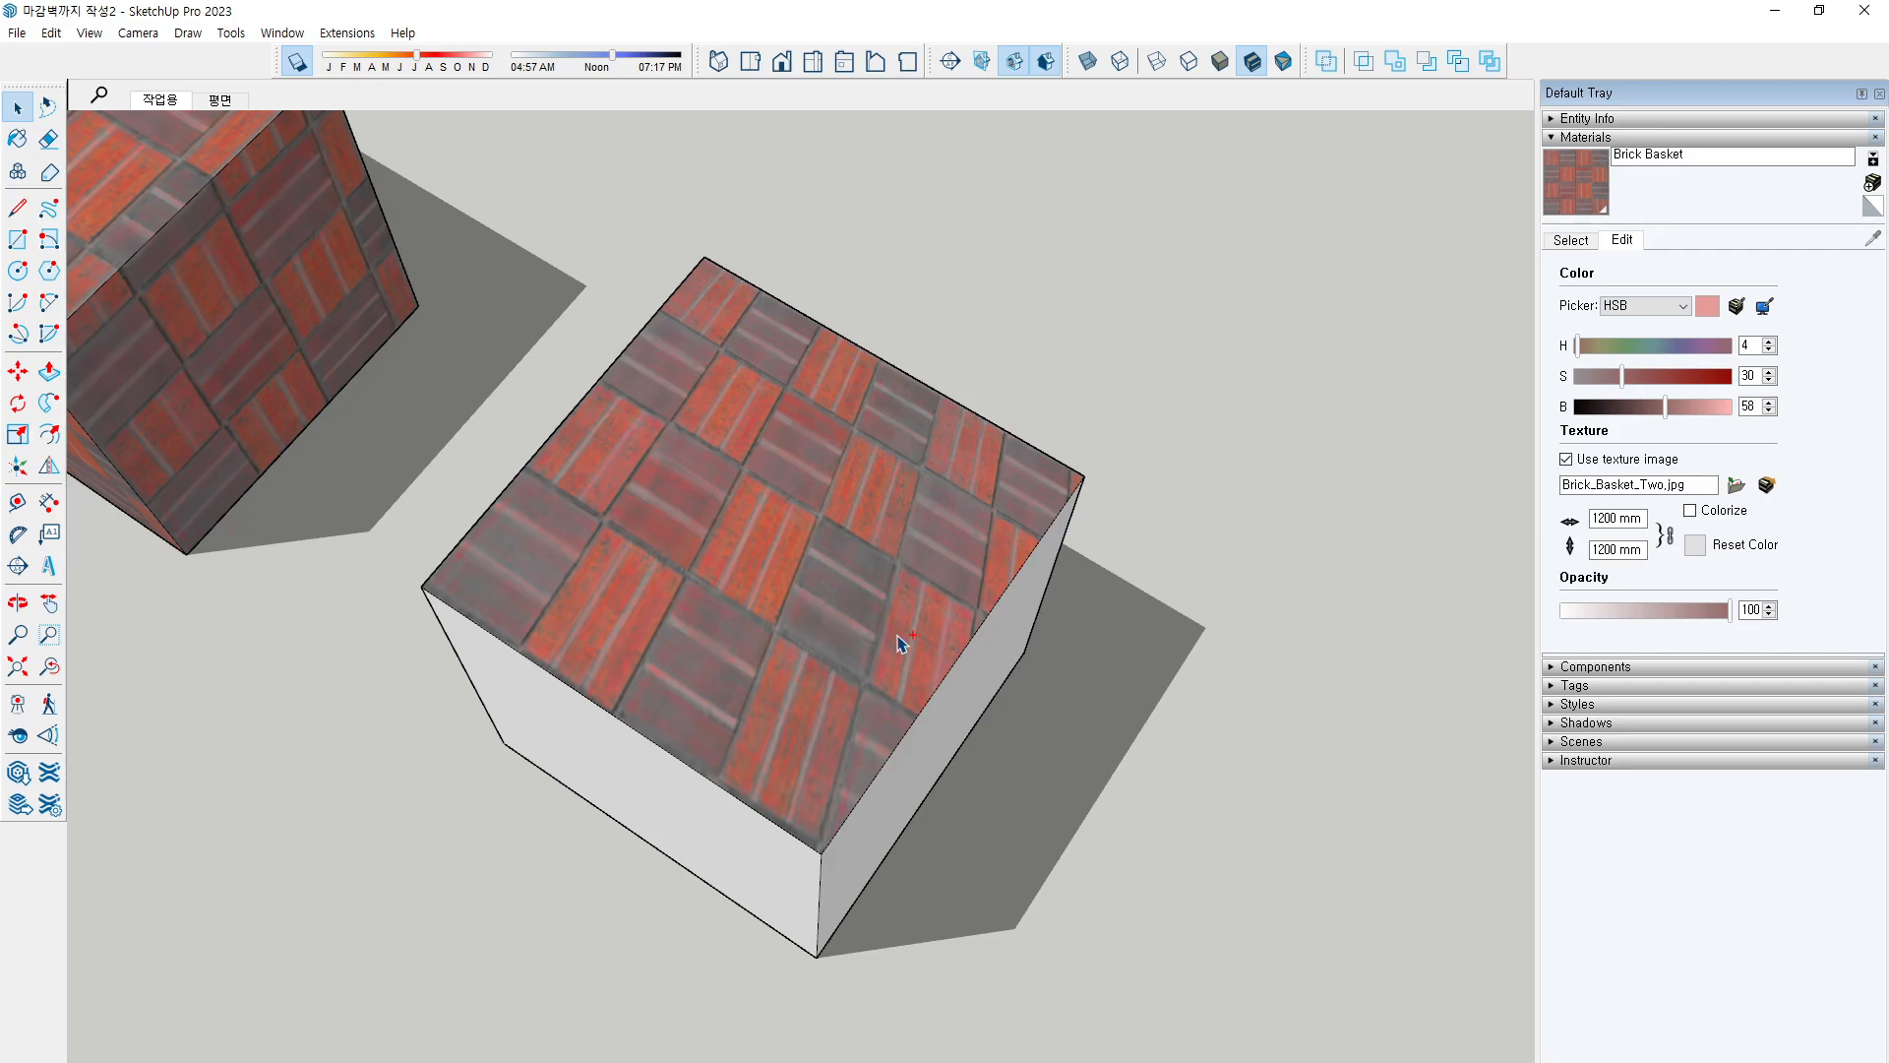
mouse_move(982, 315)
left_mouse_down()
mouse_move(890, 433)
mouse_move(913, 457)
left_mouse_up()
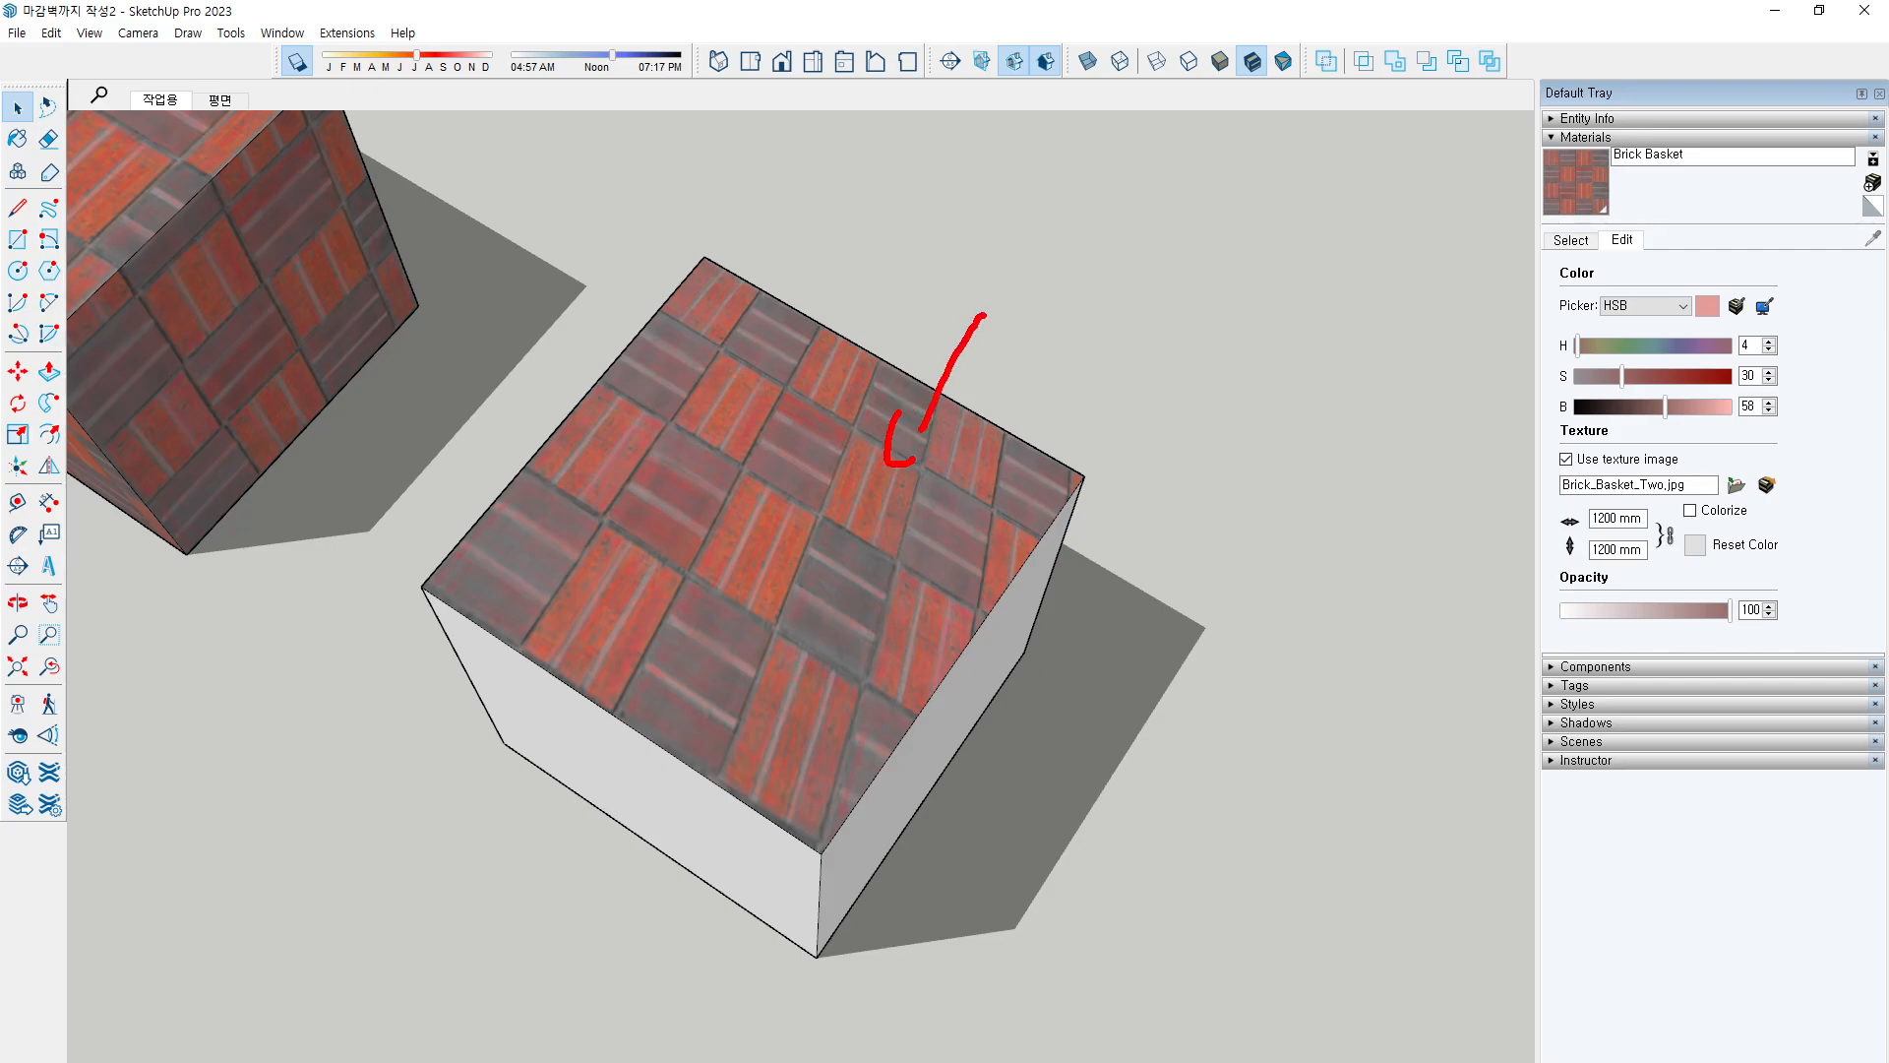
middle_click_drag(923, 717, 958, 784)
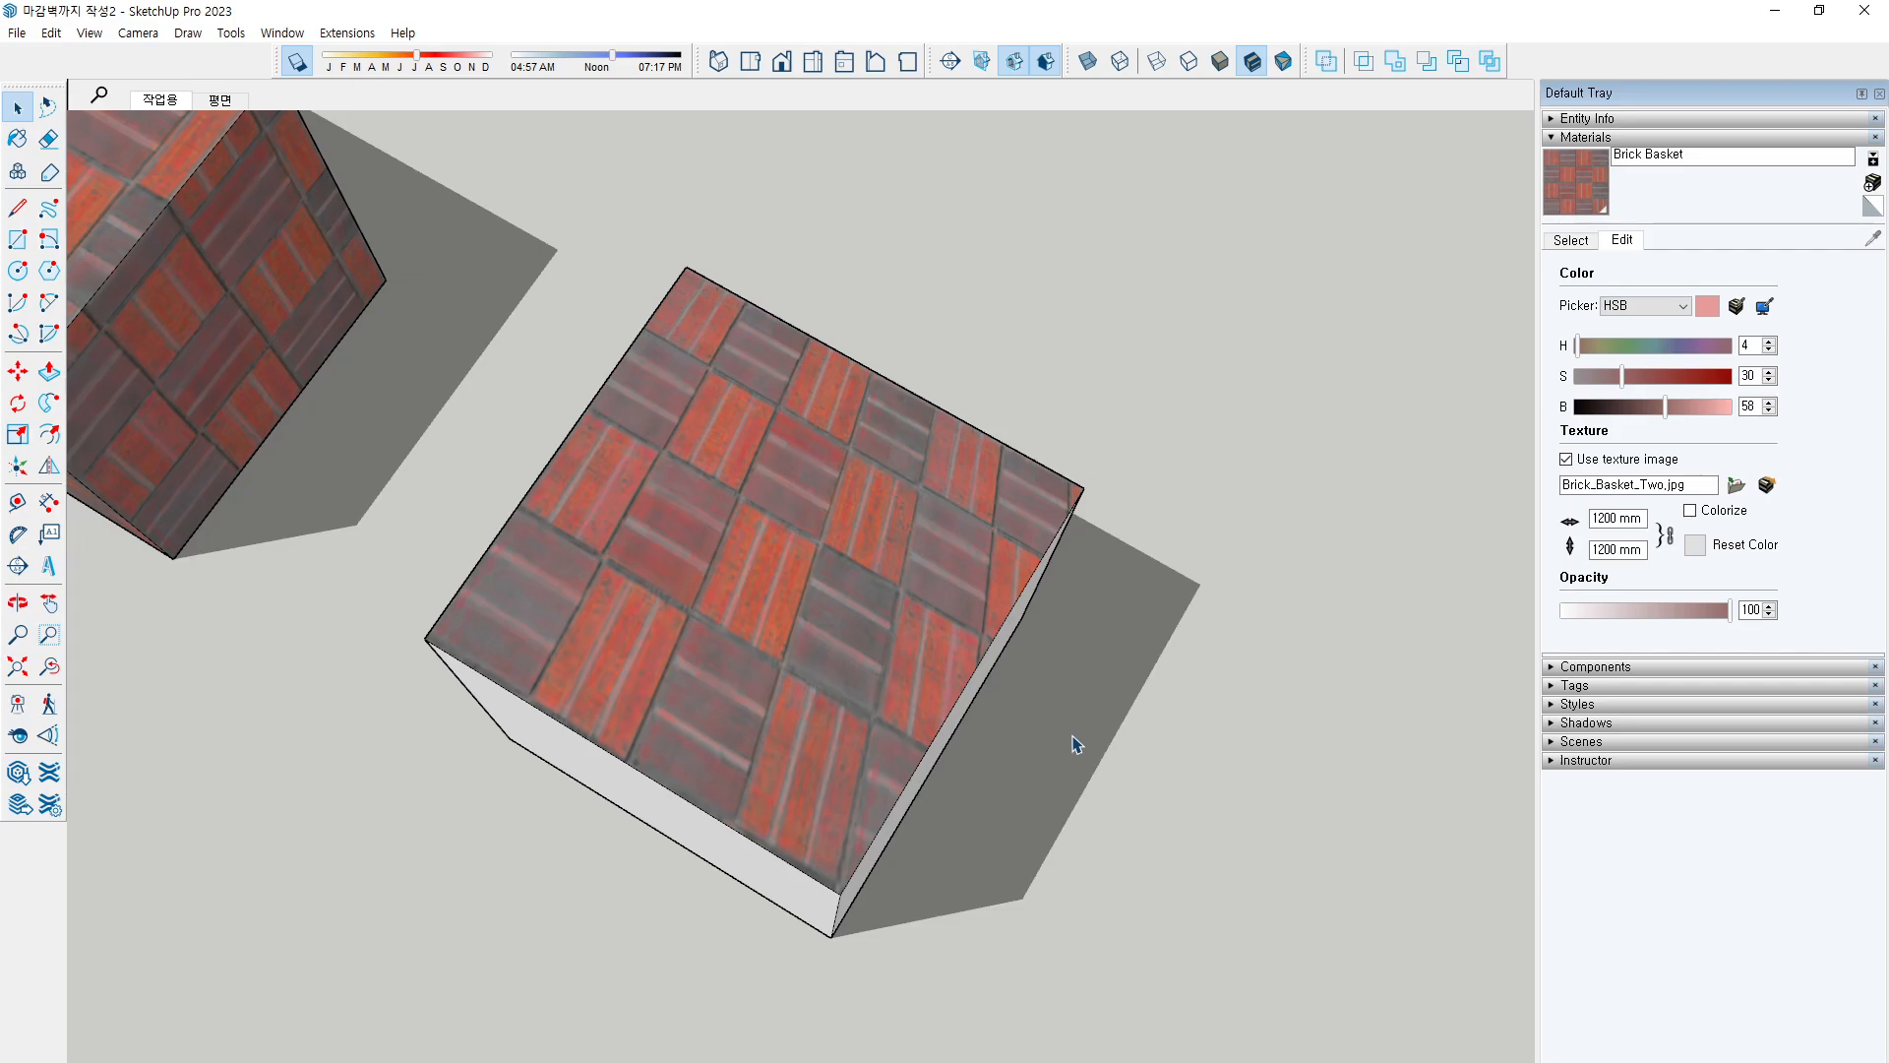
Remove the texture distortion by moving the yellow pin onto the top face's right corner, and finish texture positioning
right_click(854, 530)
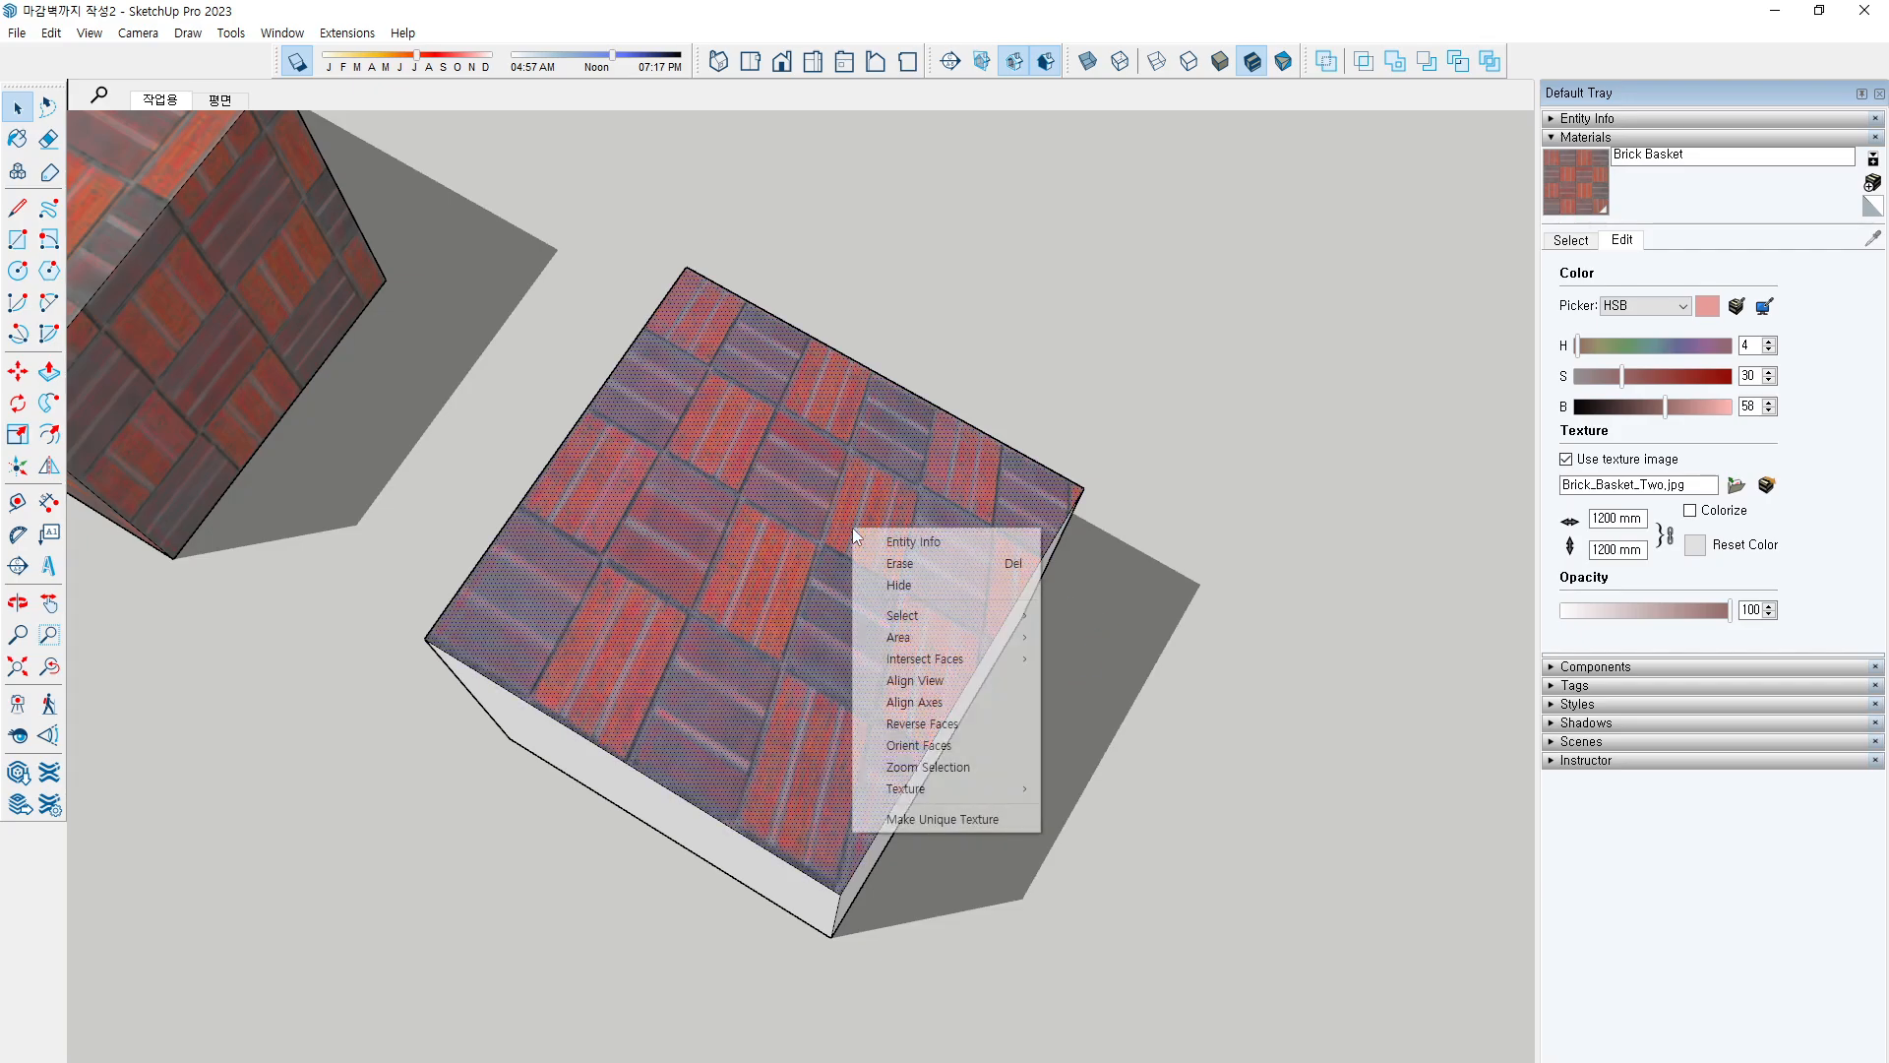
mouse_move(966, 788)
left_click(1082, 786)
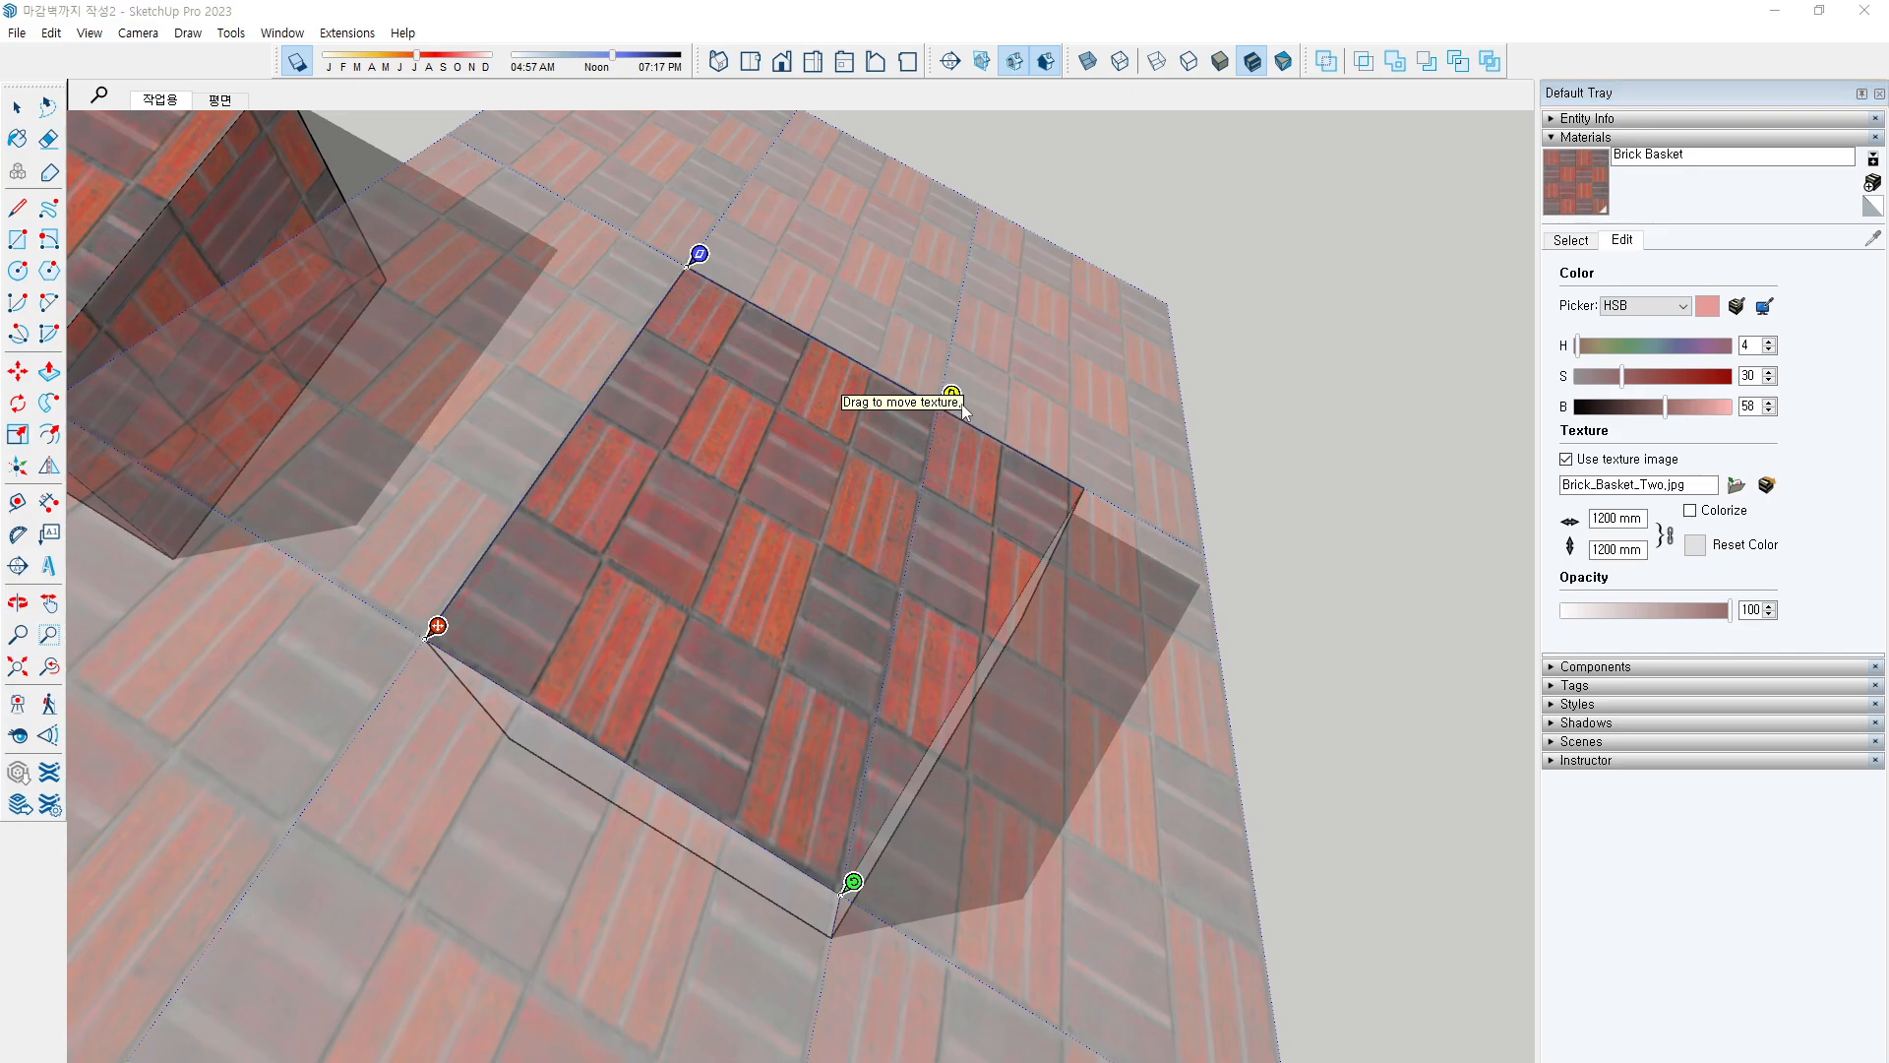
left_click(950, 394)
left_click_drag(950, 395, 1096, 479)
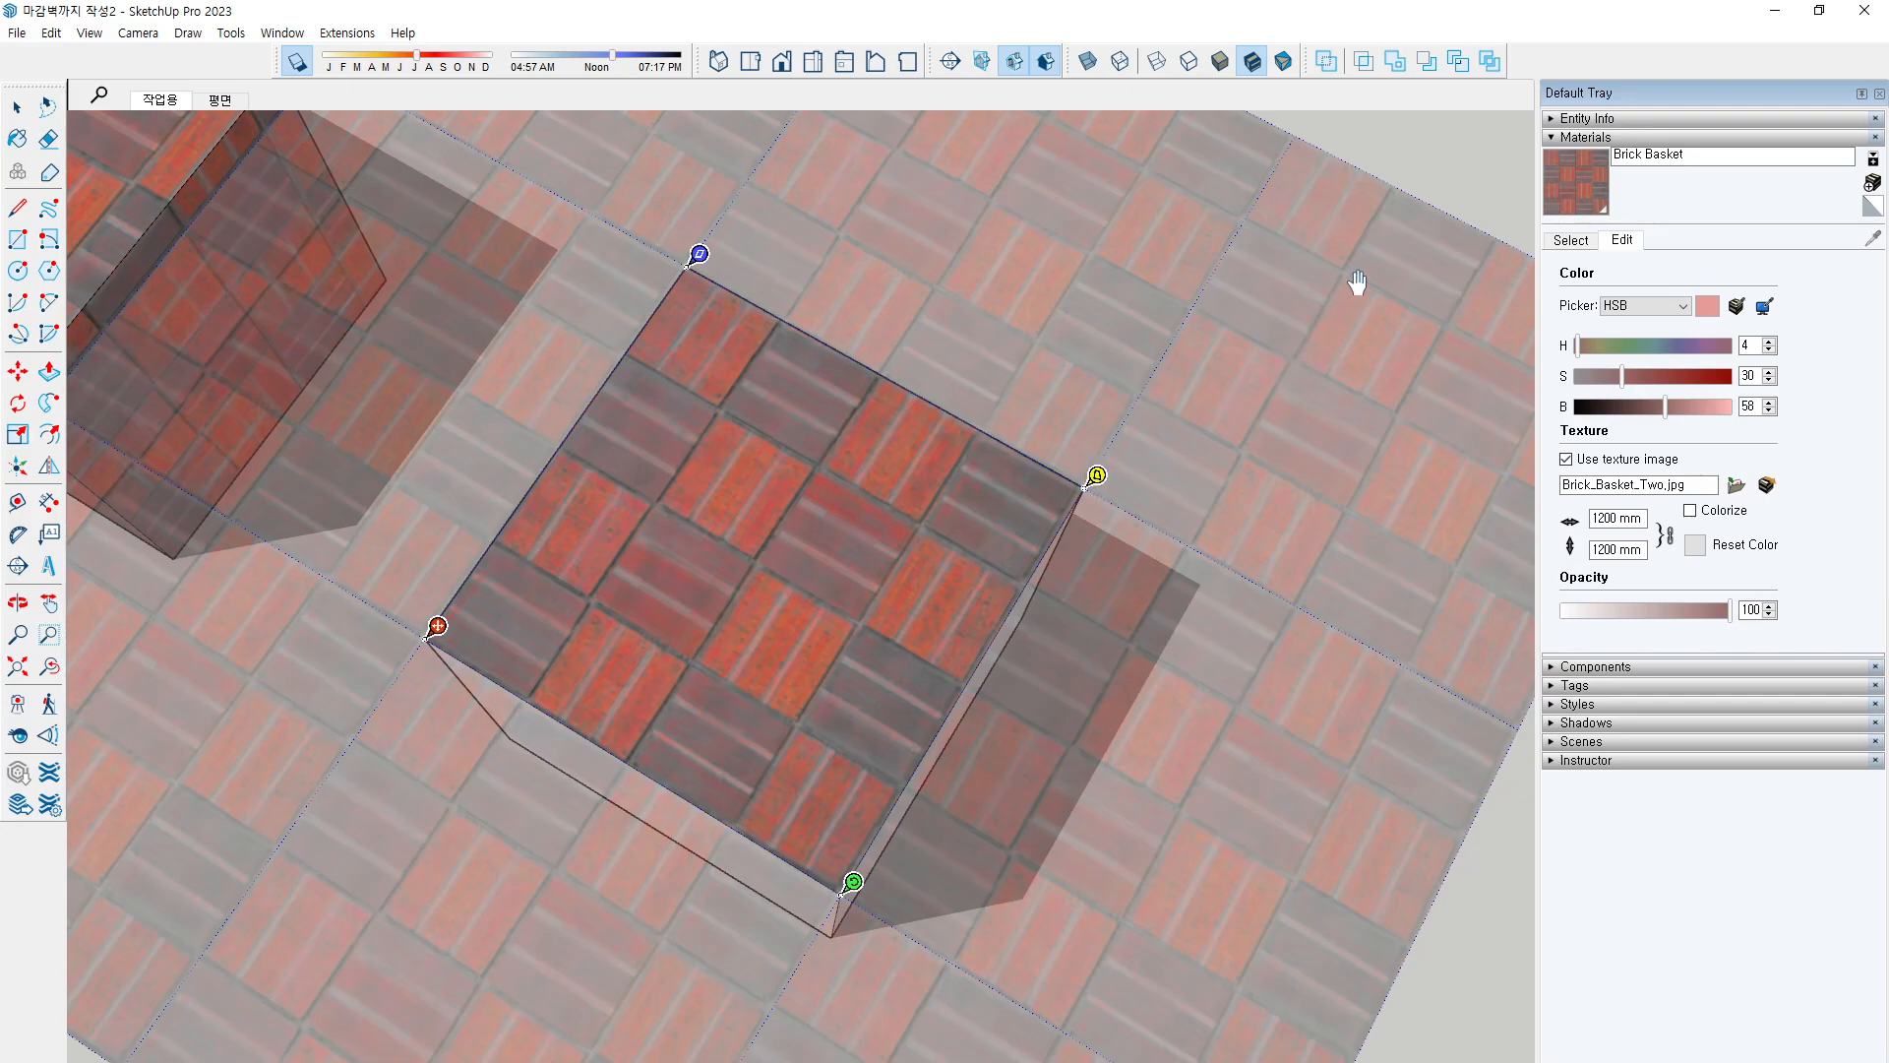
left_click(1428, 136)
left_click(1128, 376)
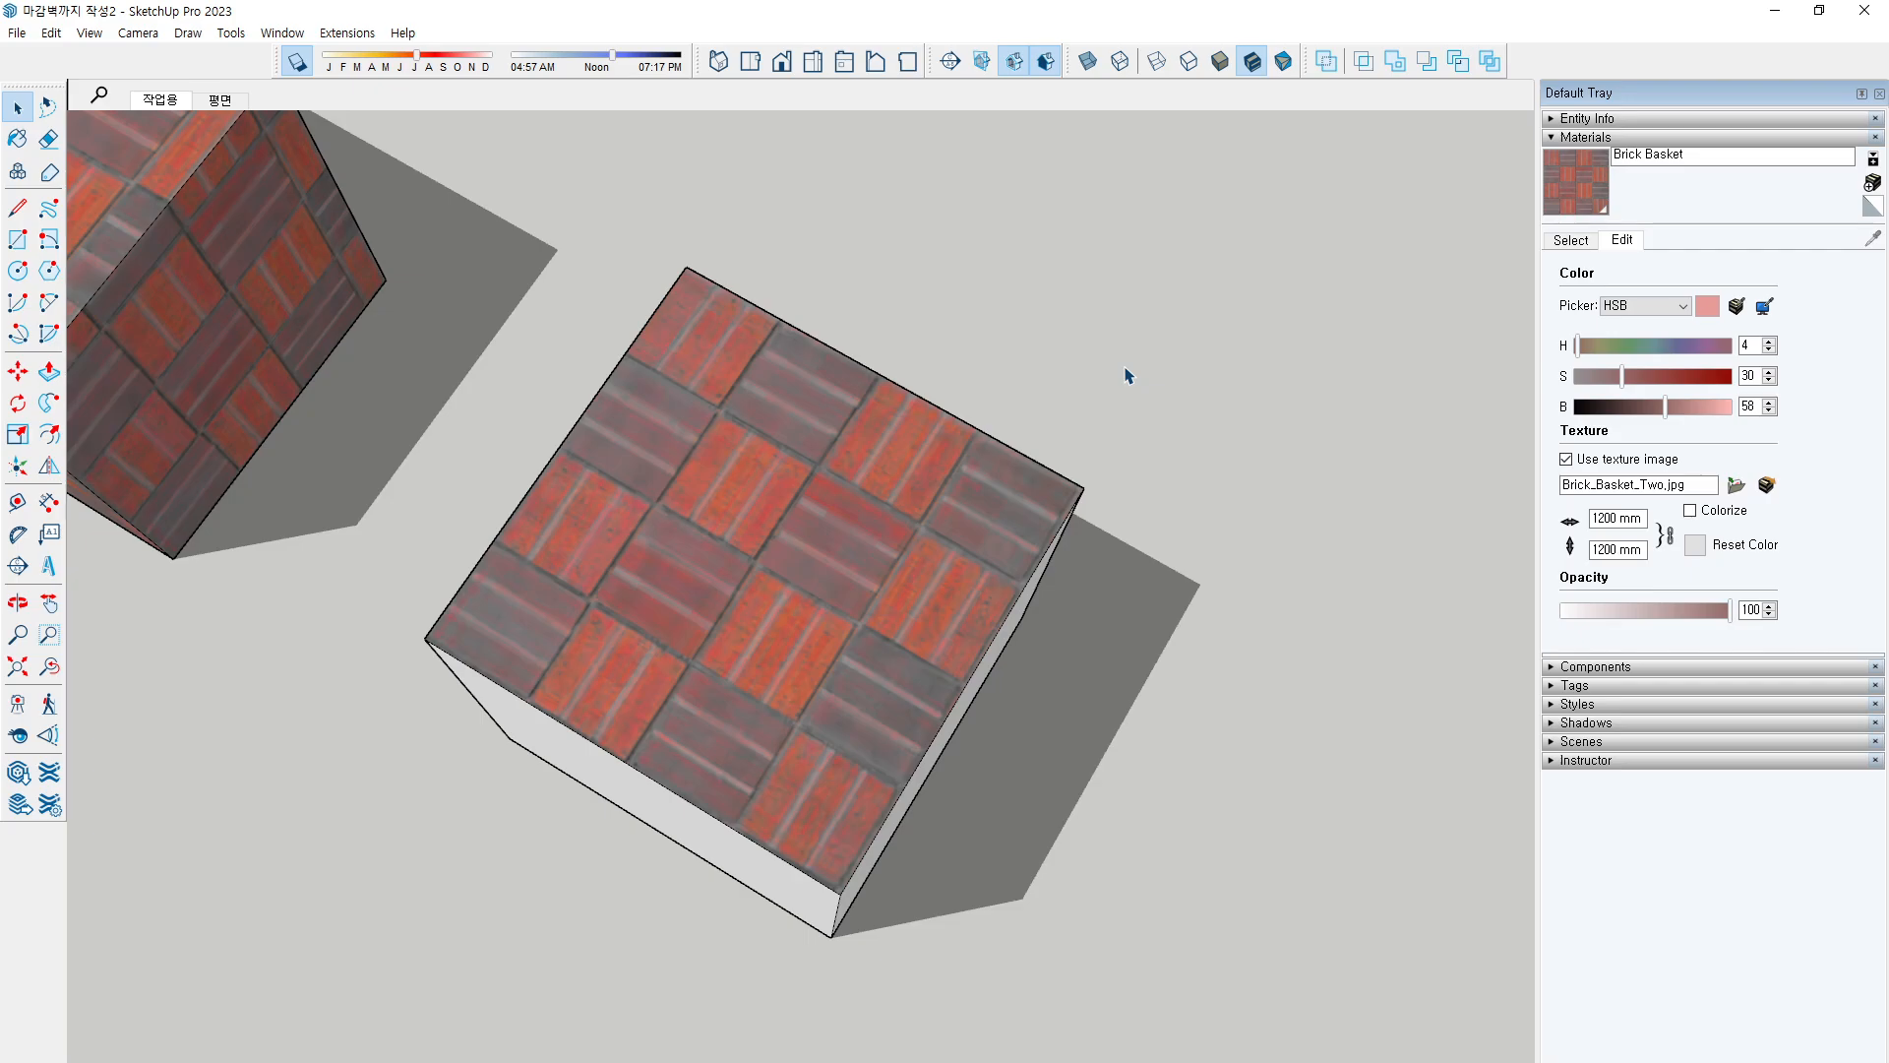
Examine the red, green and blue texture pins at the top face's corners and close texture positioning
right_click(903, 464)
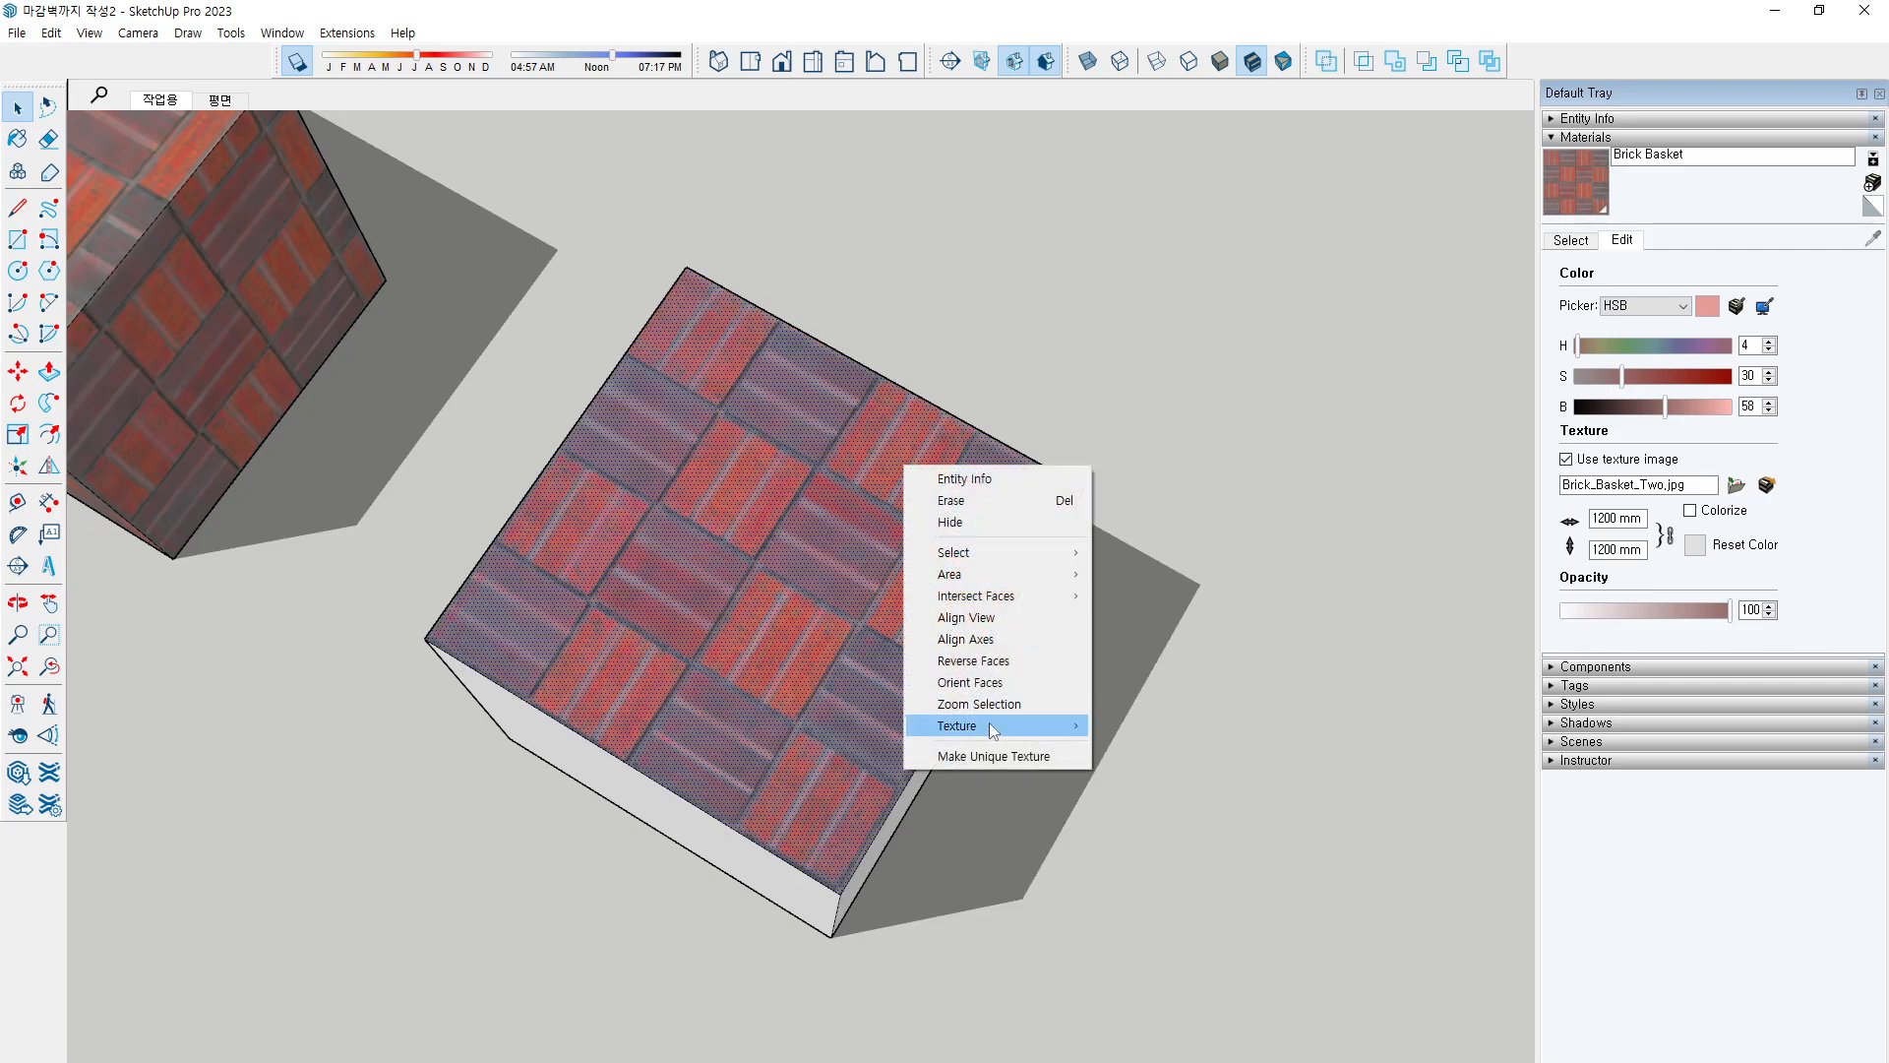
mouse_move(990, 726)
left_click(1147, 725)
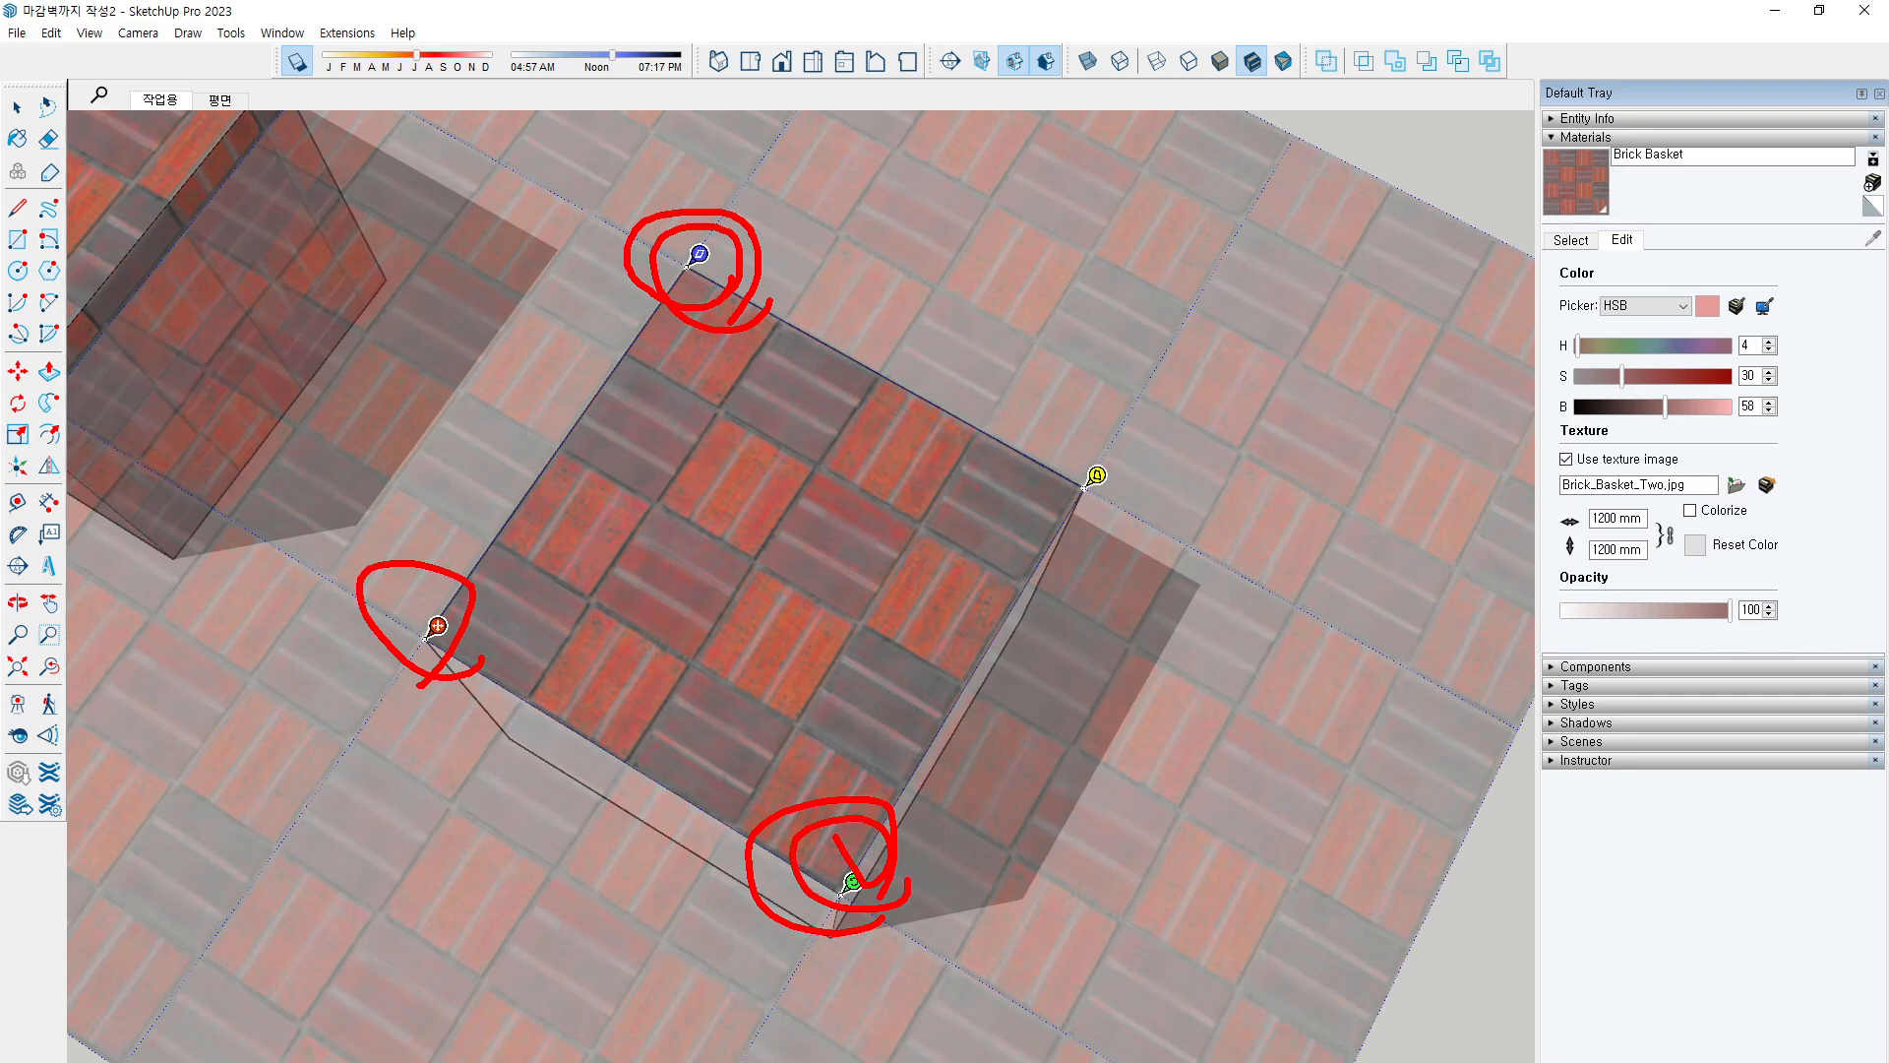
key("Escape")
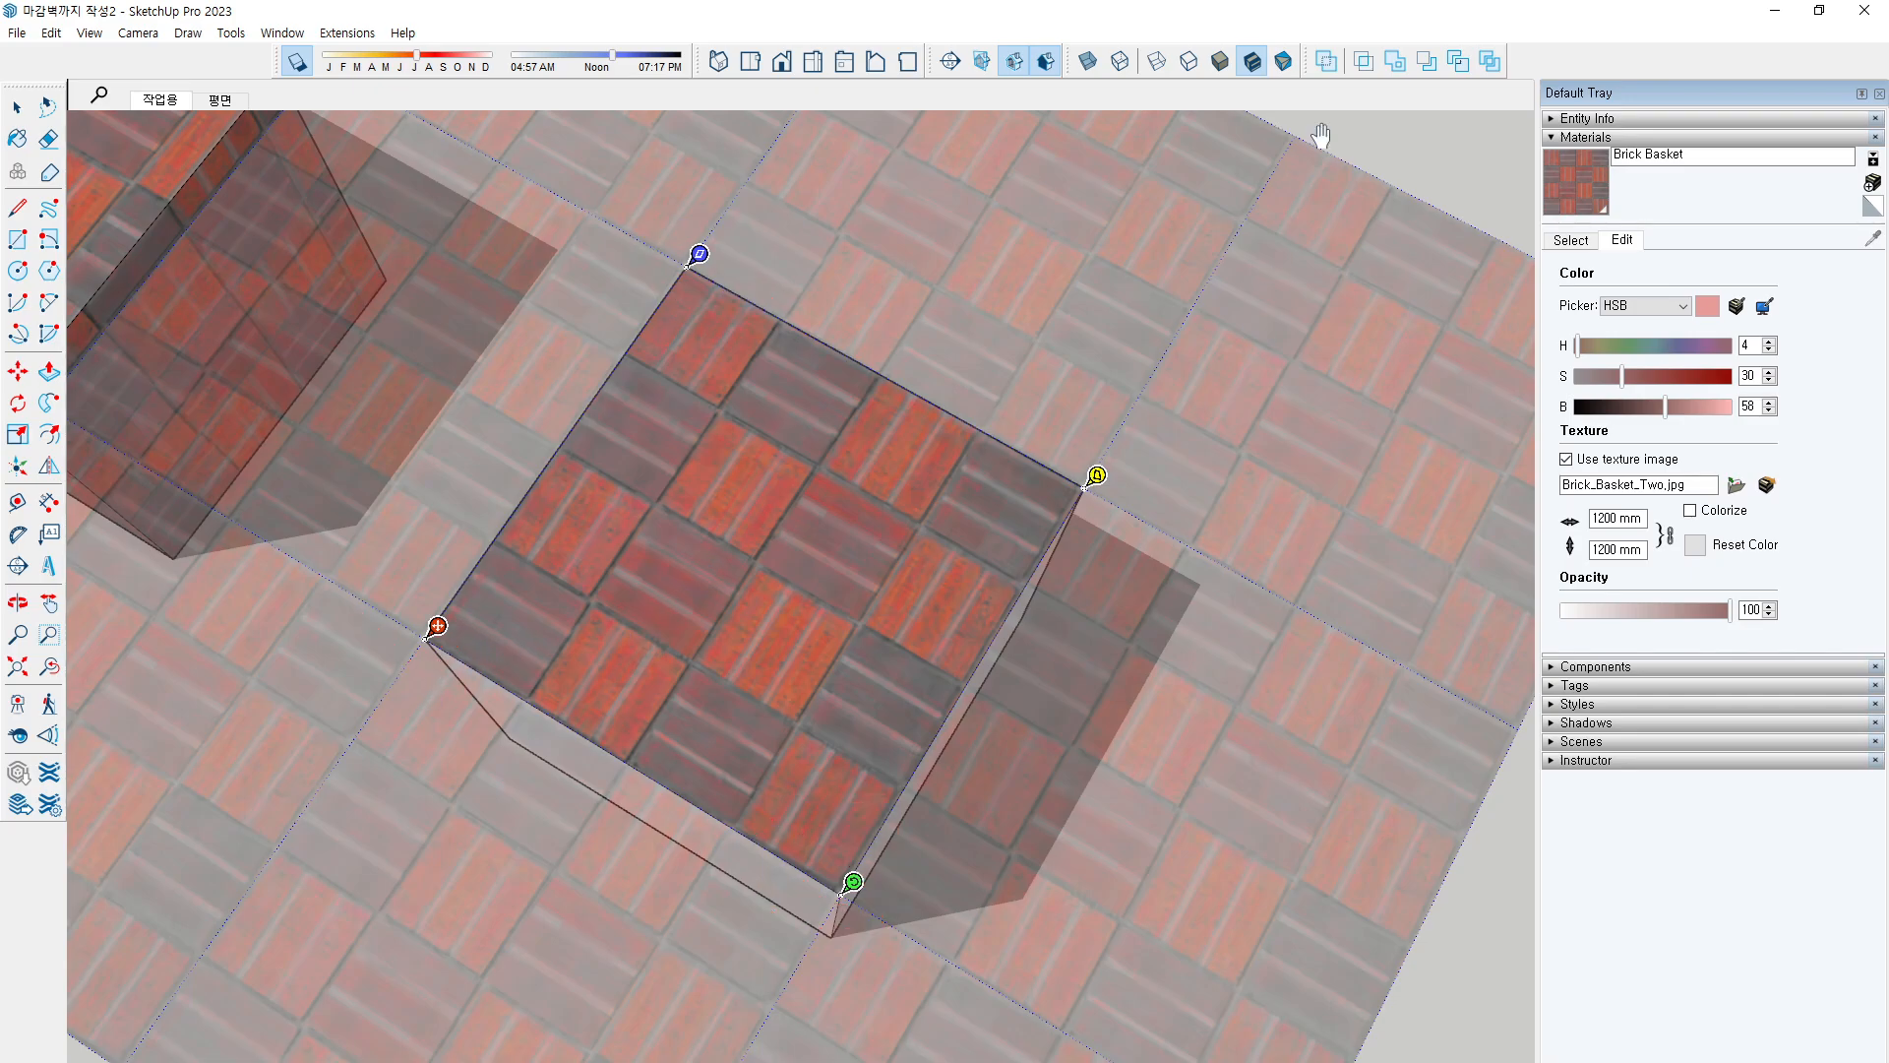
left_click(1411, 149)
left_click(256, 693)
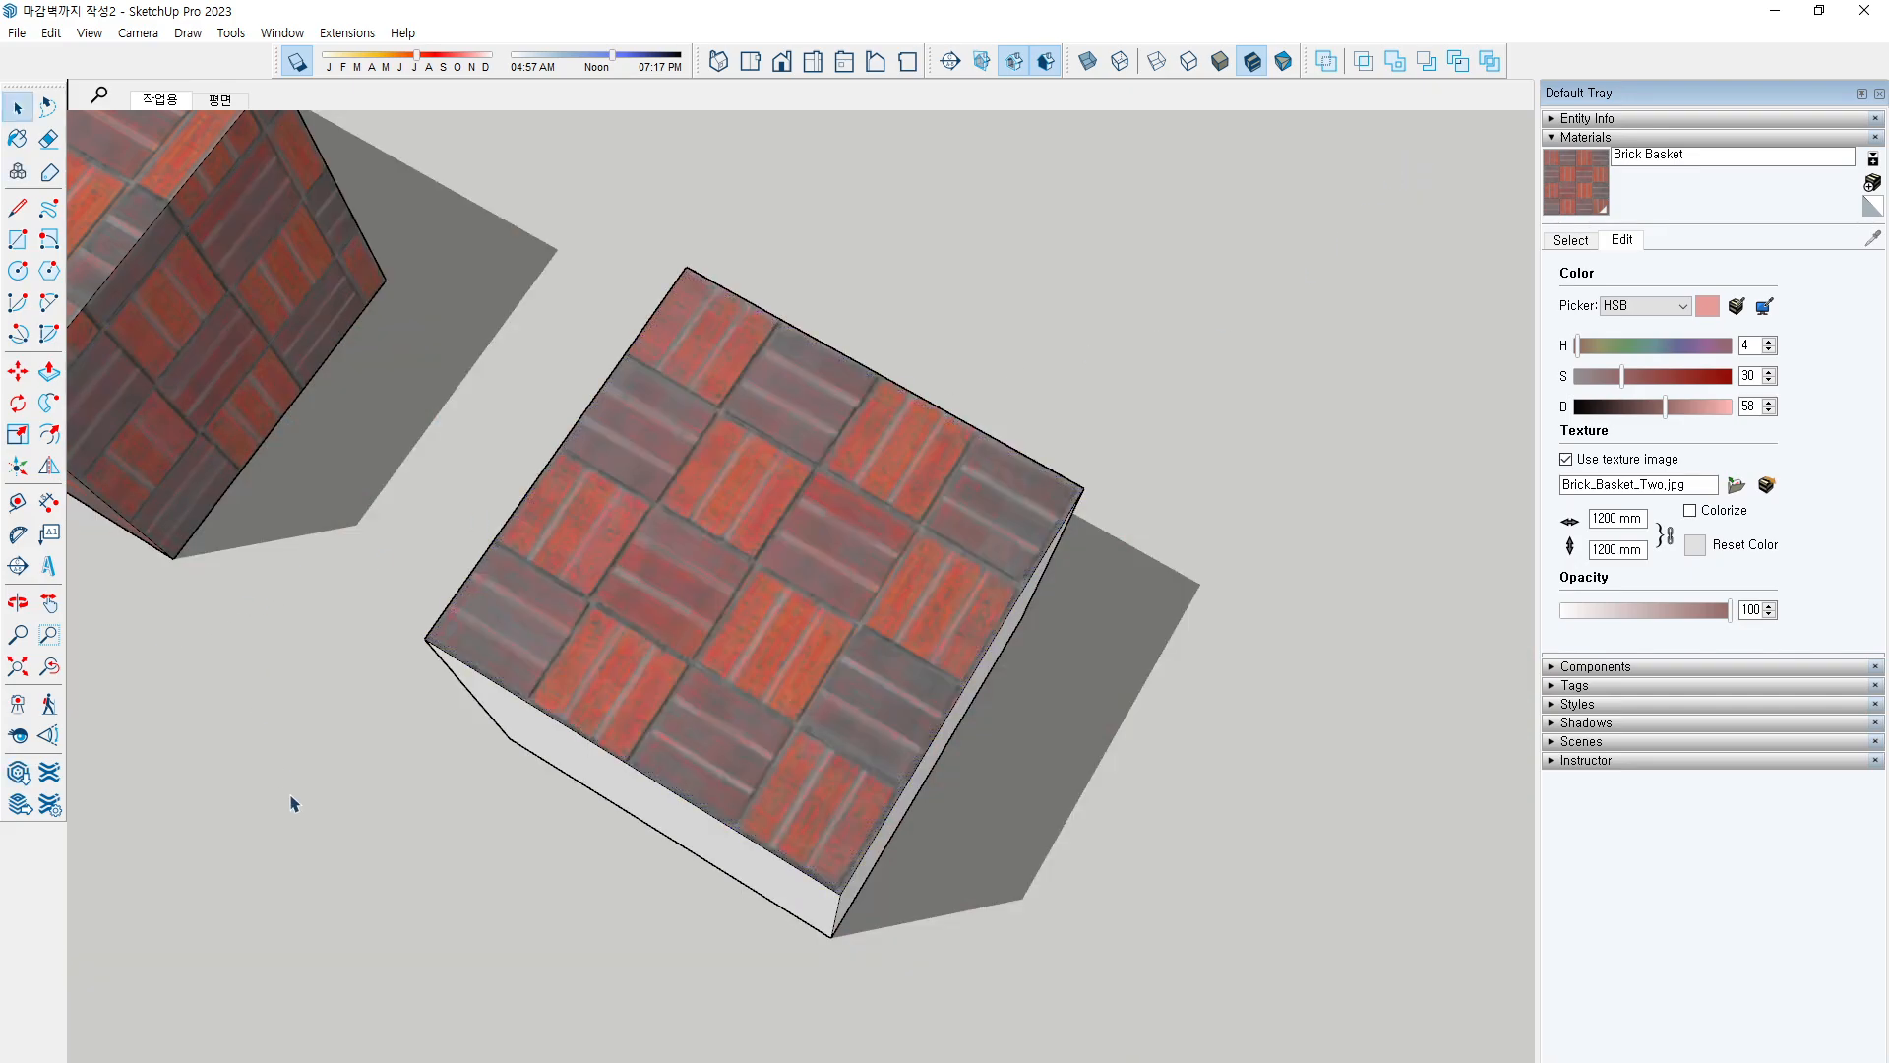